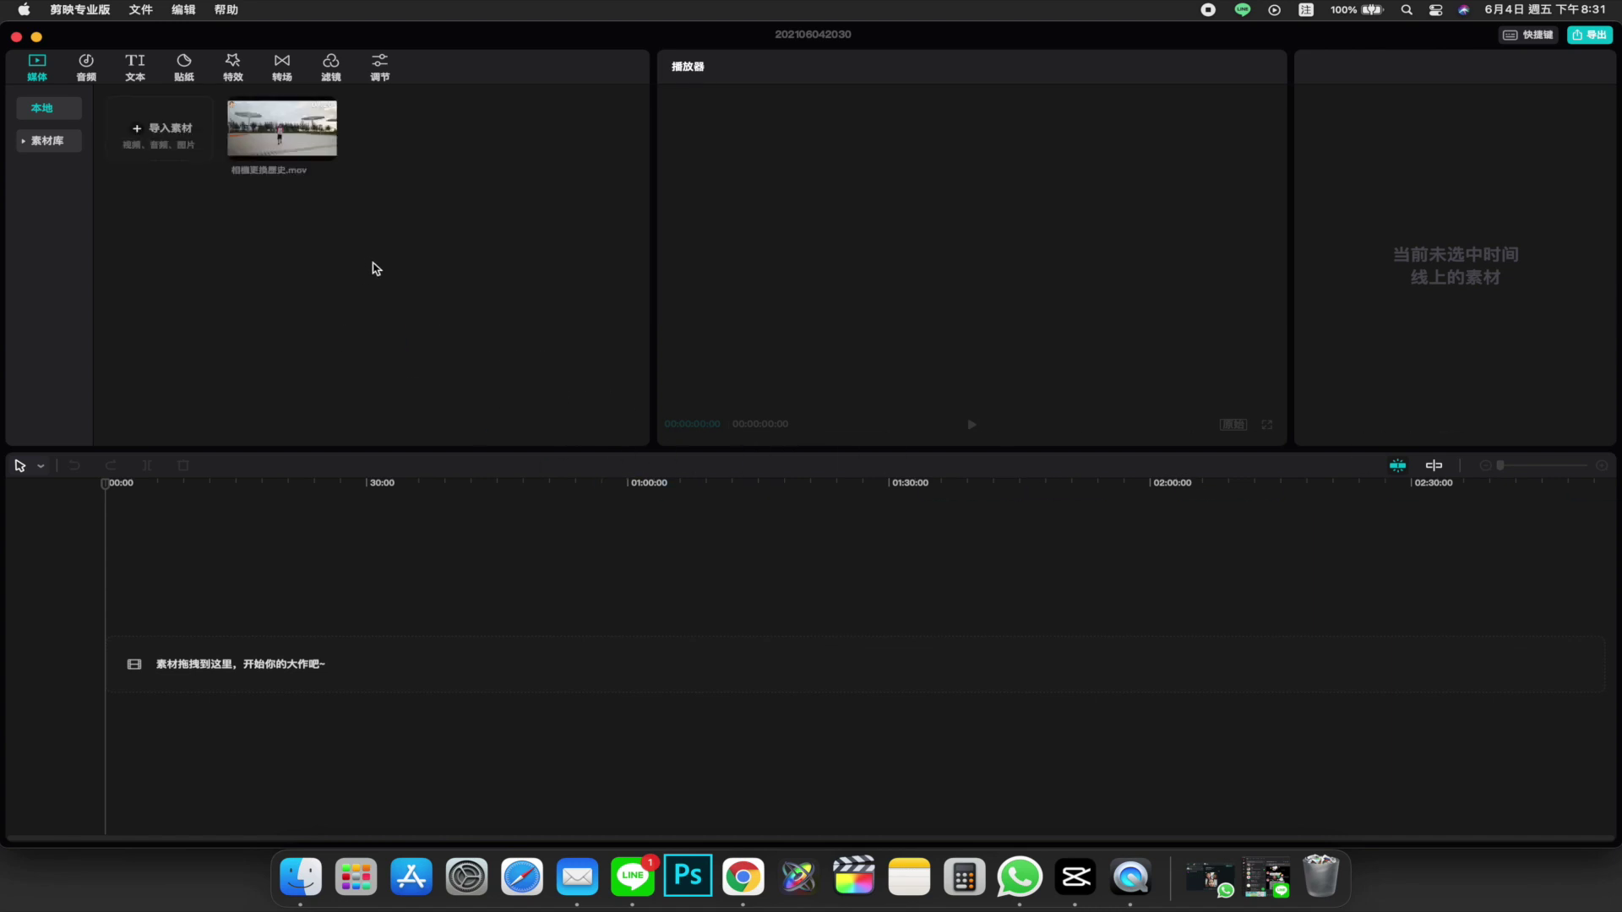
Place the imported clip 相機更換歷史.mov on the timeline and generate automatic subtitles from its speech
mouse_move(305, 153)
left_click_drag(293, 159, 228, 649)
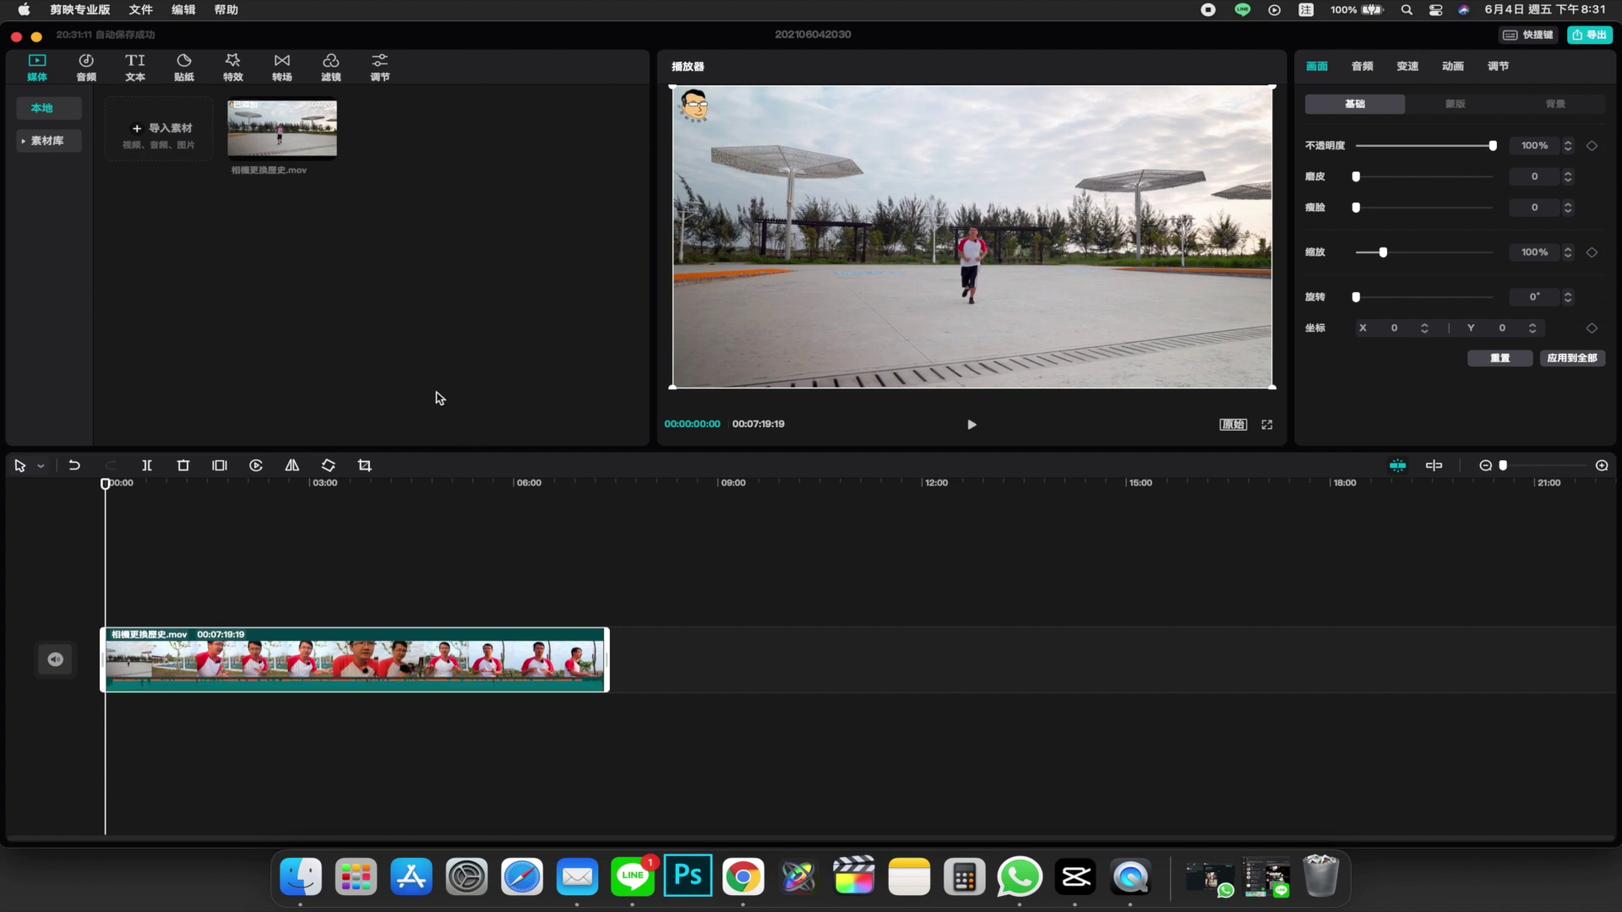
left_click(135, 71)
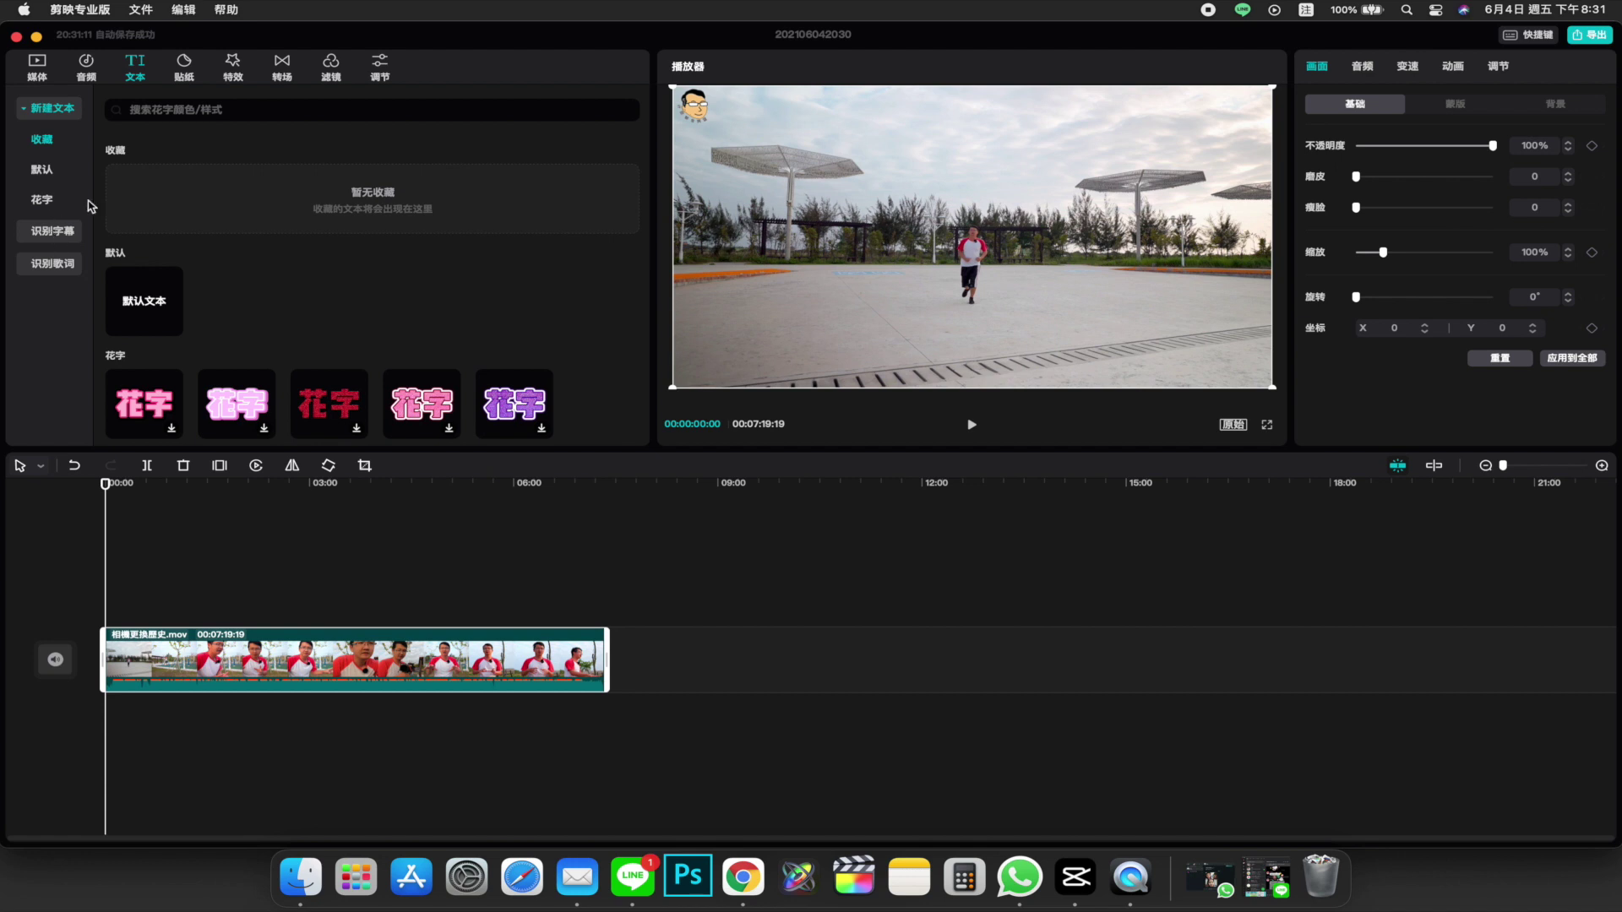
left_click(59, 231)
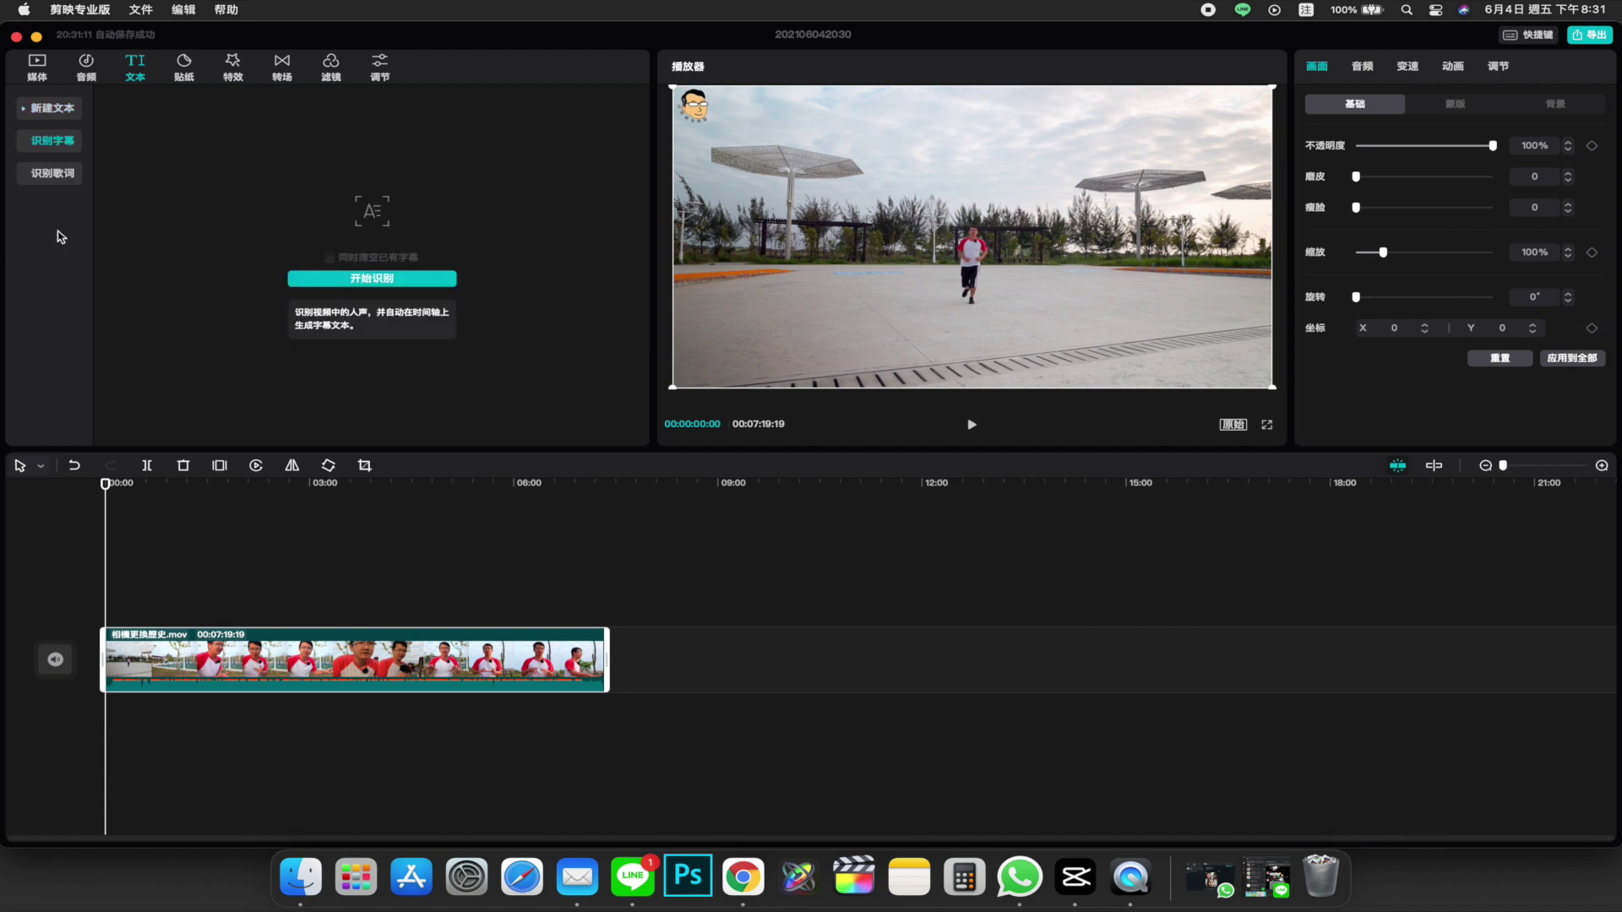
left_click(391, 281)
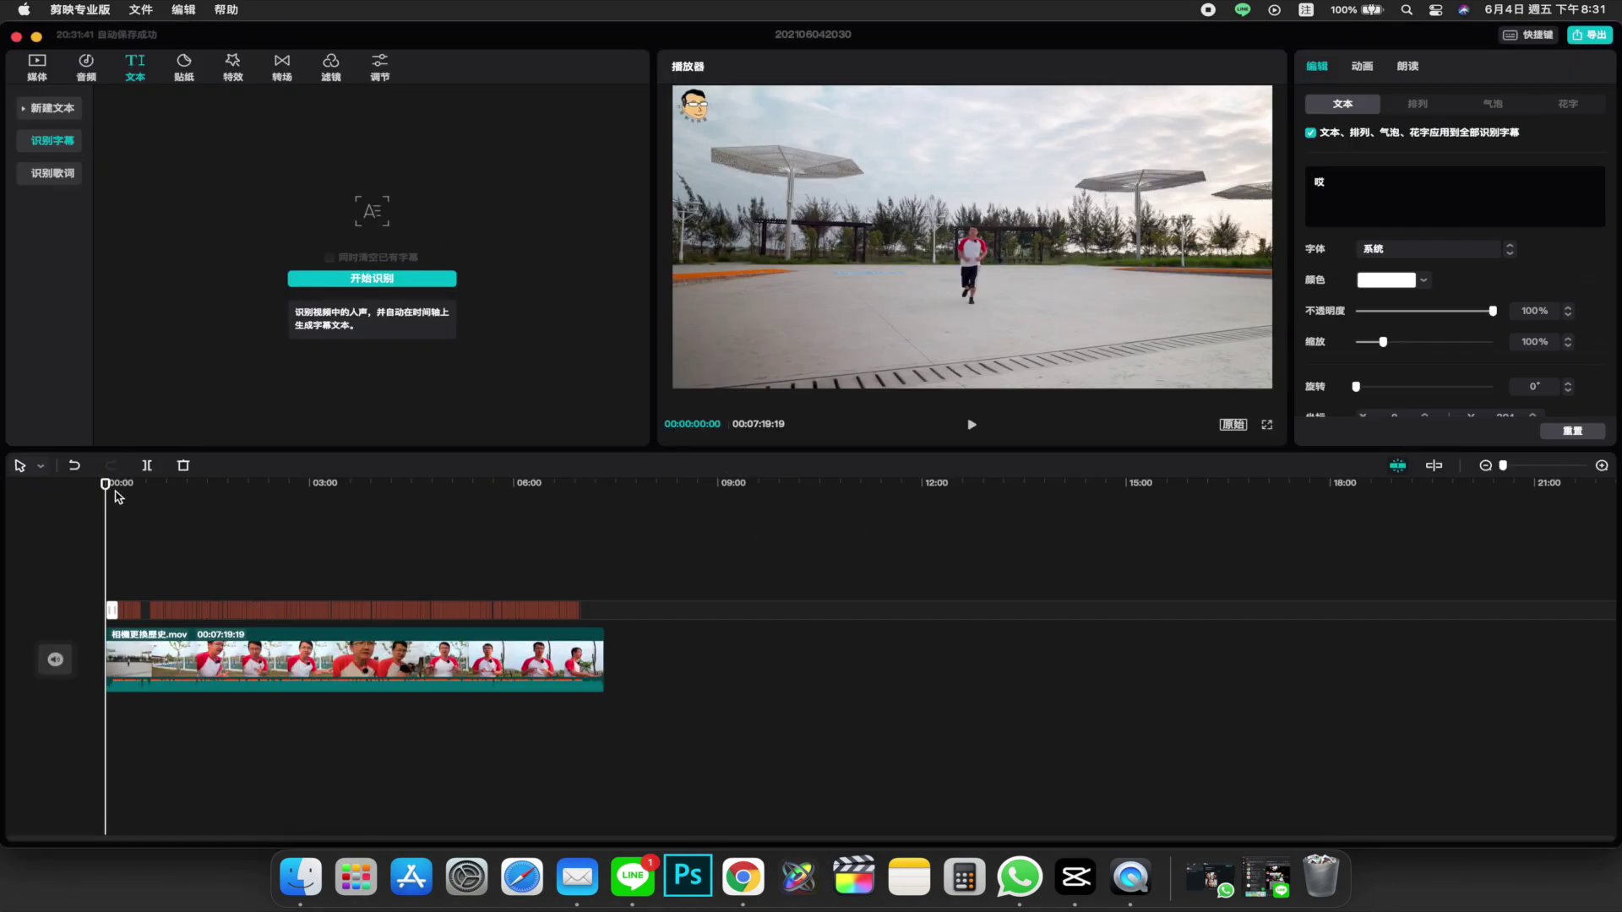
Preview the video from around 1:09 to check the generated subtitles against the speech
left_click_drag(106, 484, 185, 496)
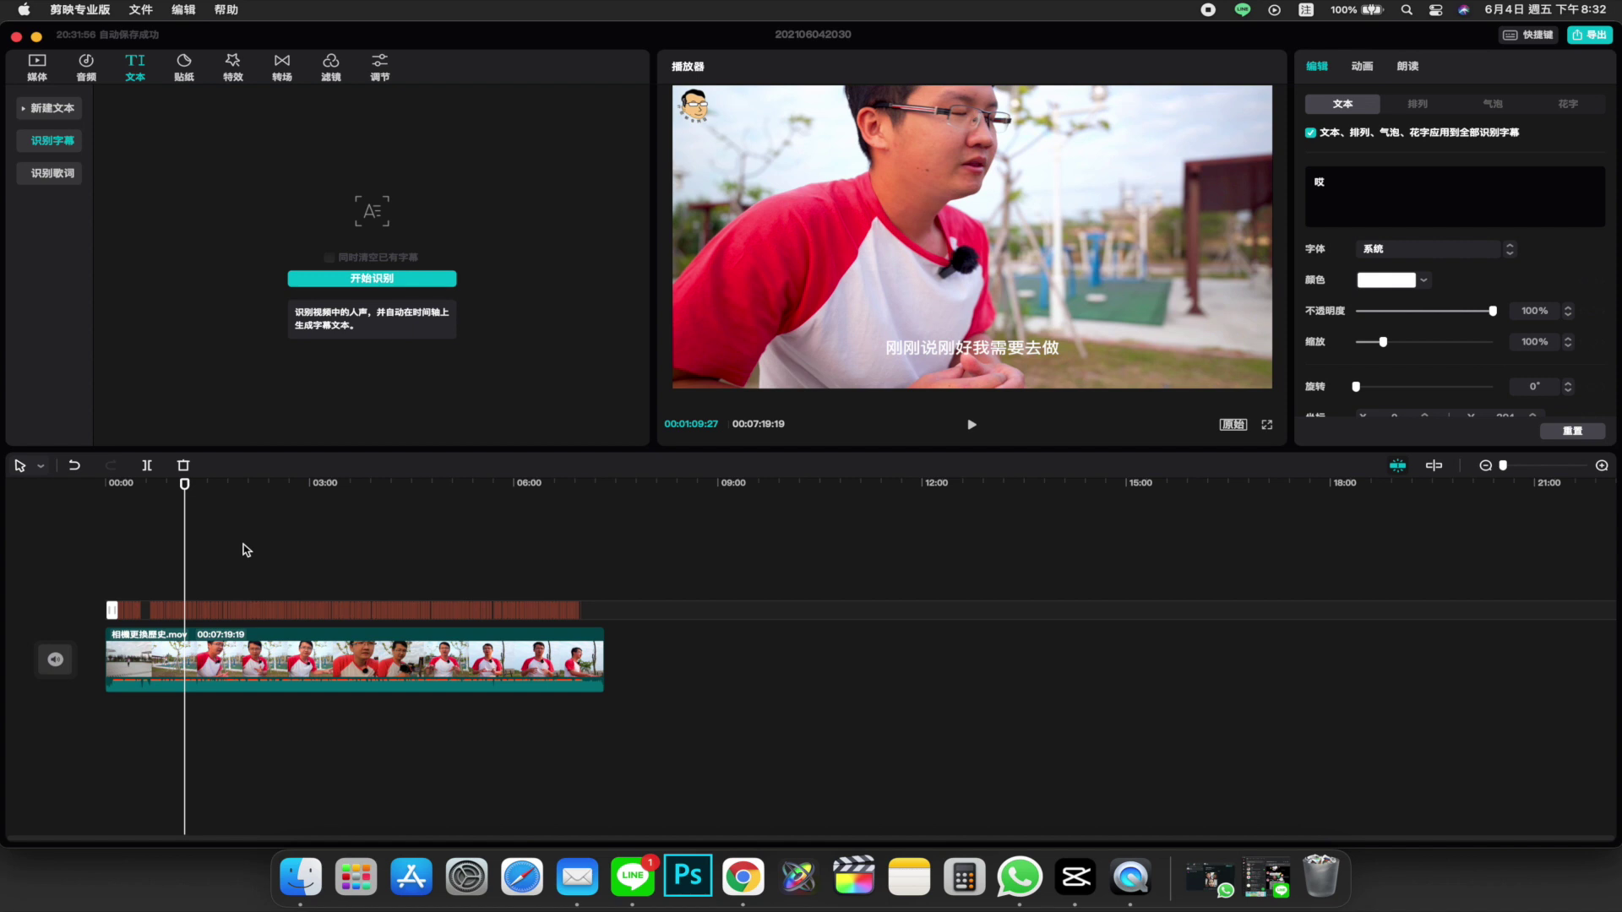
key("space")
key("space")
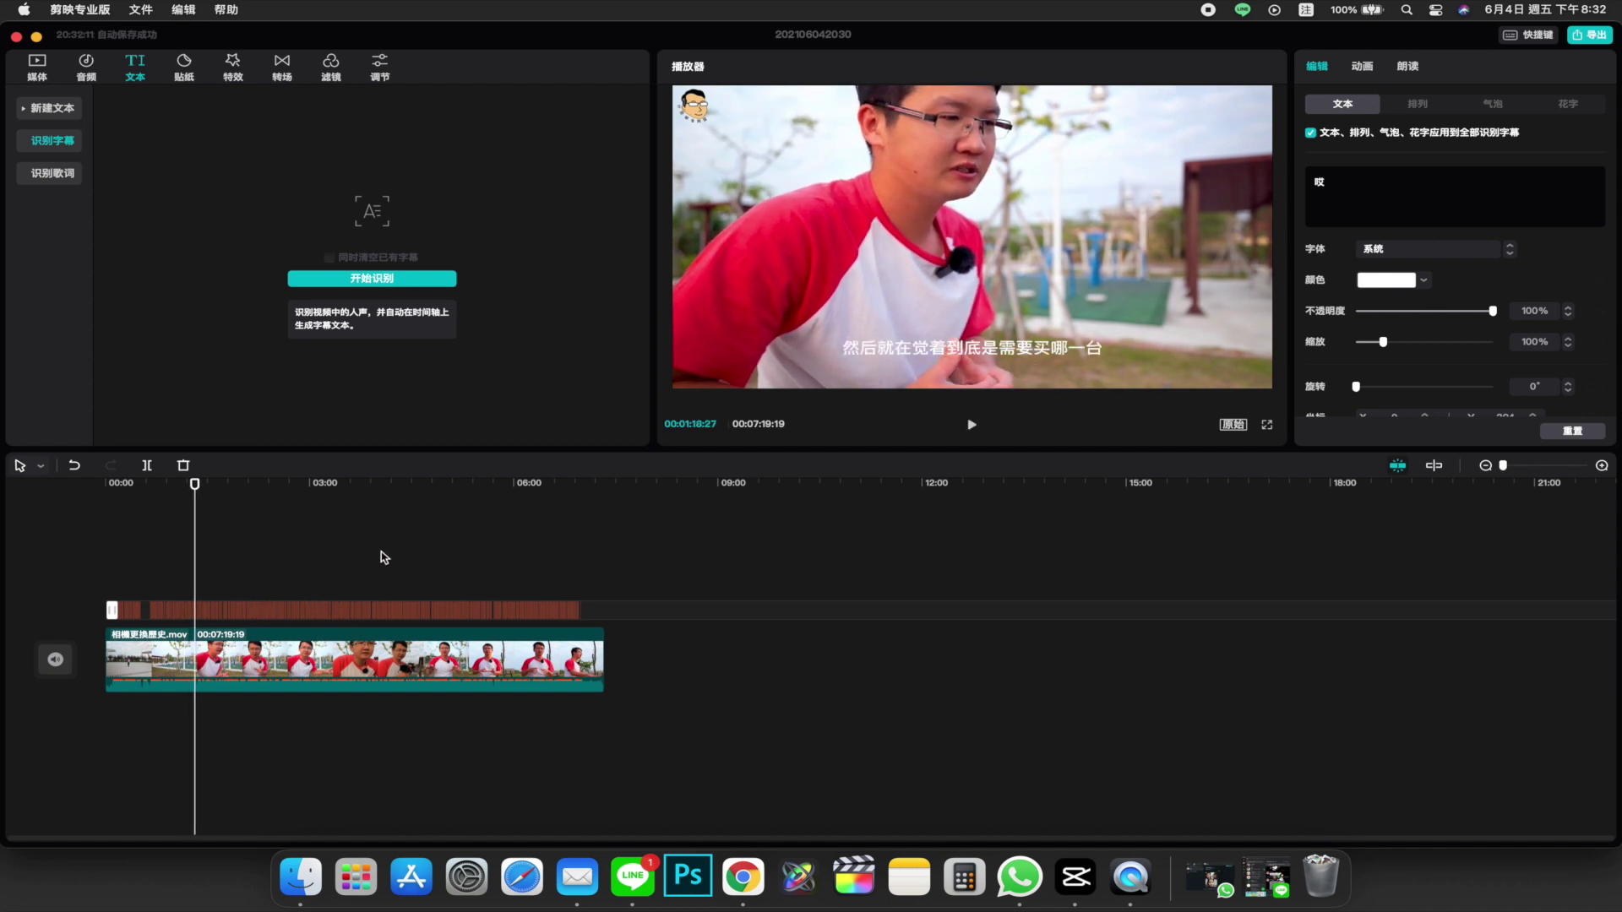
scroll(370, 600, "up", 5)
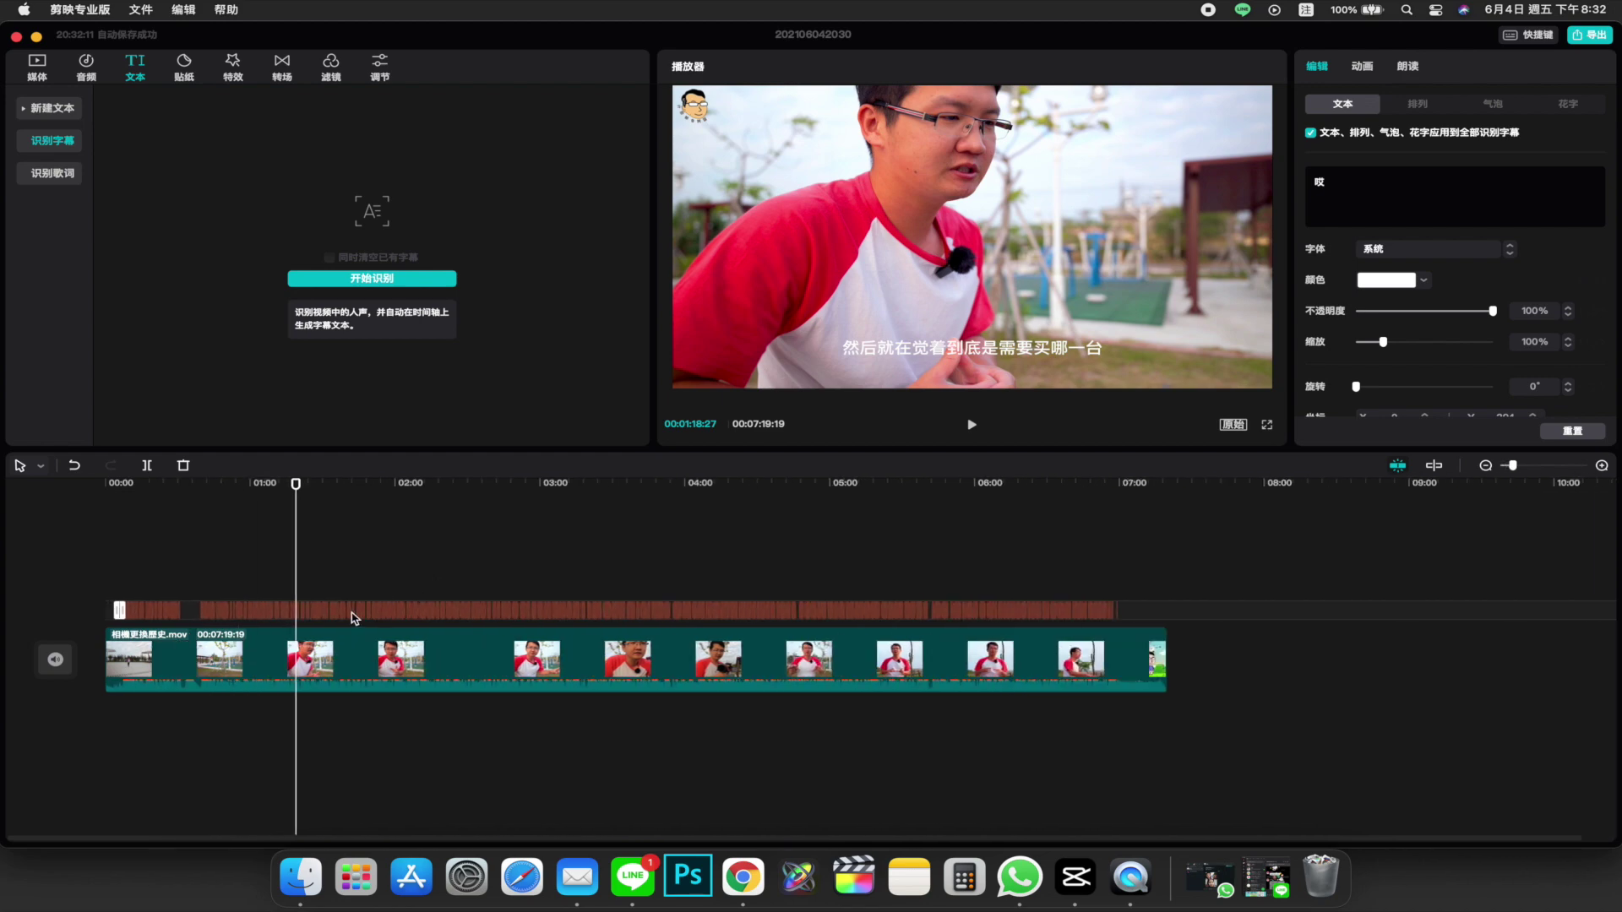
mouse_move(308, 493)
left_mouse_down()
mouse_move(406, 501)
mouse_move(232, 495)
mouse_move(402, 496)
mouse_move(334, 494)
left_mouse_up()
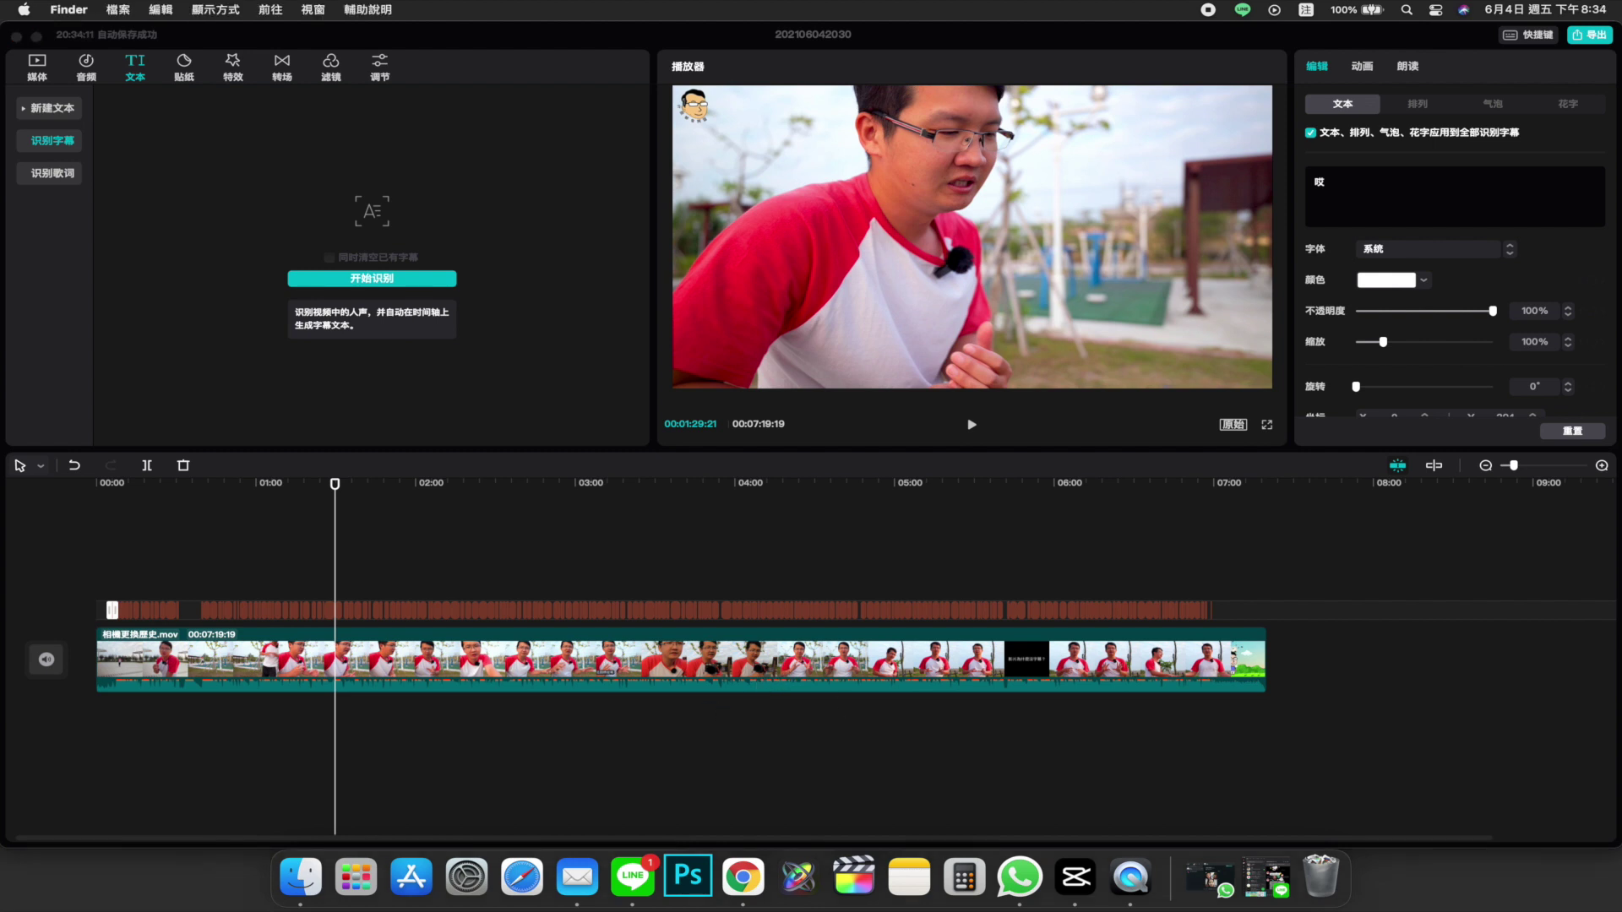
In a new Finder window, browse from 影片 through JianyingPro, User Data, Projects and com.lveditor.draft to the draft's own folder
key("super+n")
left_click_drag(969, 213, 660, 228)
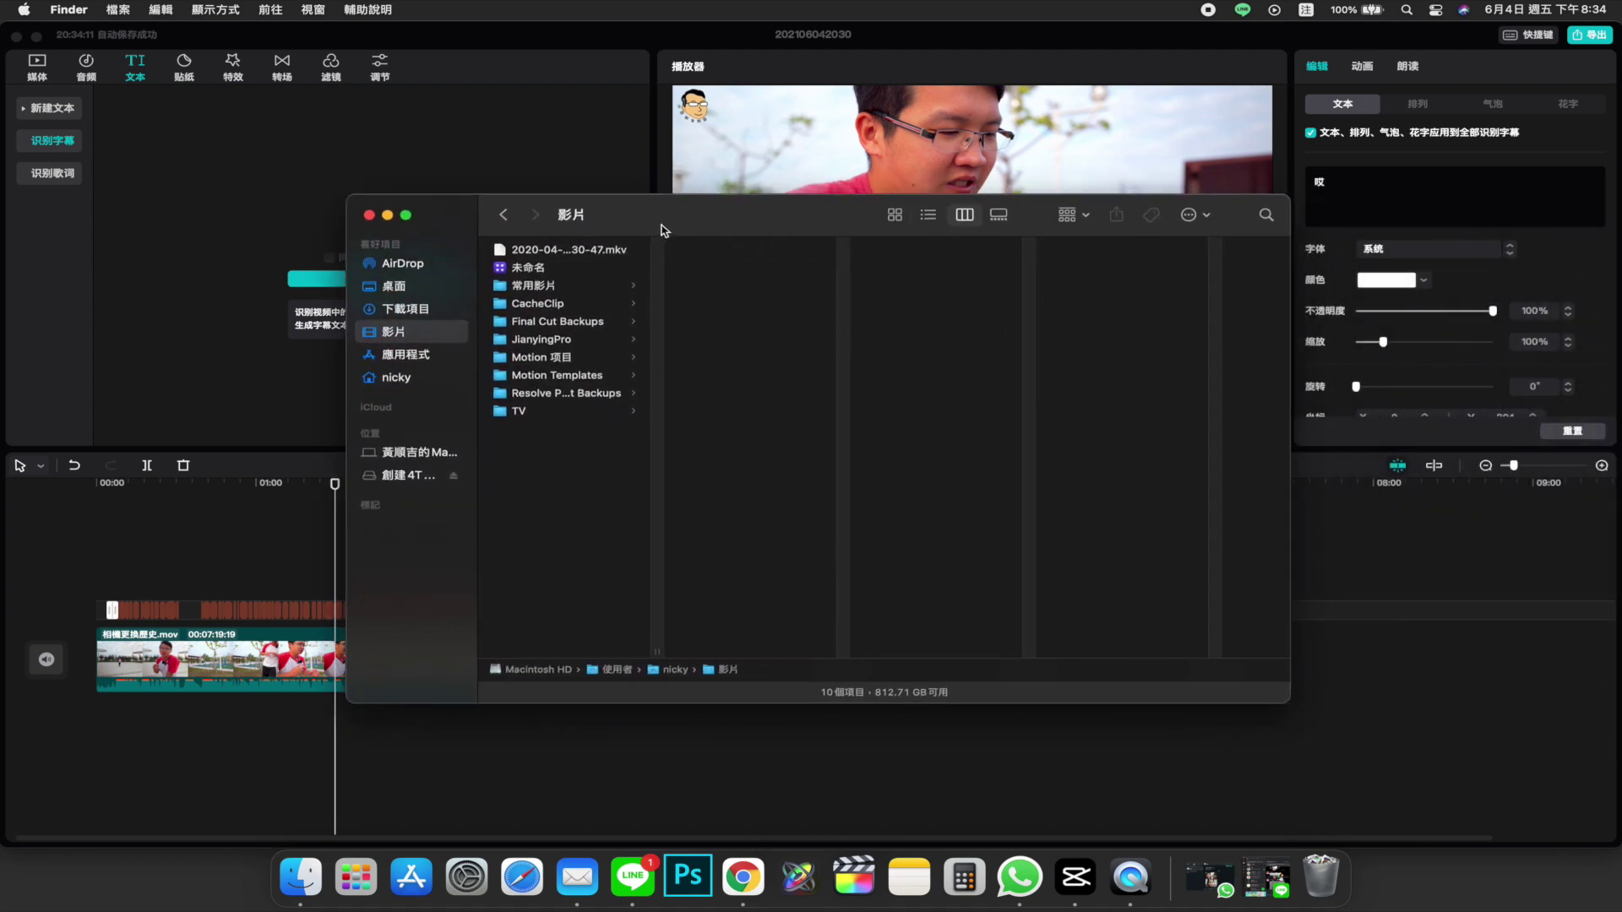
left_click(558, 341)
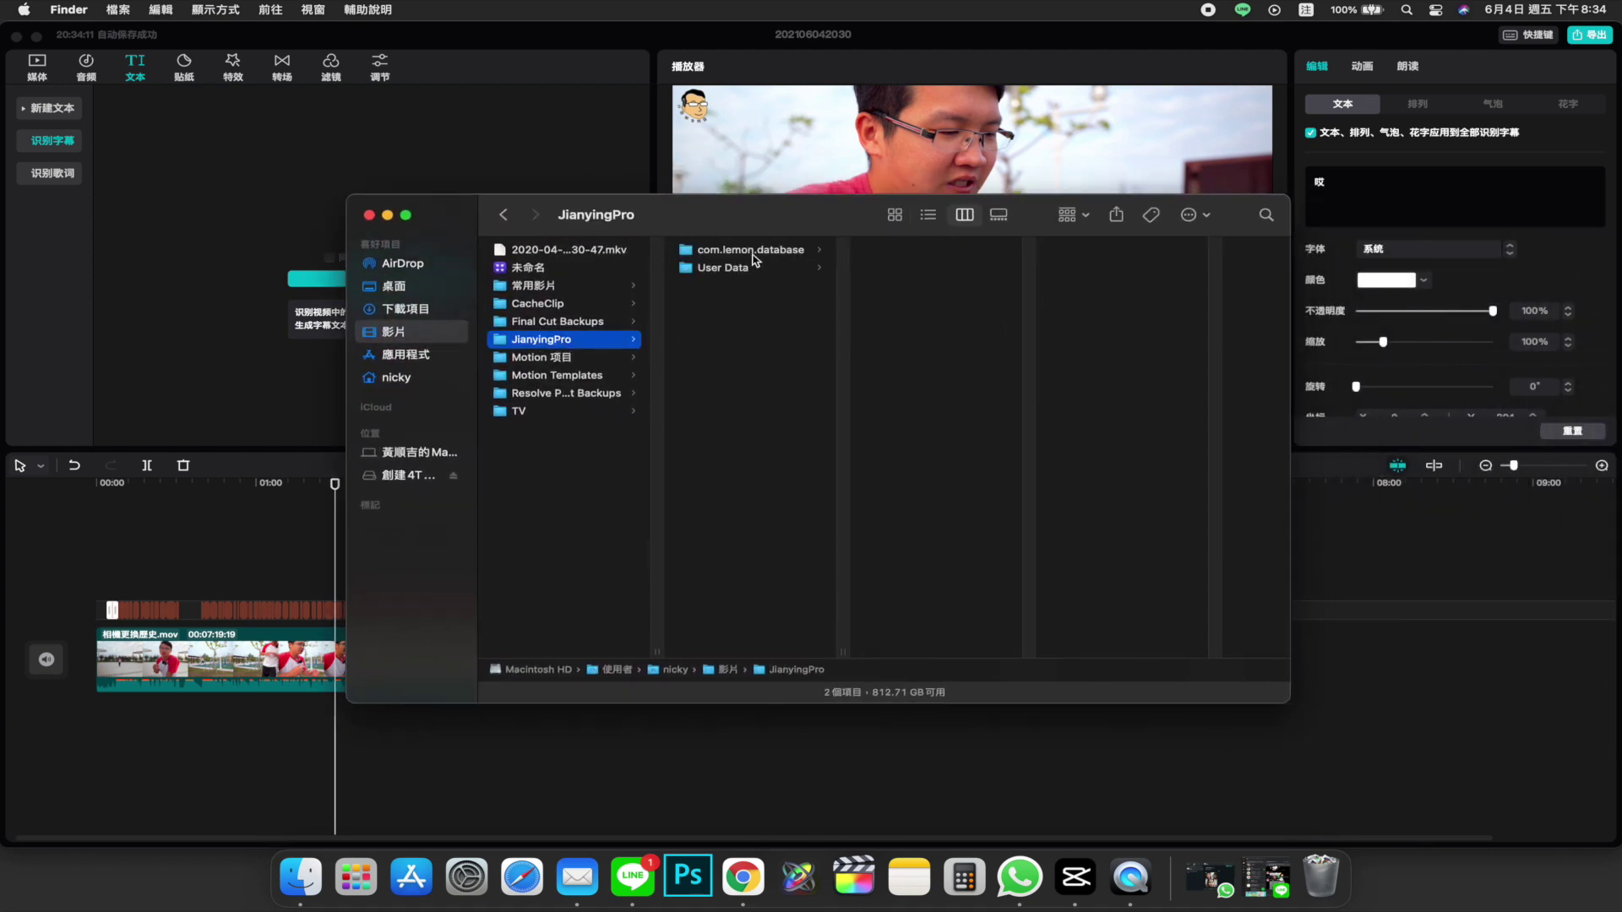
left_click(723, 271)
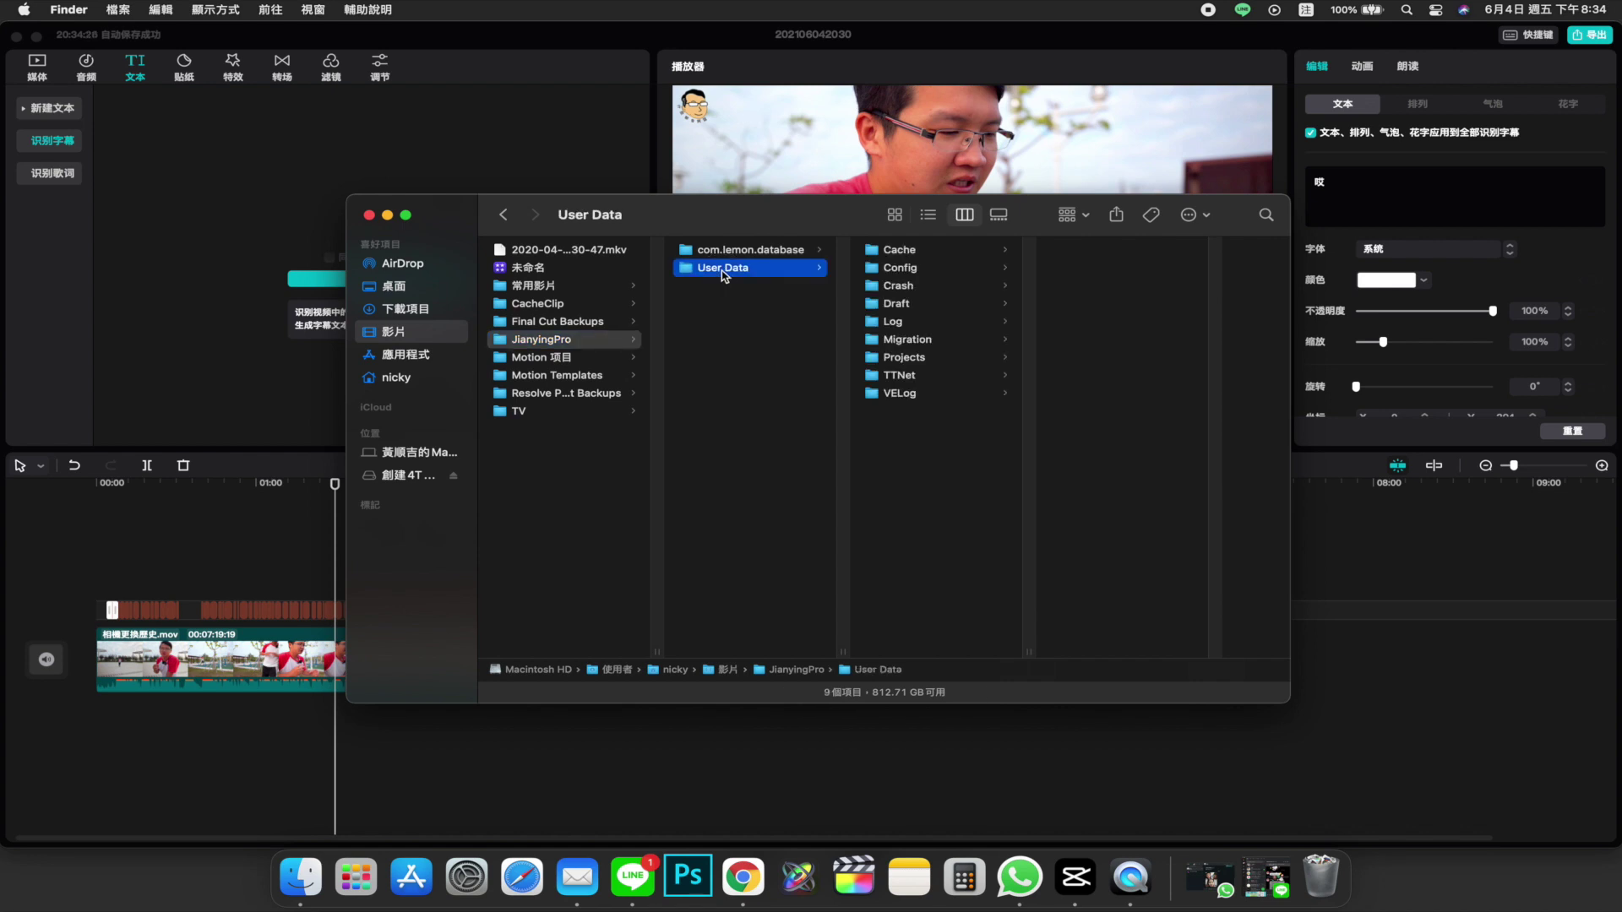
left_click(914, 362)
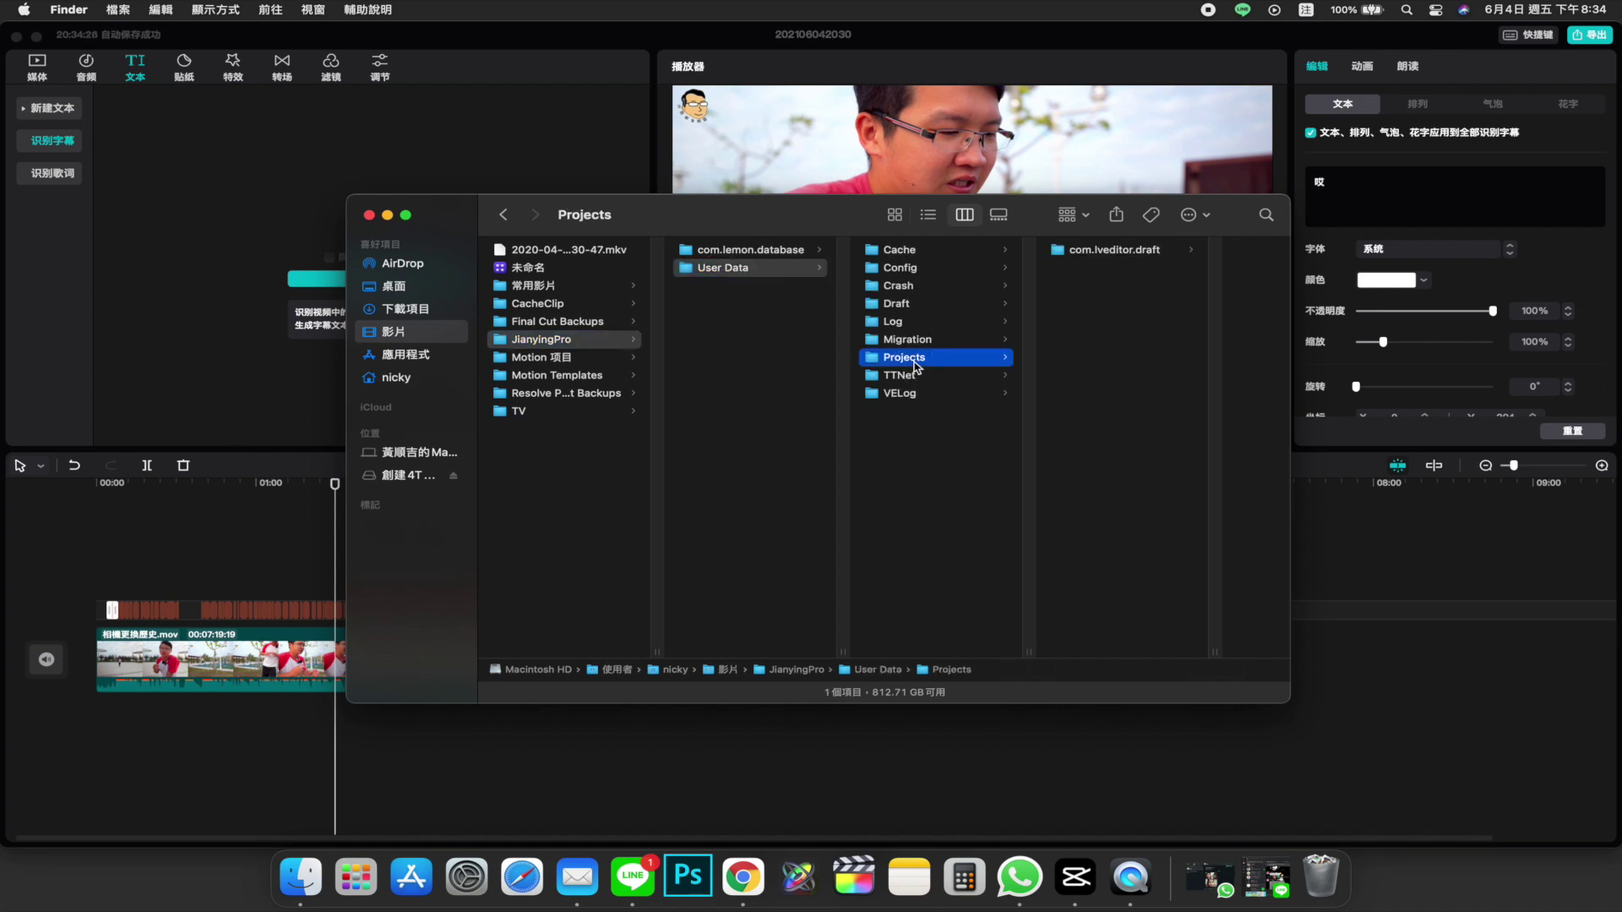
left_click(1119, 251)
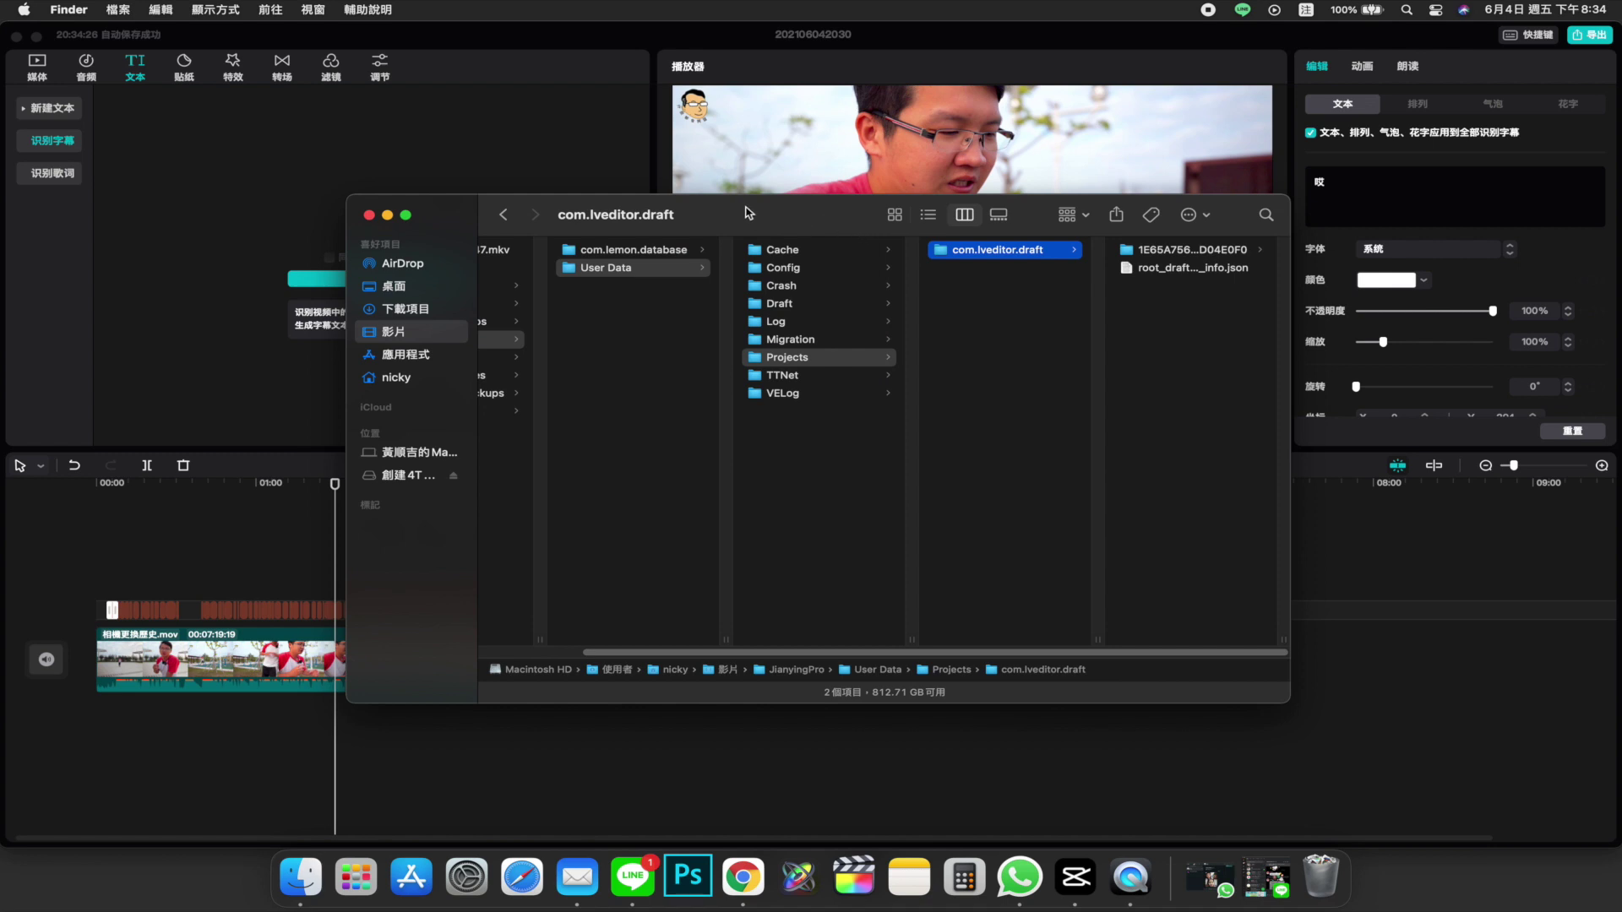
left_click_drag(747, 213, 597, 203)
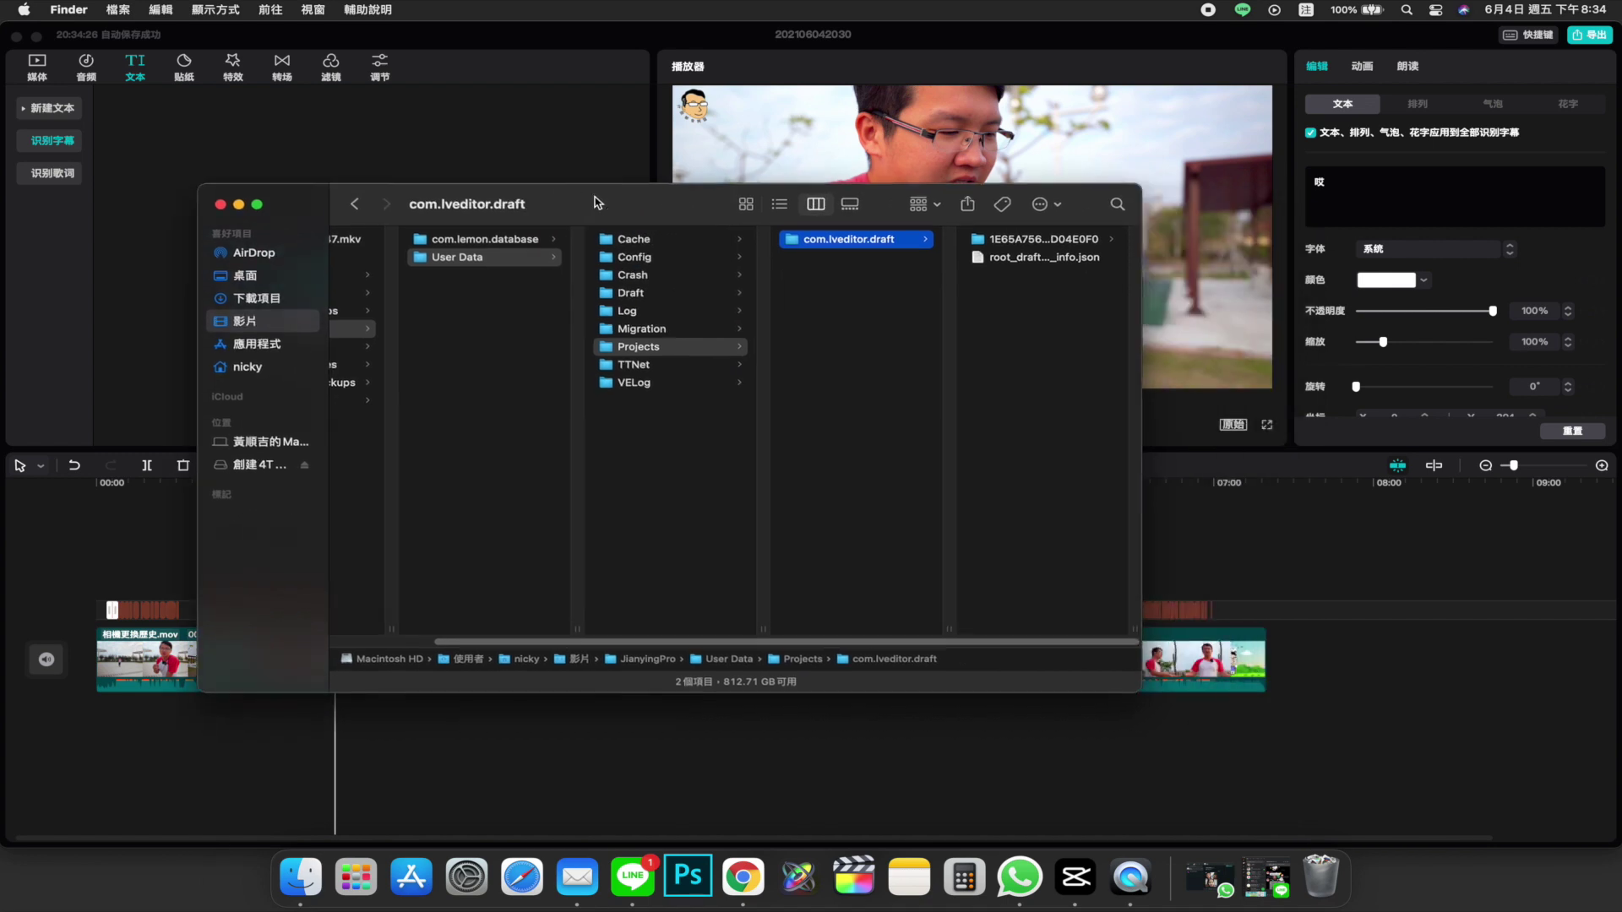
left_click(1030, 242)
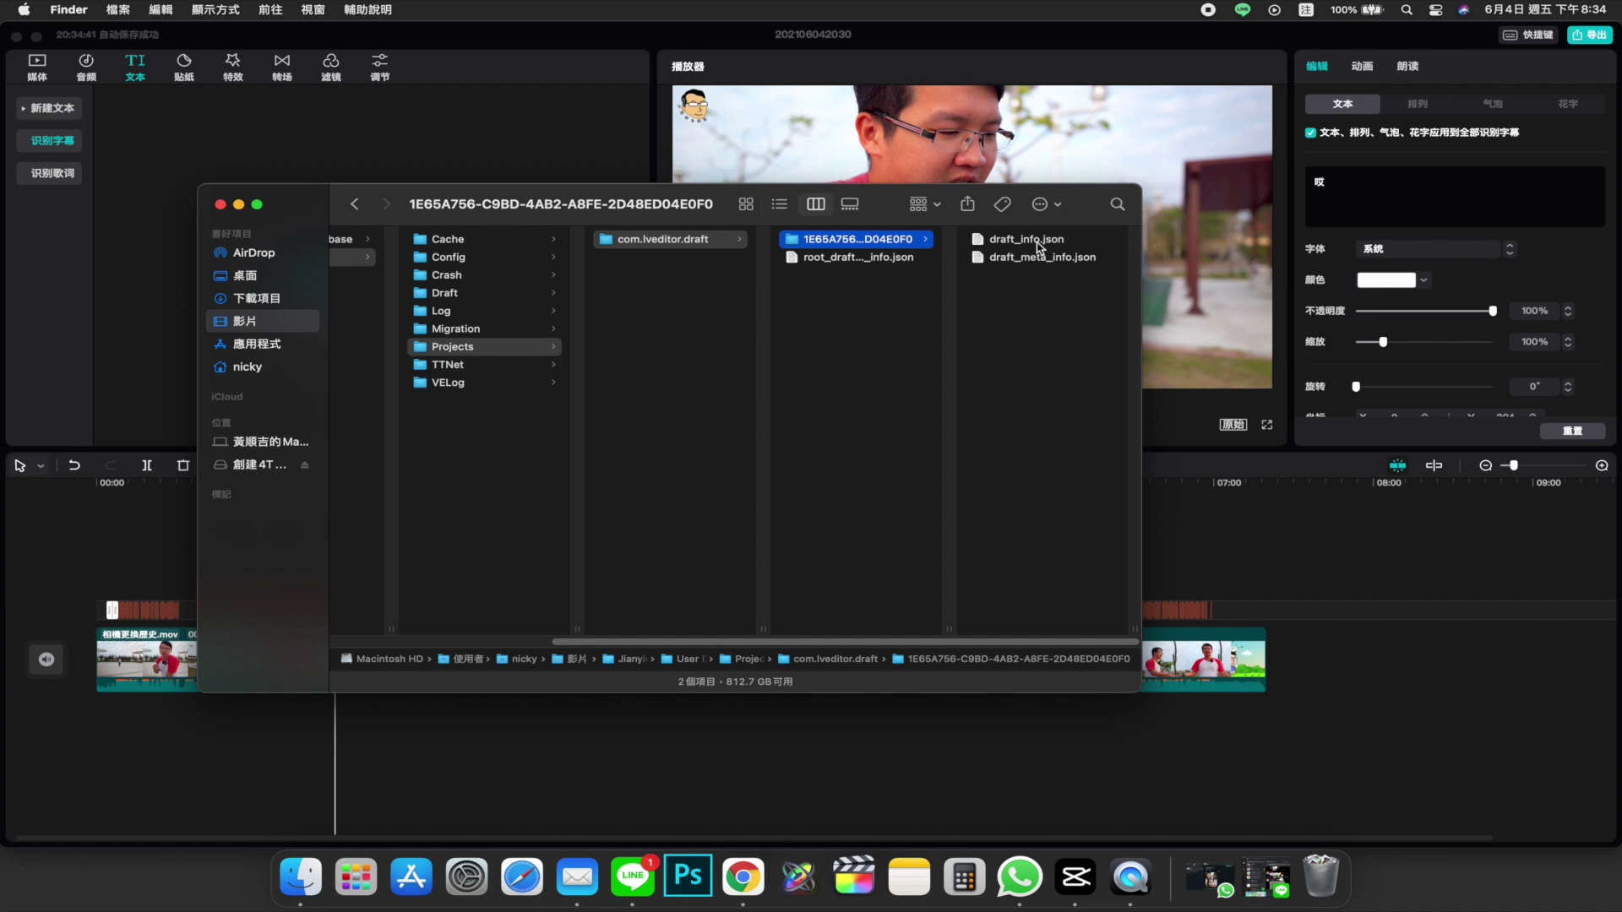
Open draft_info.json from the draft folder in the 文字編輯 text editor and enlarge its window
left_click(1046, 244)
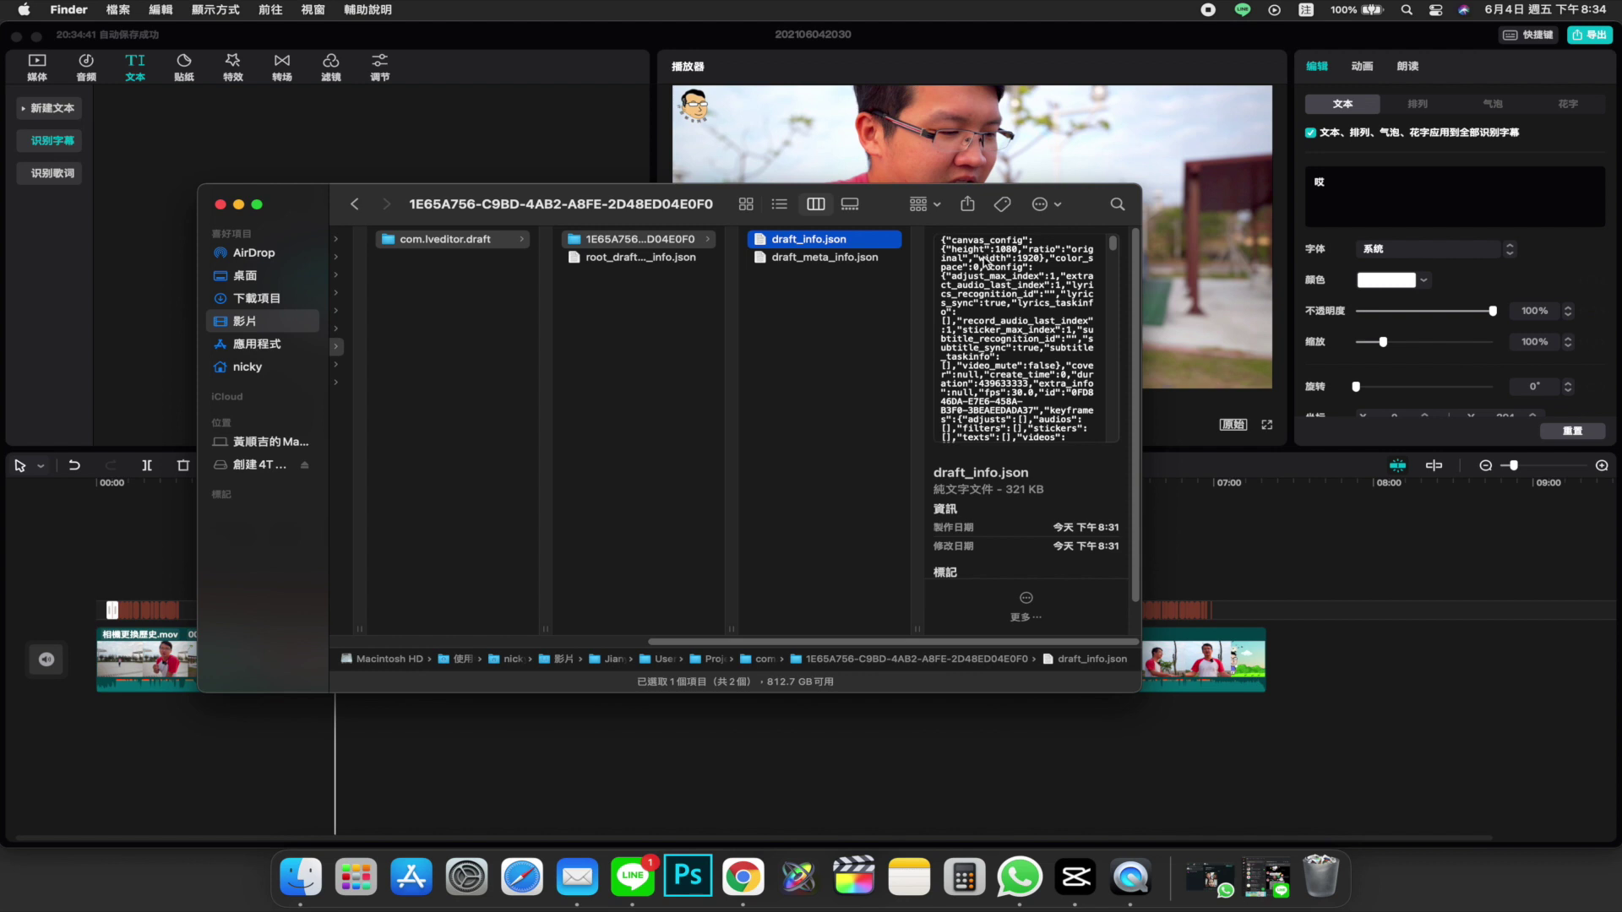
left_click_drag(1112, 250, 1115, 257)
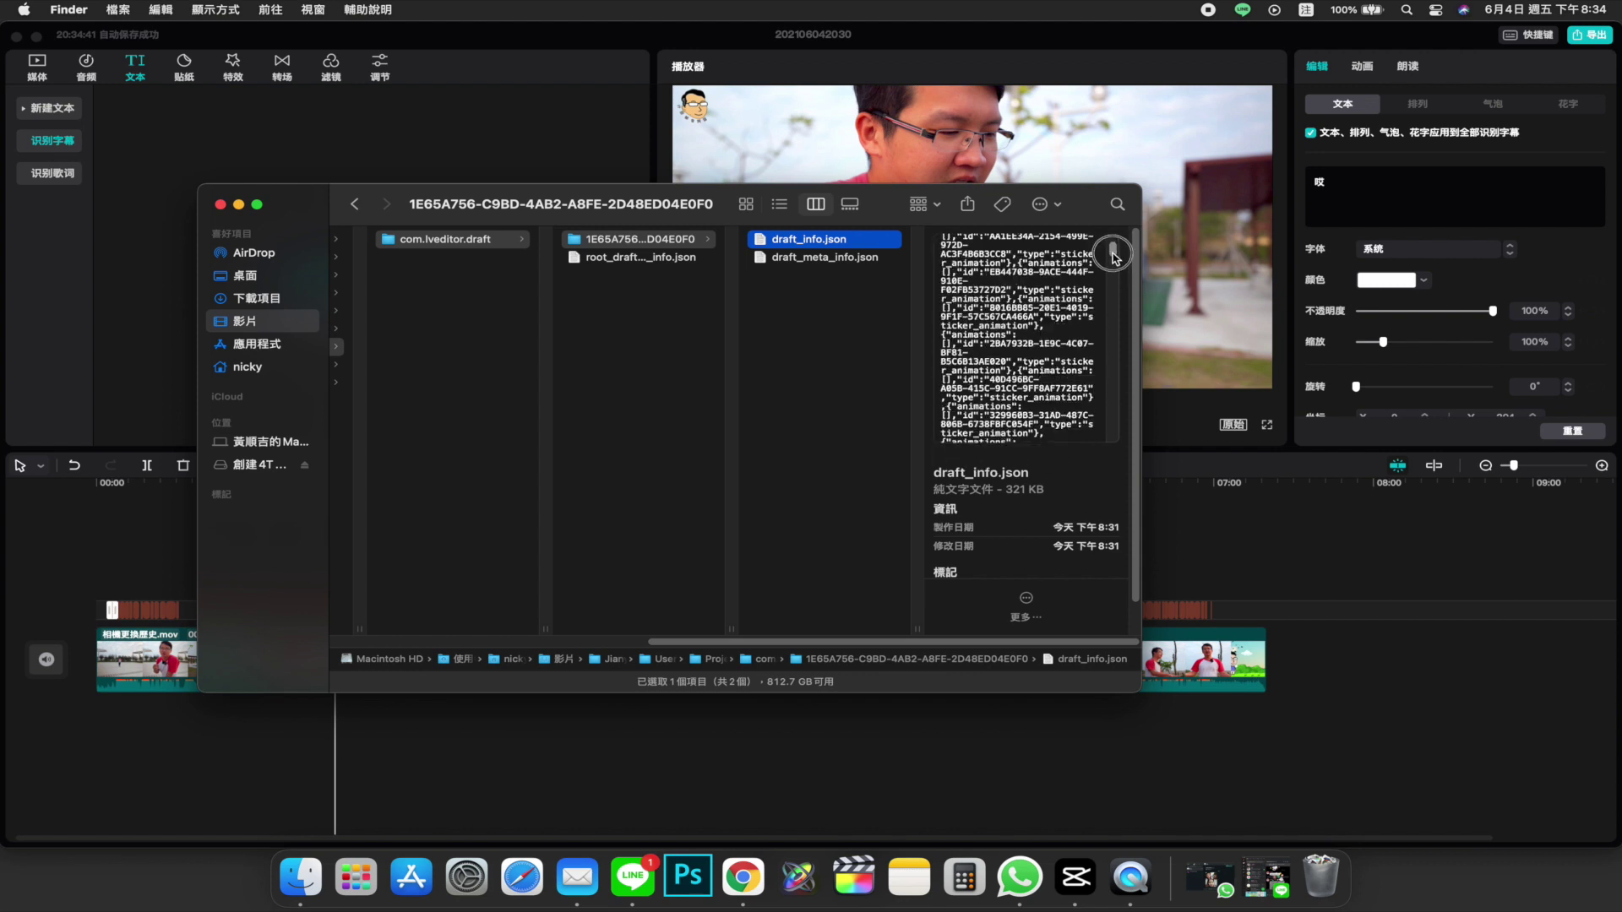
right_click(821, 245)
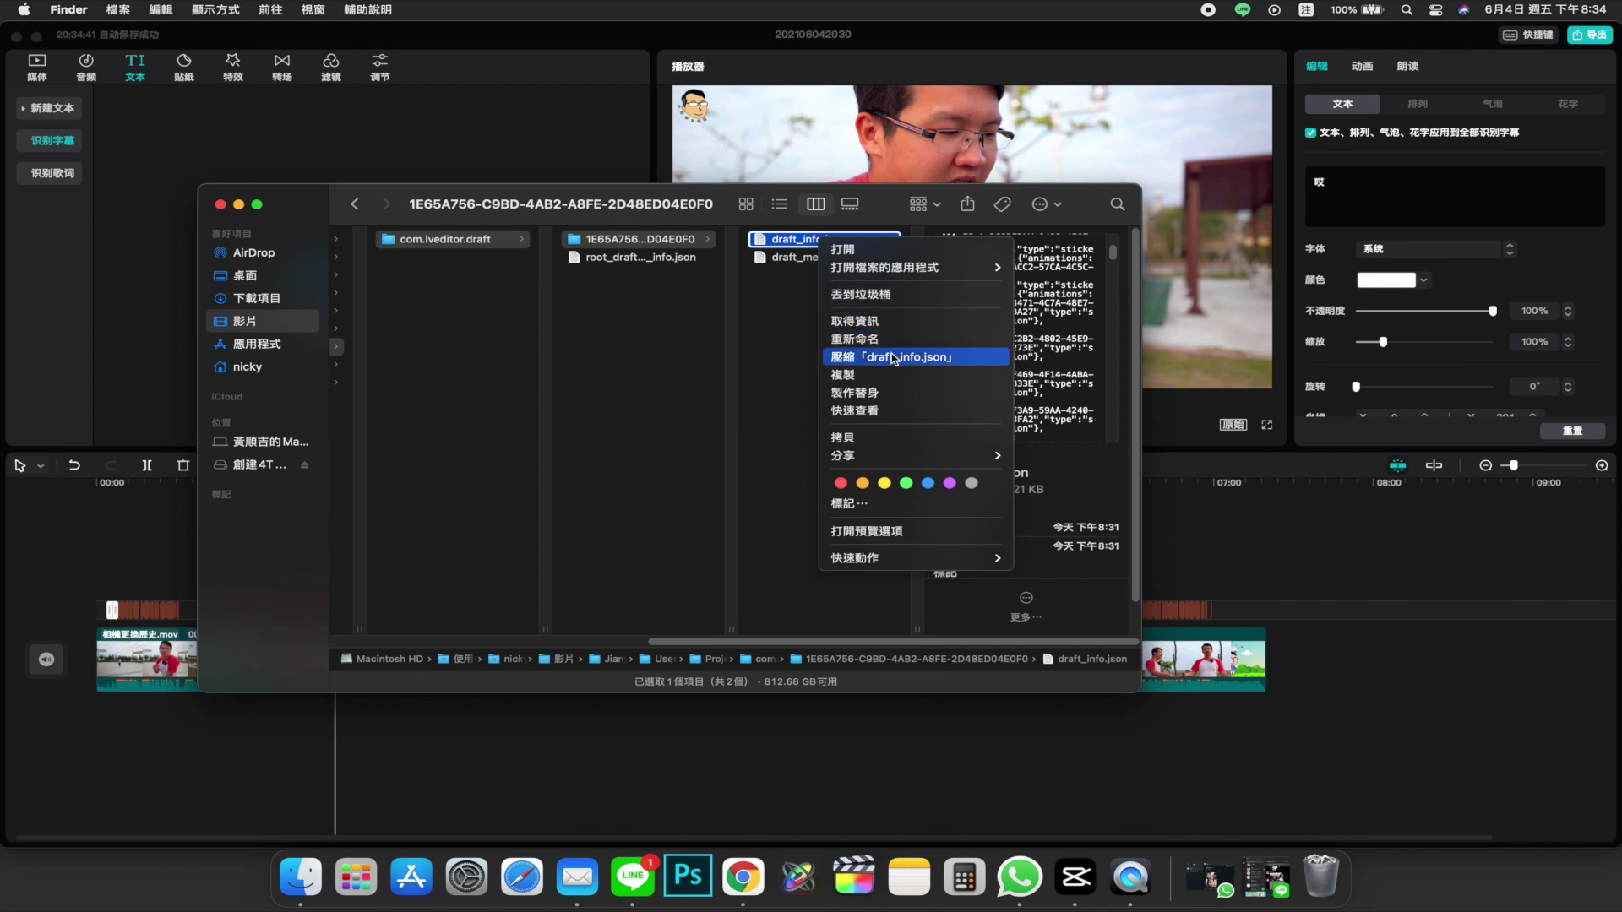
mouse_move(929, 267)
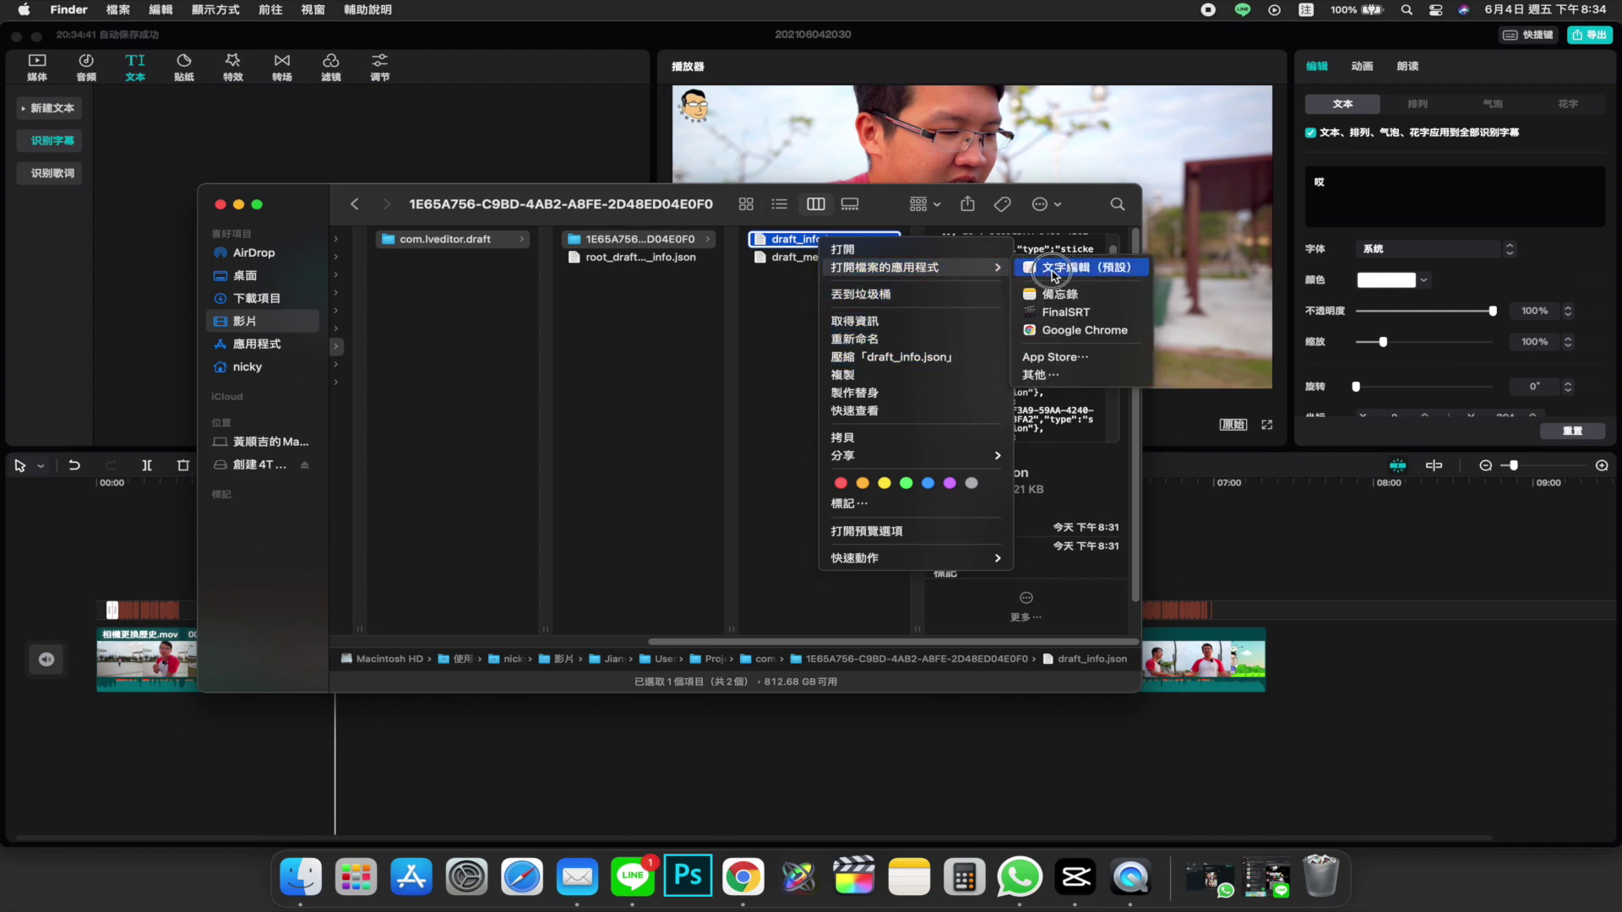
left_click(1054, 275)
left_click_drag(393, 27, 631, 155)
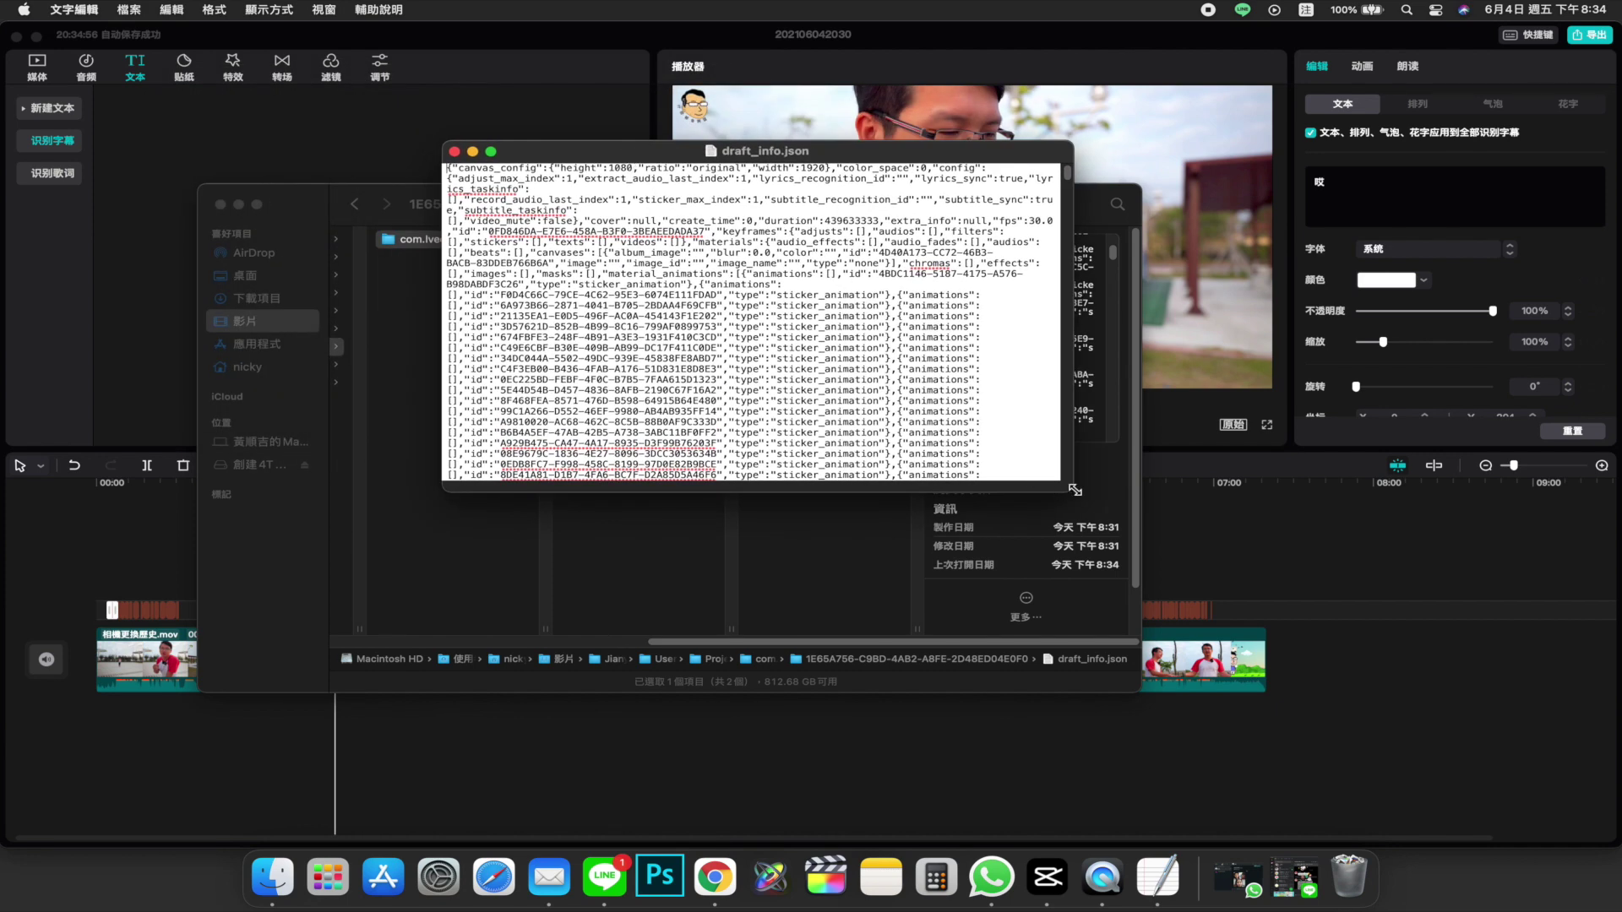
left_click_drag(1061, 495, 1376, 757)
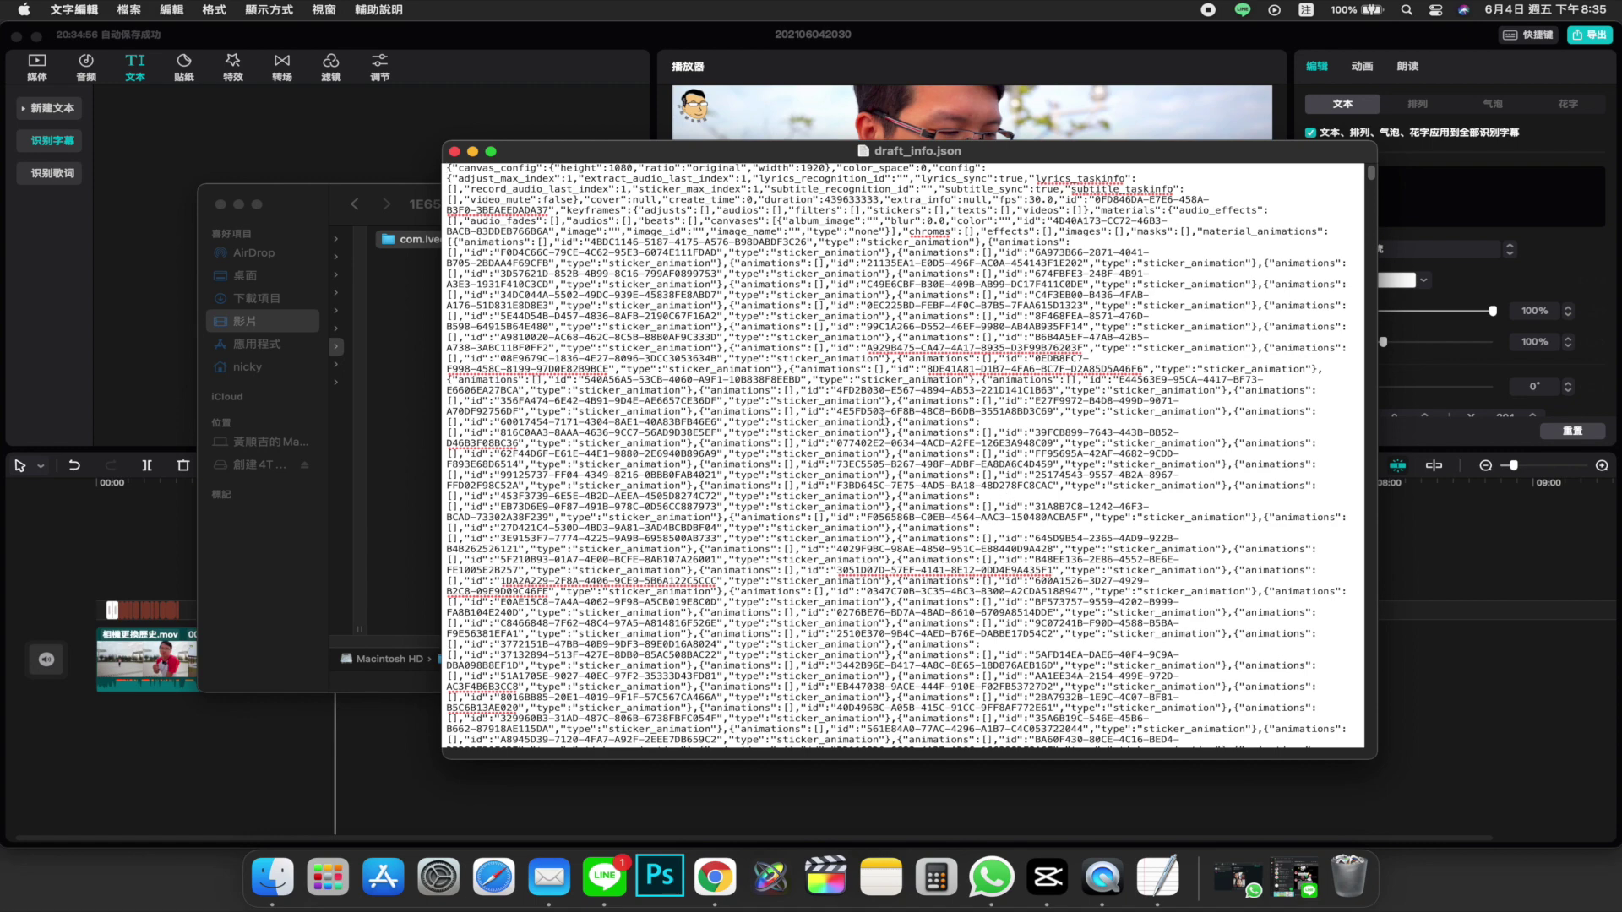
Locate the subtitle entries in draft_info.json and examine their Chinese content text
scroll(883, 418, "down", 10)
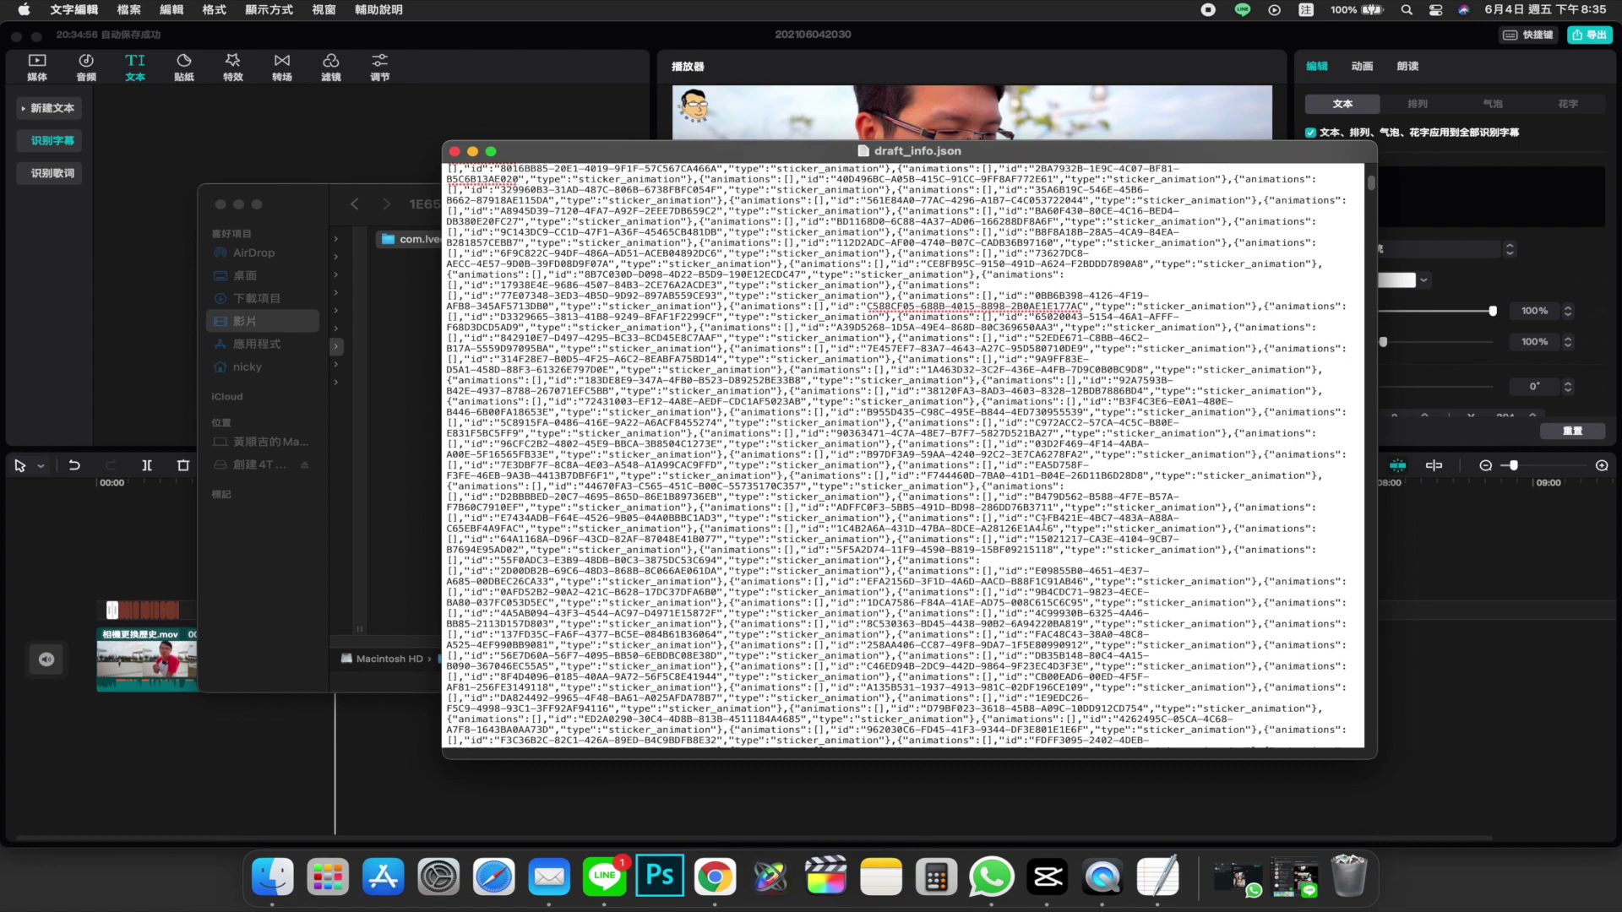
scroll(1044, 524, "down", 8)
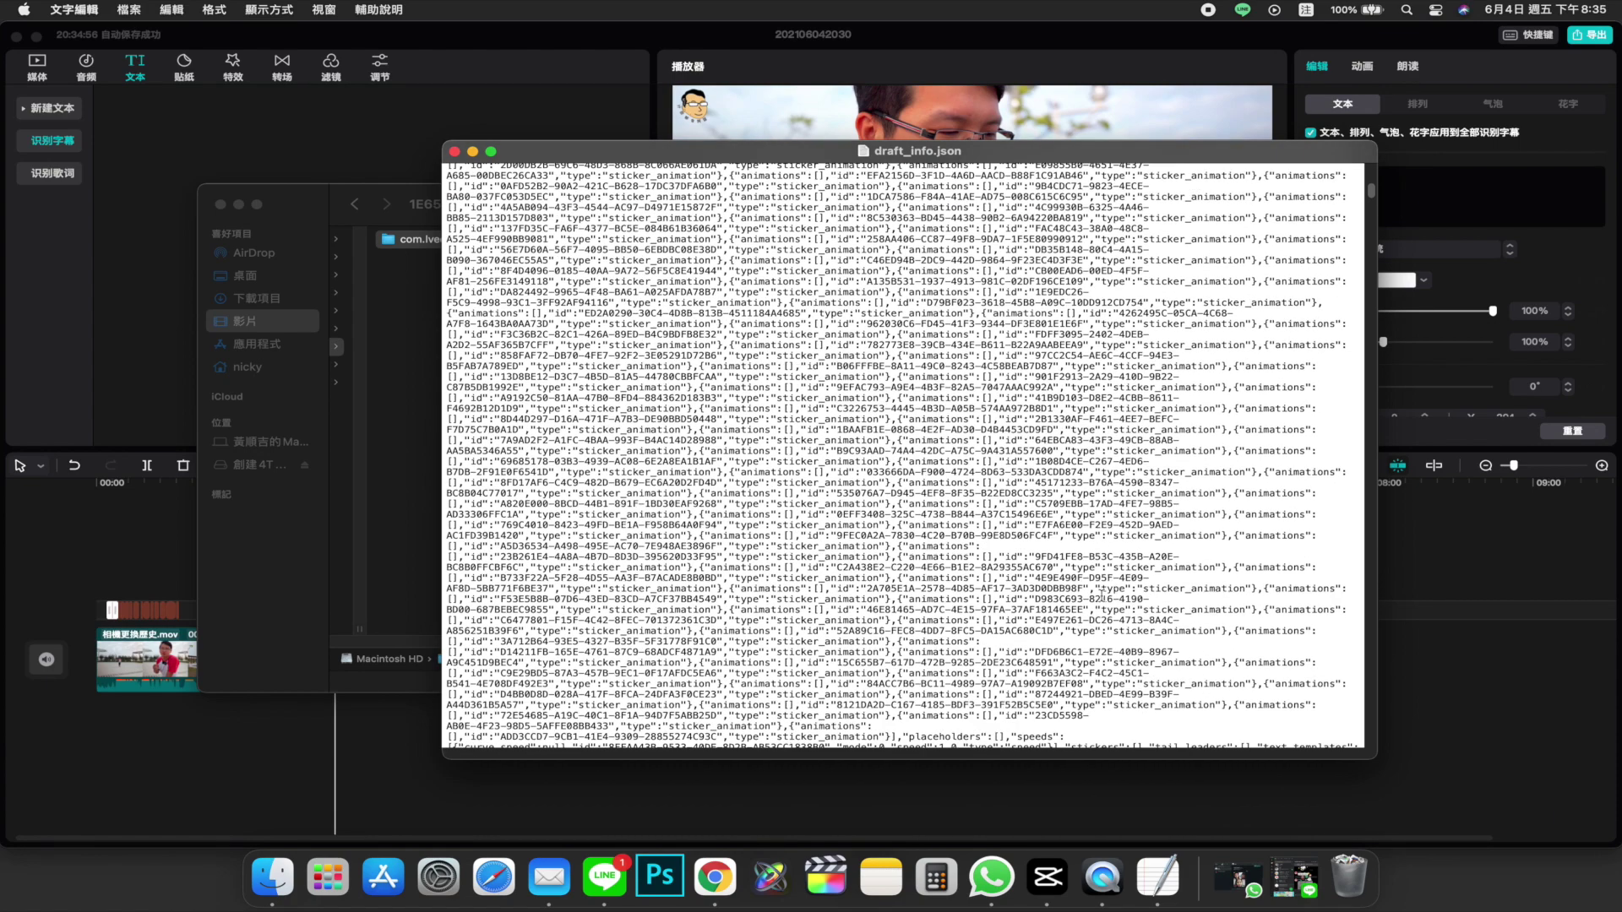
scroll(1098, 600, "down", 6)
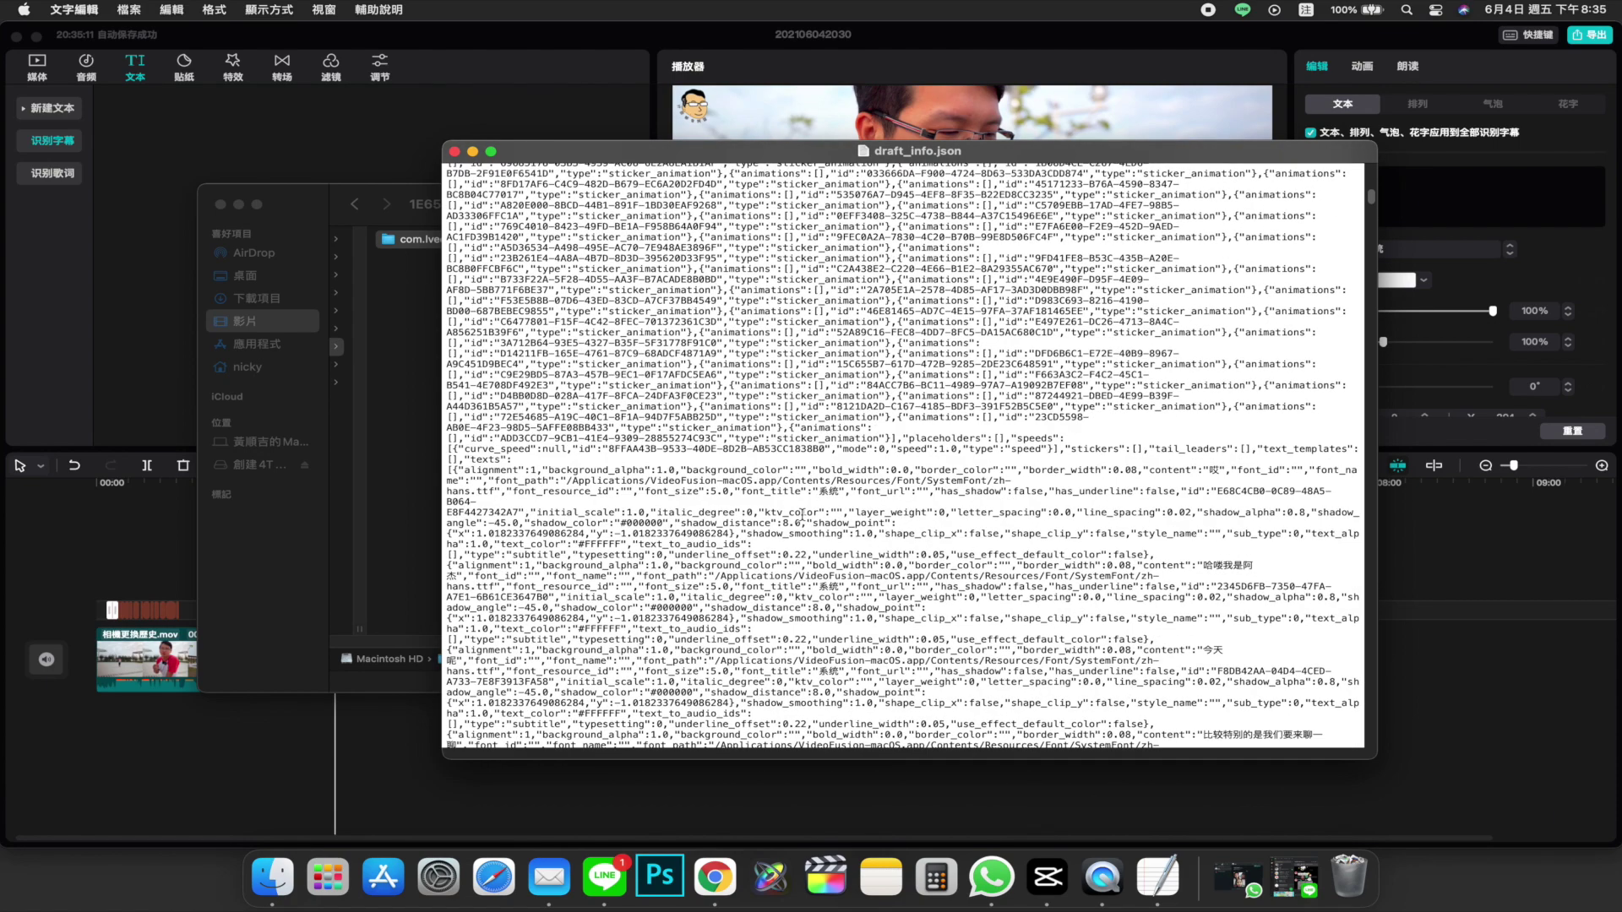
left_click_drag(1272, 563, 1203, 564)
scroll(1250, 575, "down", 7)
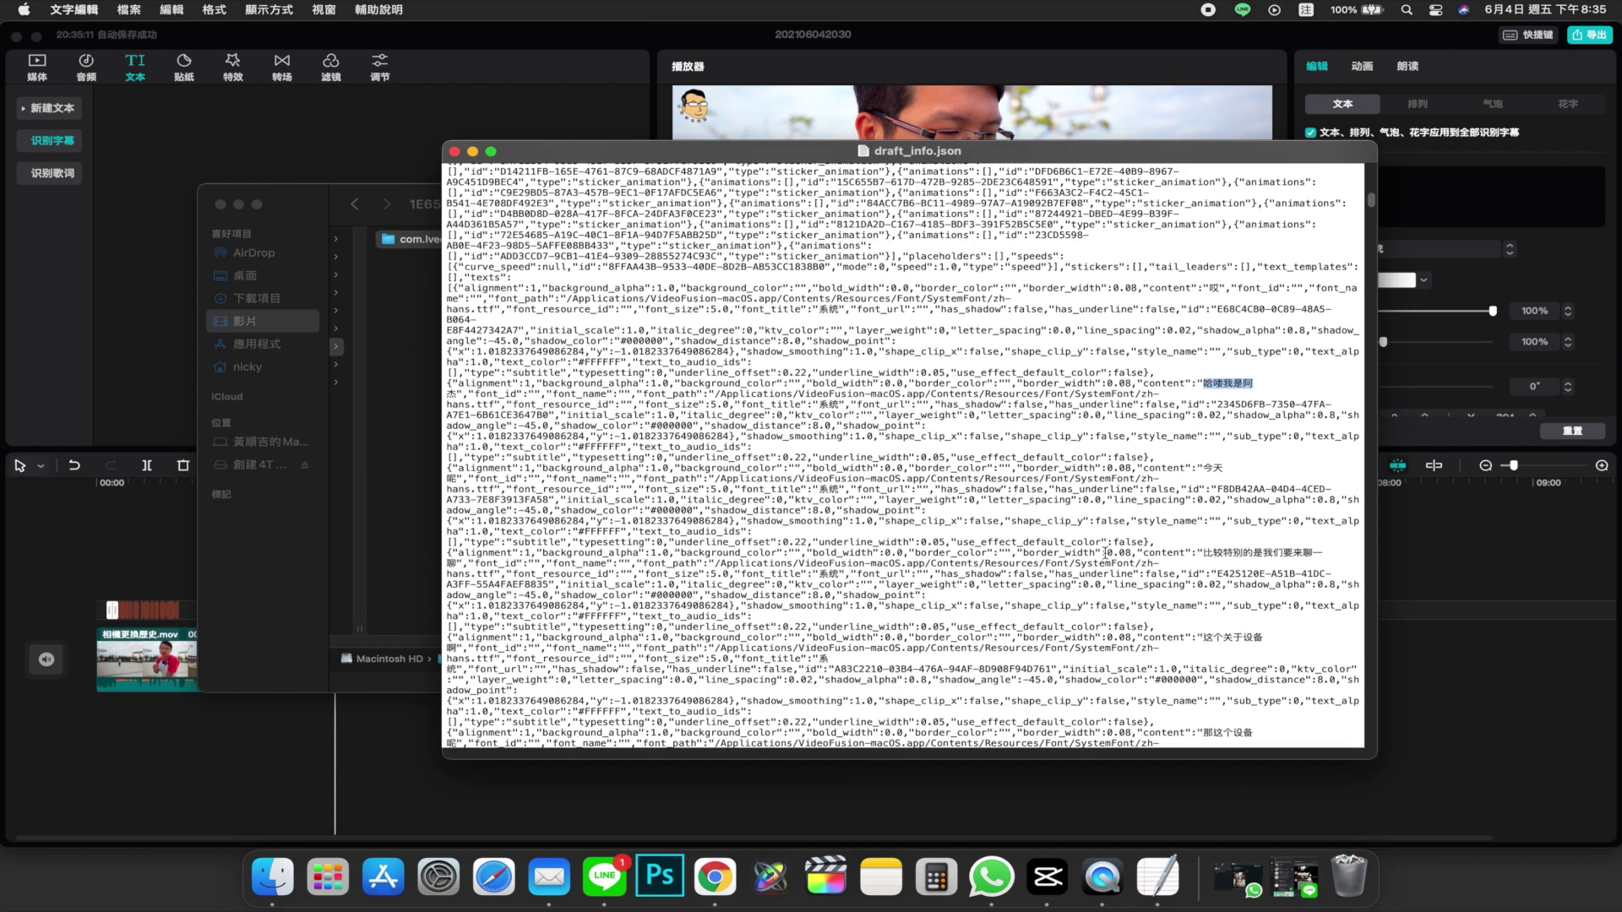
left_click_drag(1281, 498, 1203, 499)
Copy the entire text of draft_info.json and paste it into the youtils.cc 繁簡轉換 converter in Chrome
key("Up")
key("super+a")
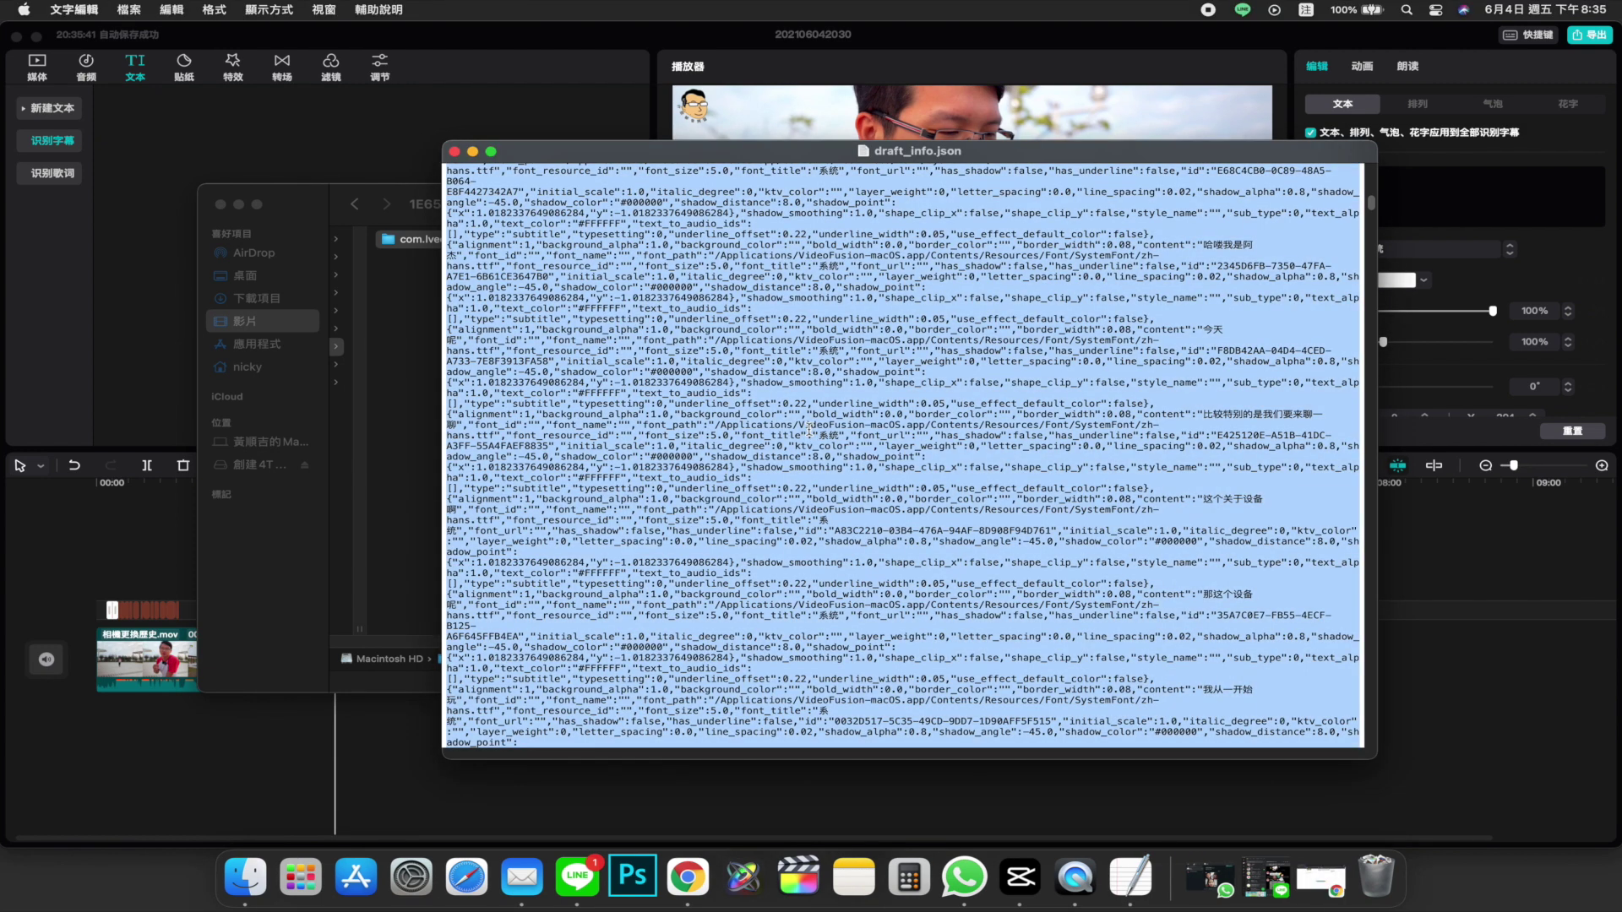
left_click(1334, 884)
scroll(598, 177, "up", 5)
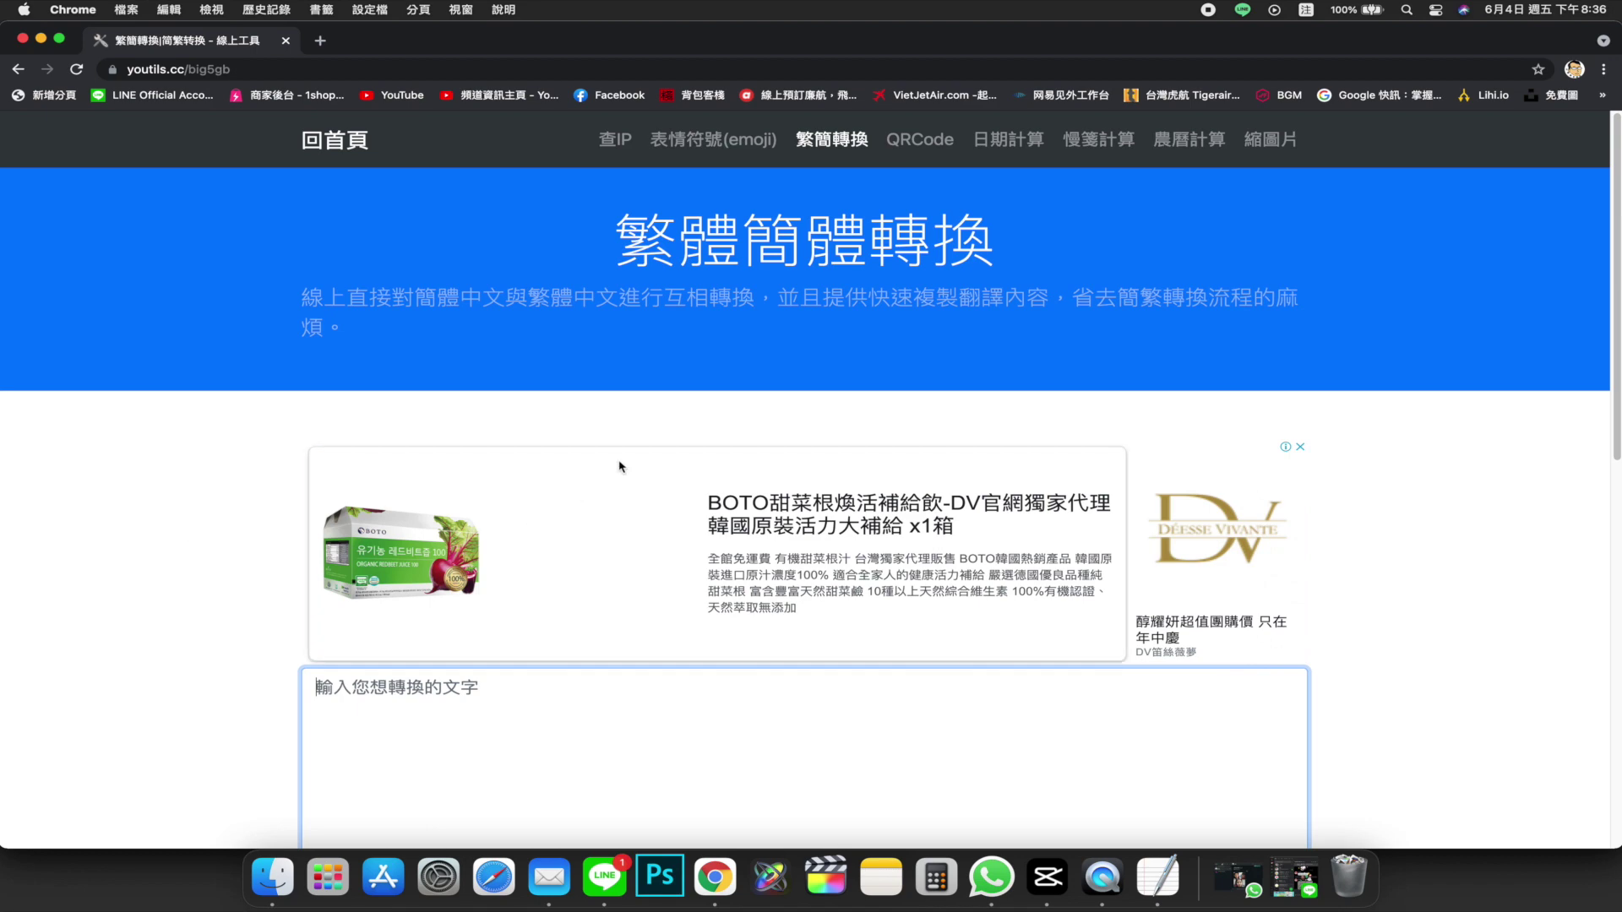
scroll(811, 484, "down", 3)
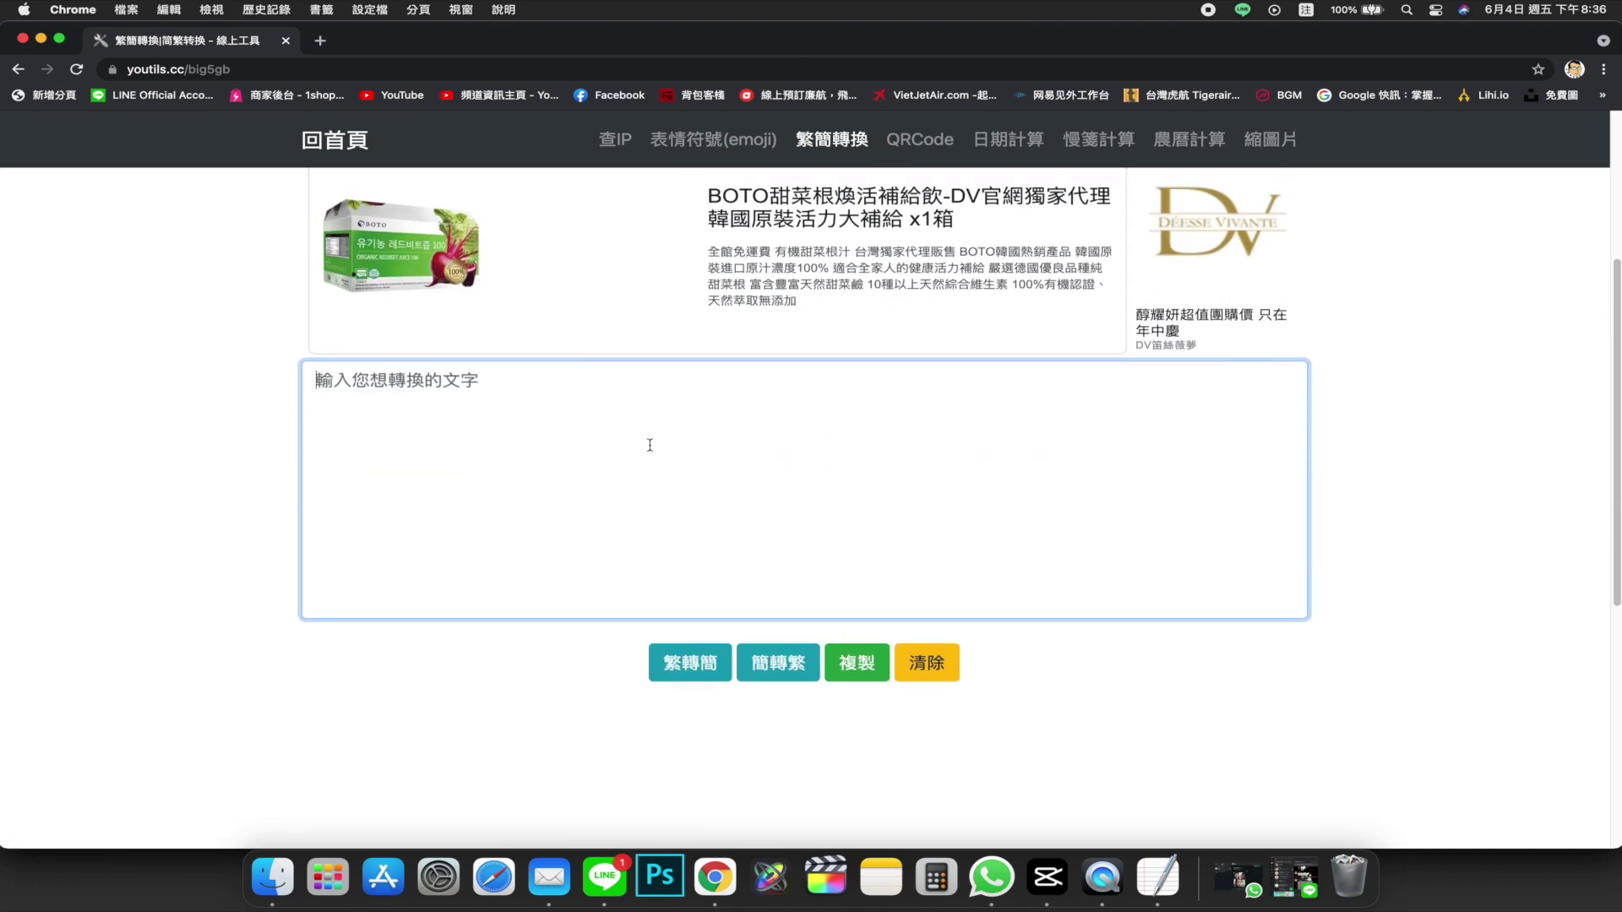
scroll(765, 365, "up", 3)
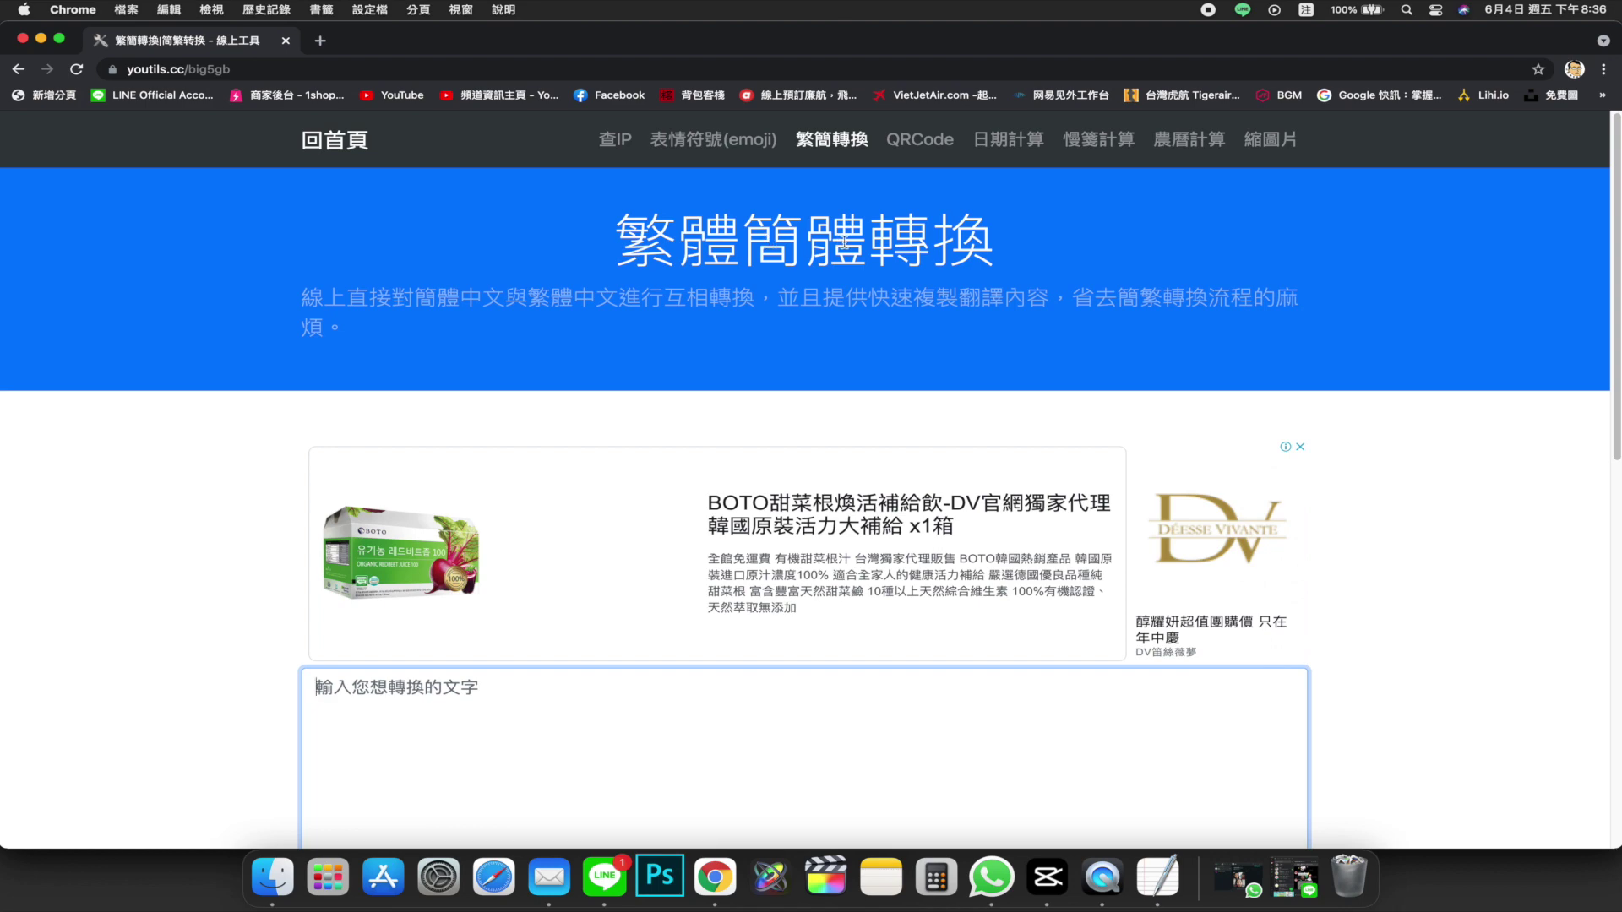
scroll(574, 355, "down", 3)
scroll(561, 362, "up", 3)
scroll(566, 371, "down", 3)
scroll(571, 475, "up", 3)
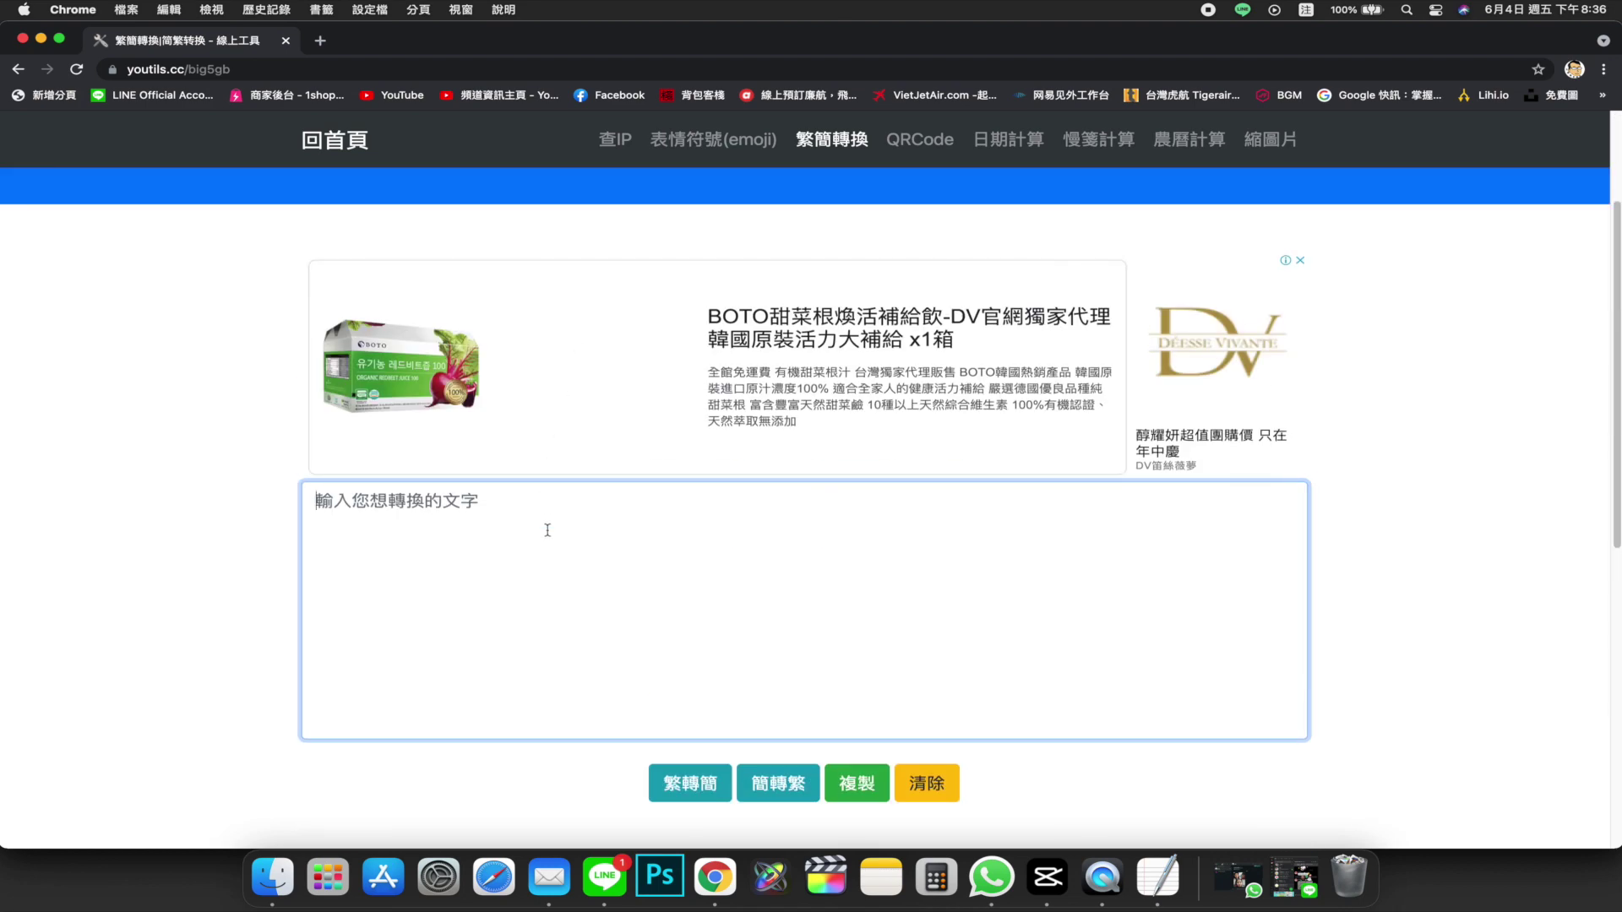
key("super+v")
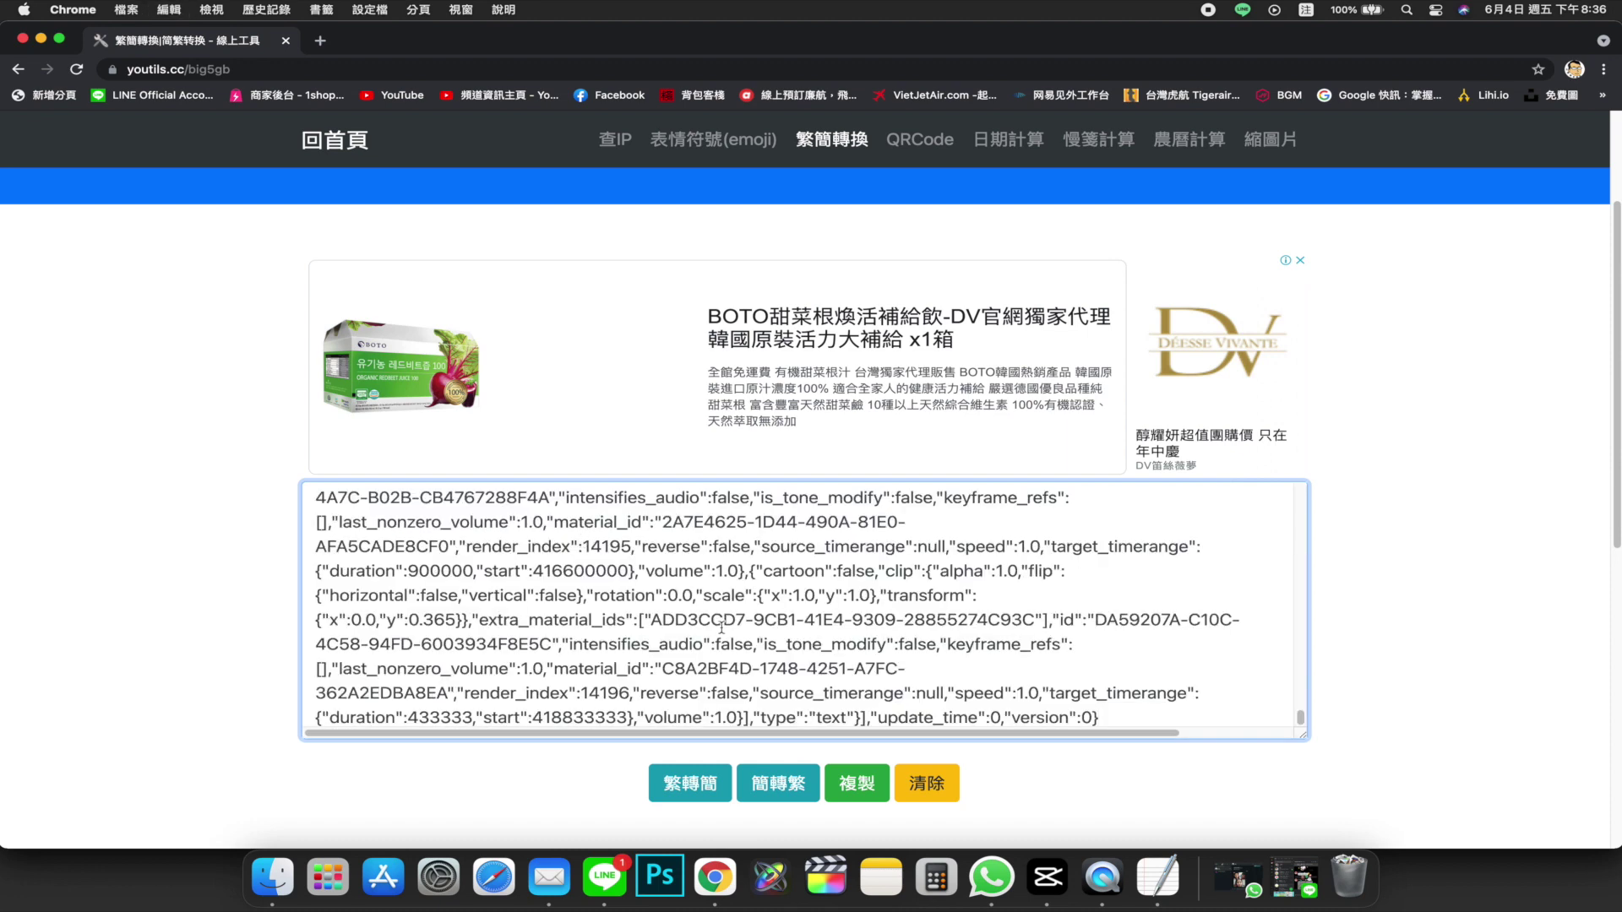
Convert the pasted JSON text from Simplified to Traditional Chinese and look through the converted text
left_click(787, 796)
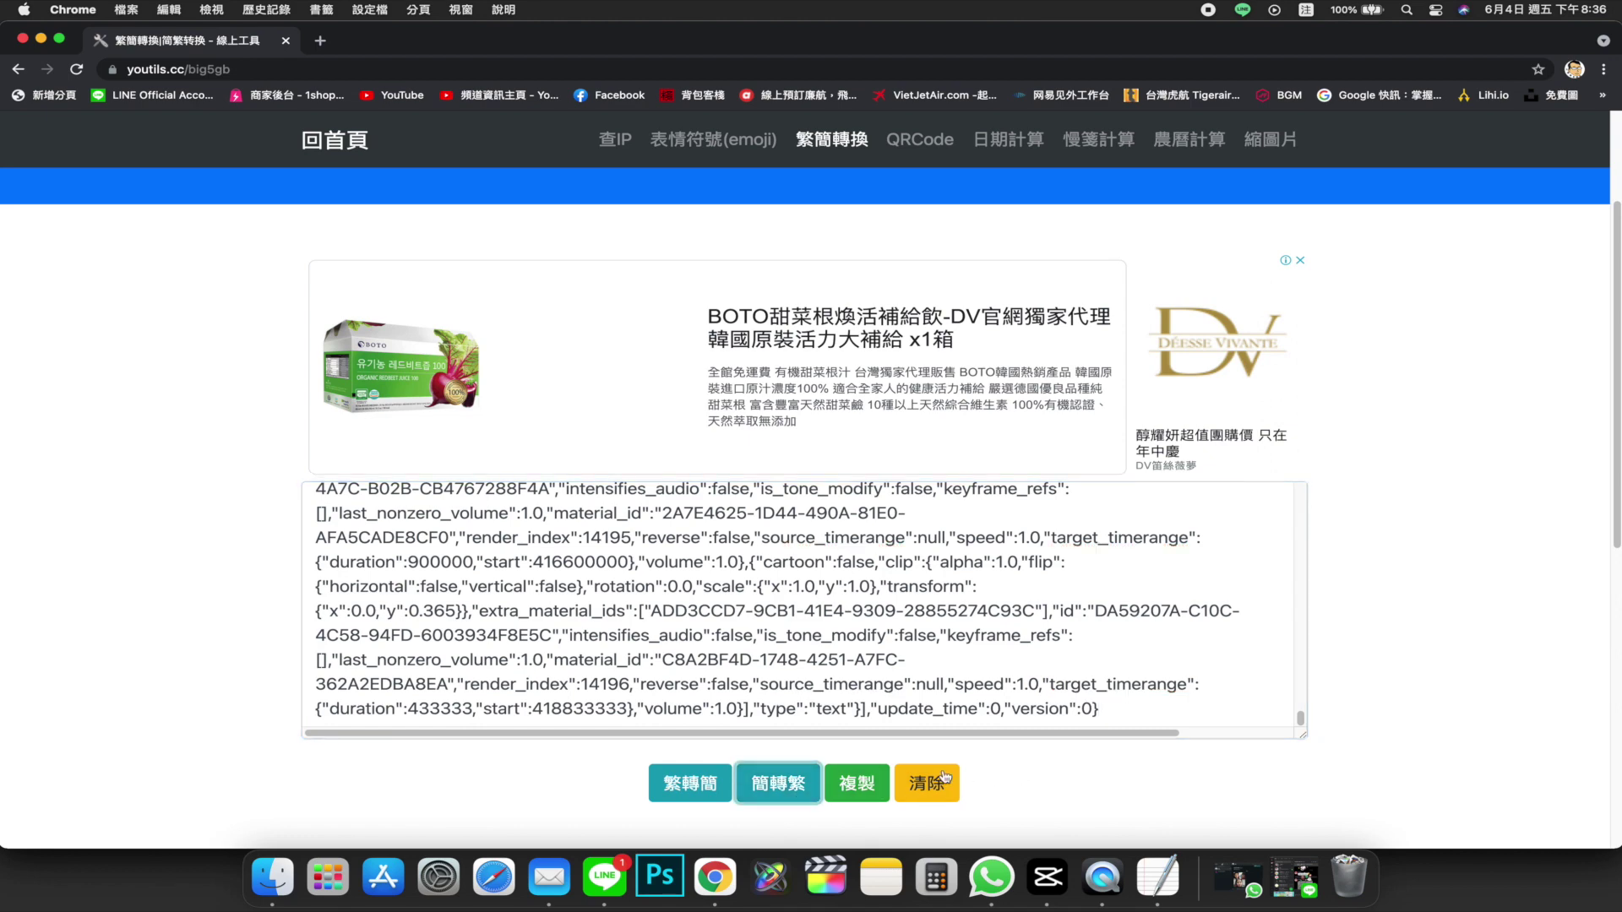
scroll(1183, 609, "down", 5)
scroll(1141, 517, "up", 5)
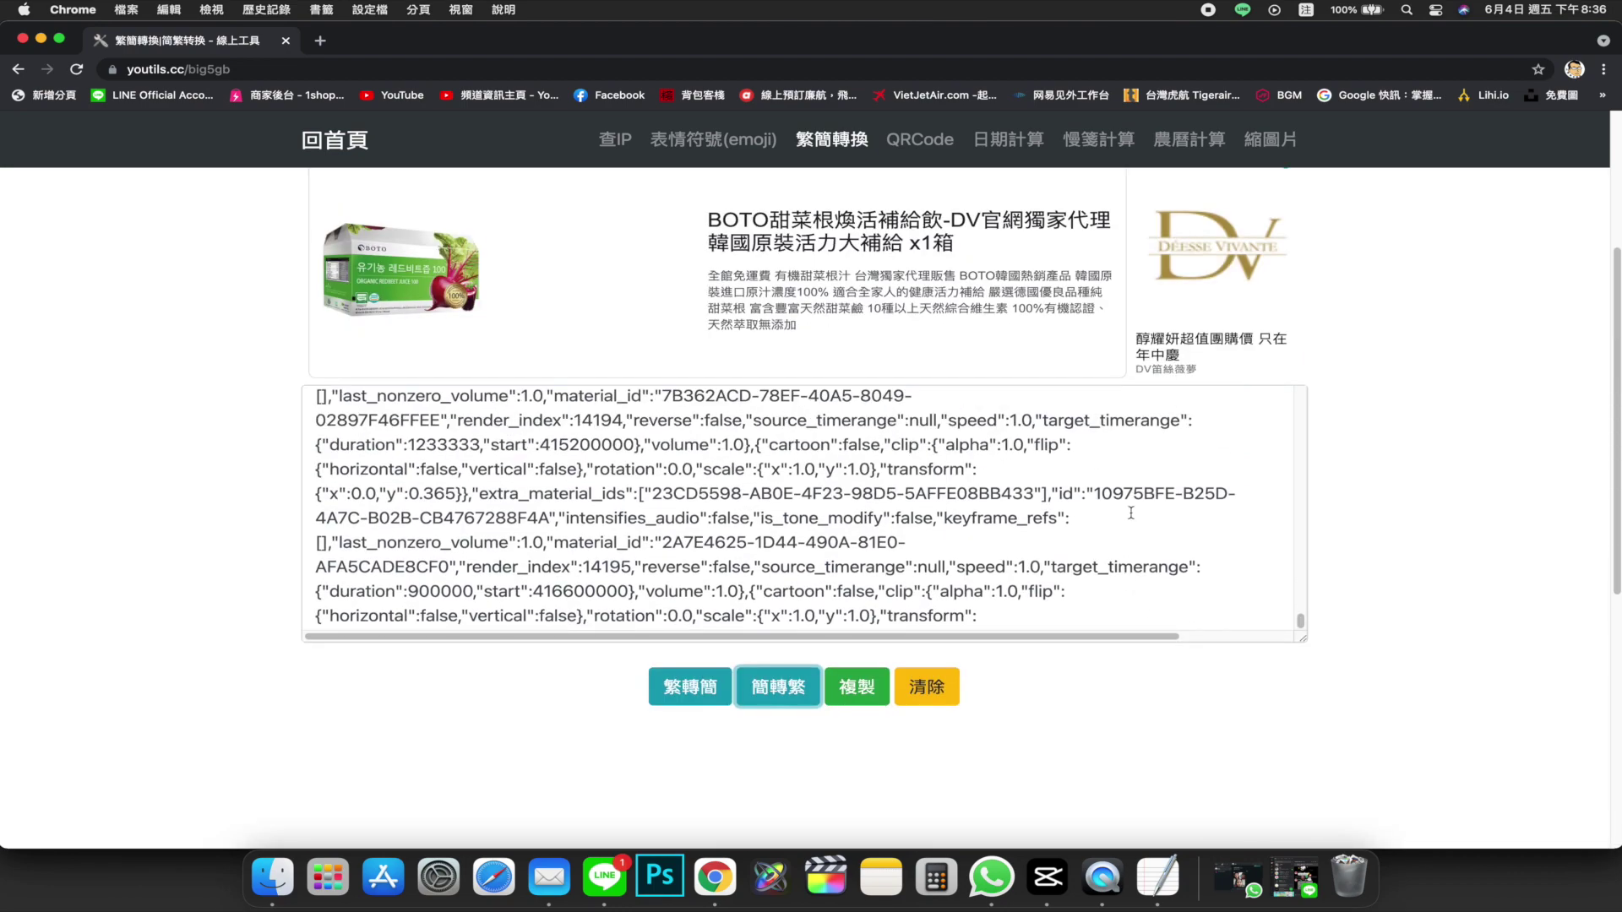
scroll(1092, 527, "up", 10)
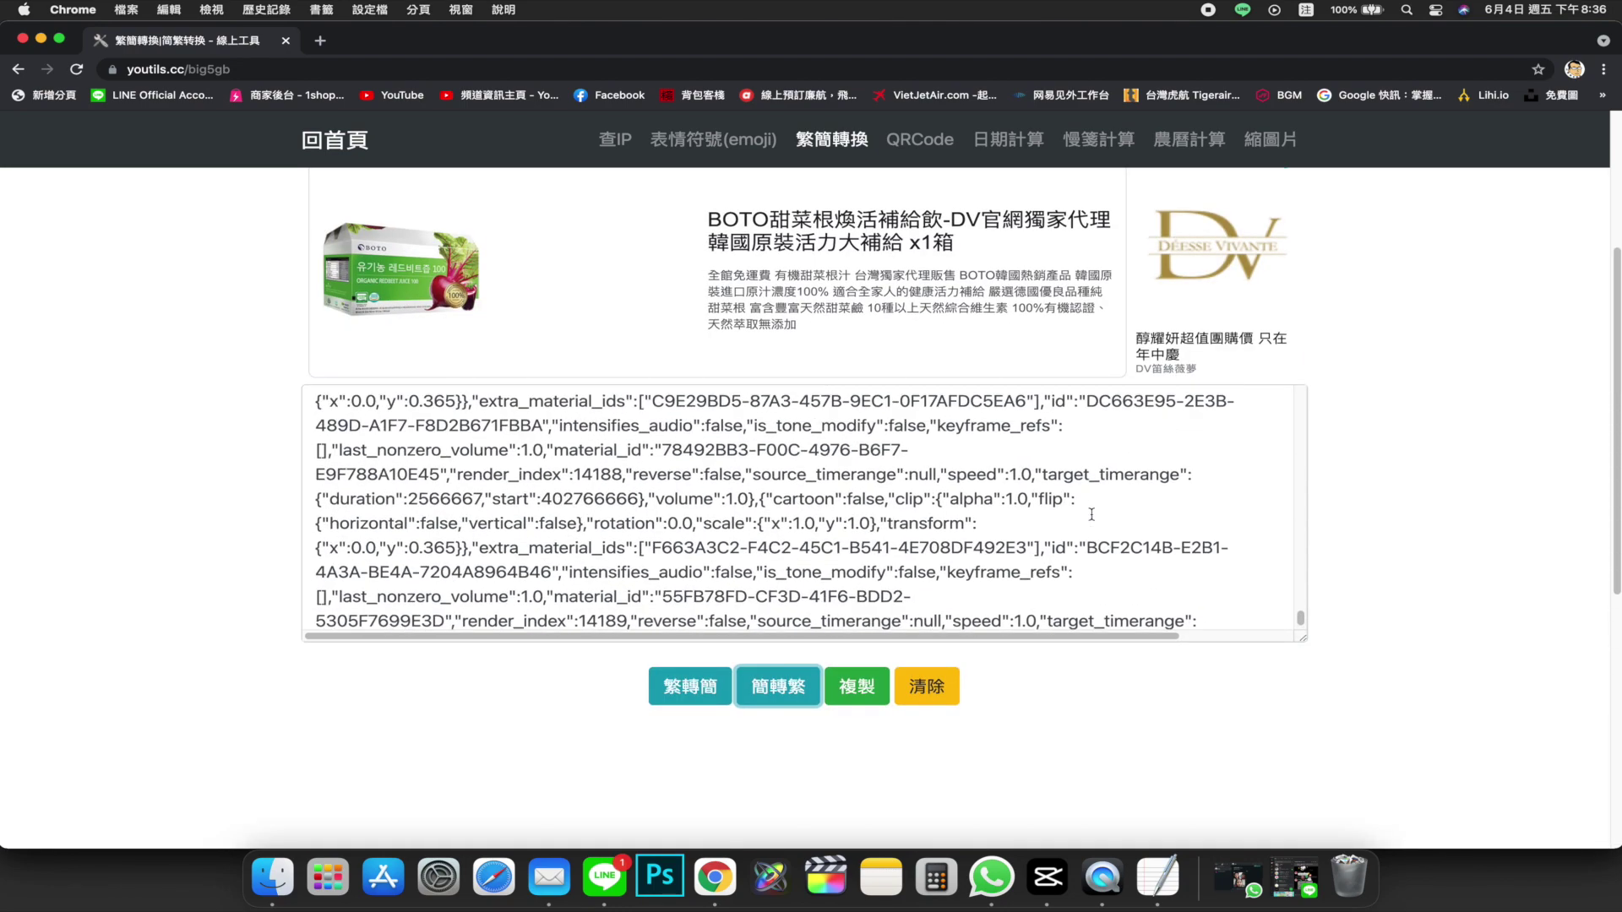
scroll(1090, 512, "up", 10)
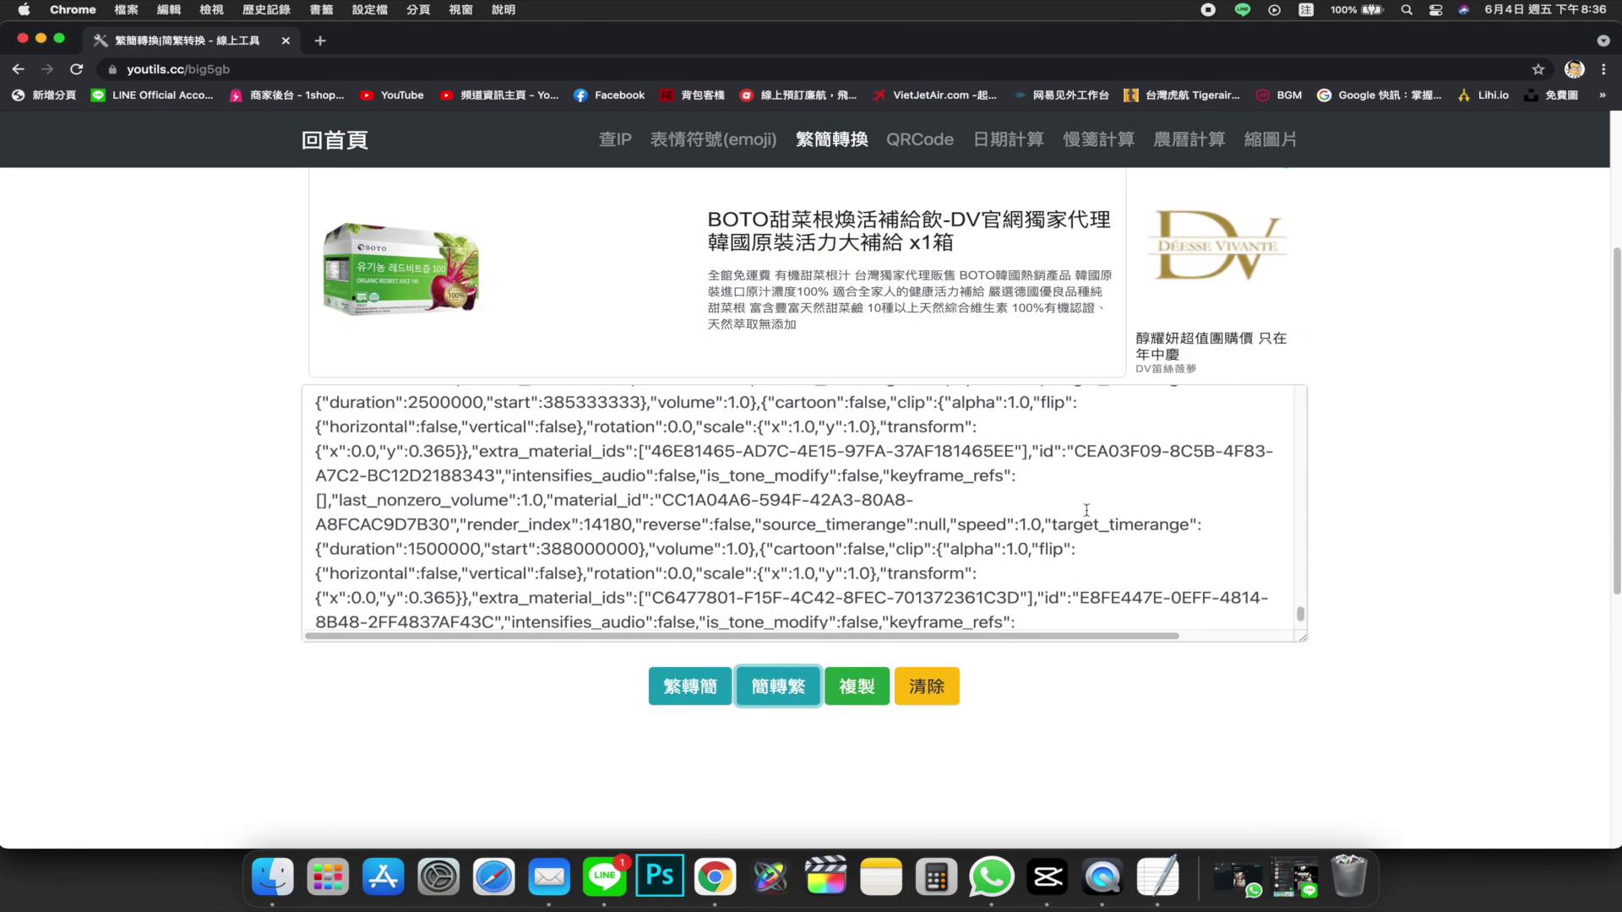
Copy the converted Traditional Chinese JSON and paste it into the emptied 输入 JSON box of the 剪映 - 字幕导出工具 page
scroll(1086, 510, "up", 4)
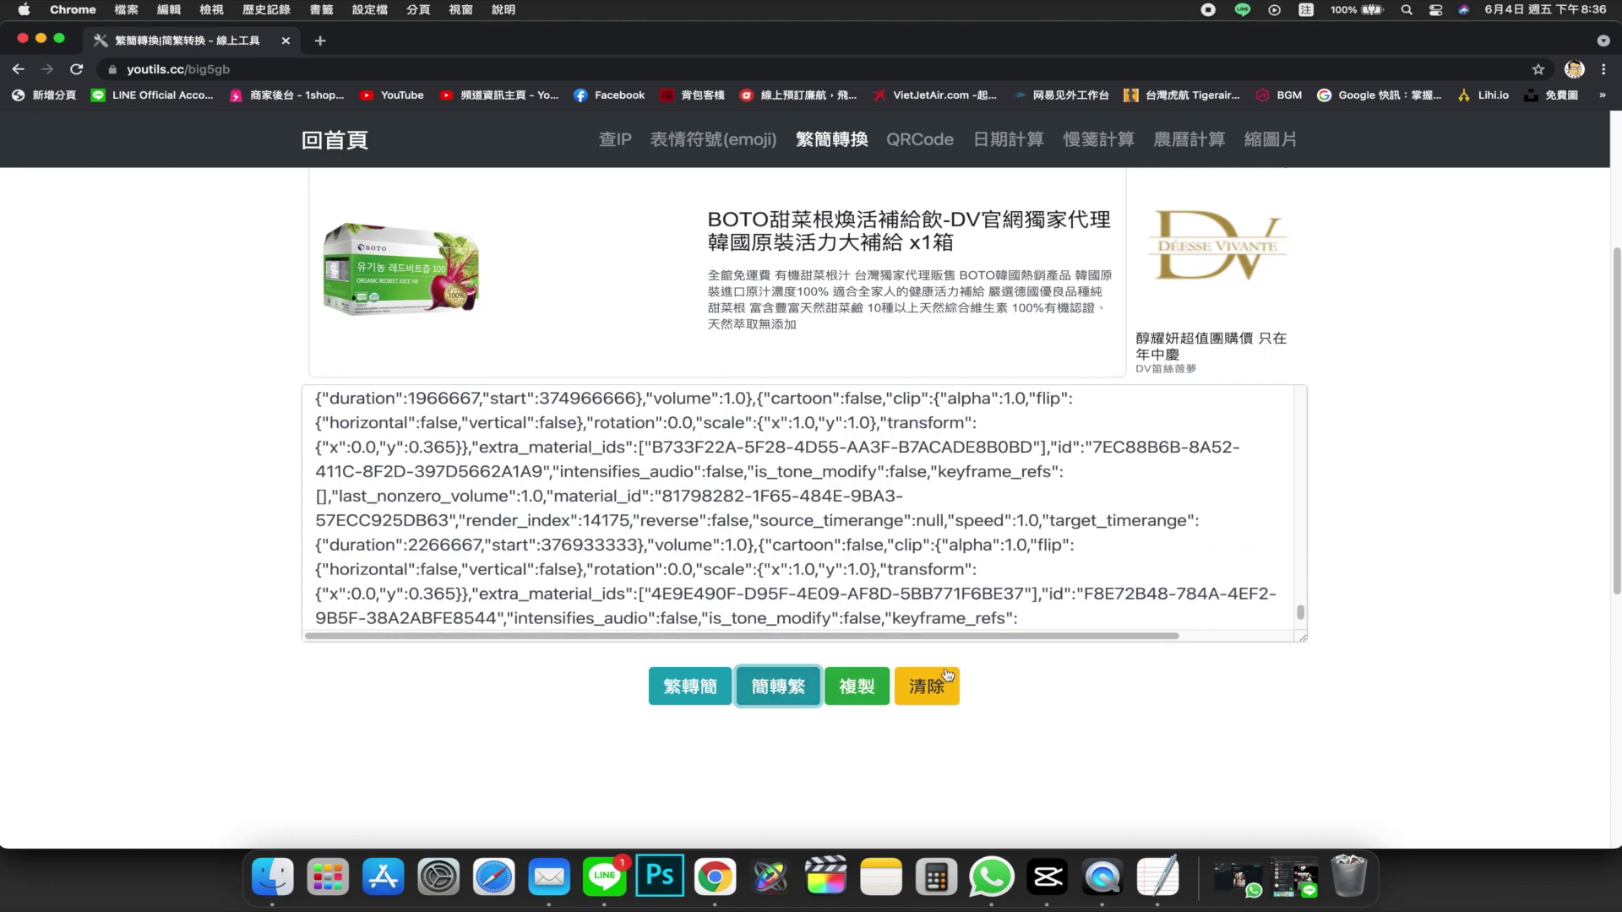
left_click(872, 696)
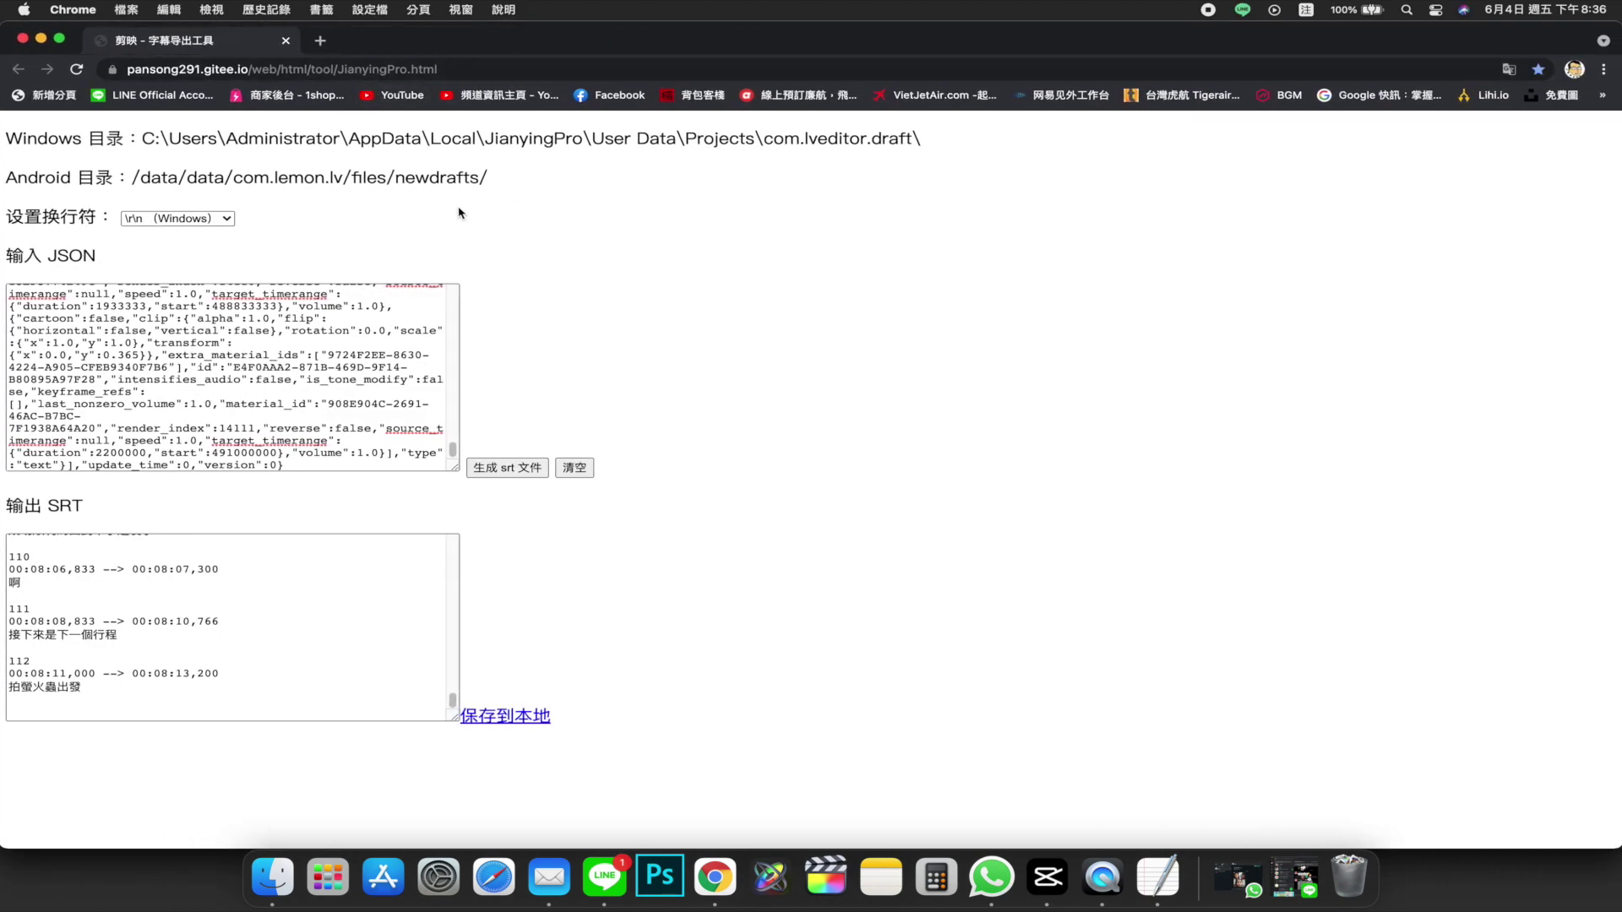
left_click(575, 467)
left_click(129, 353)
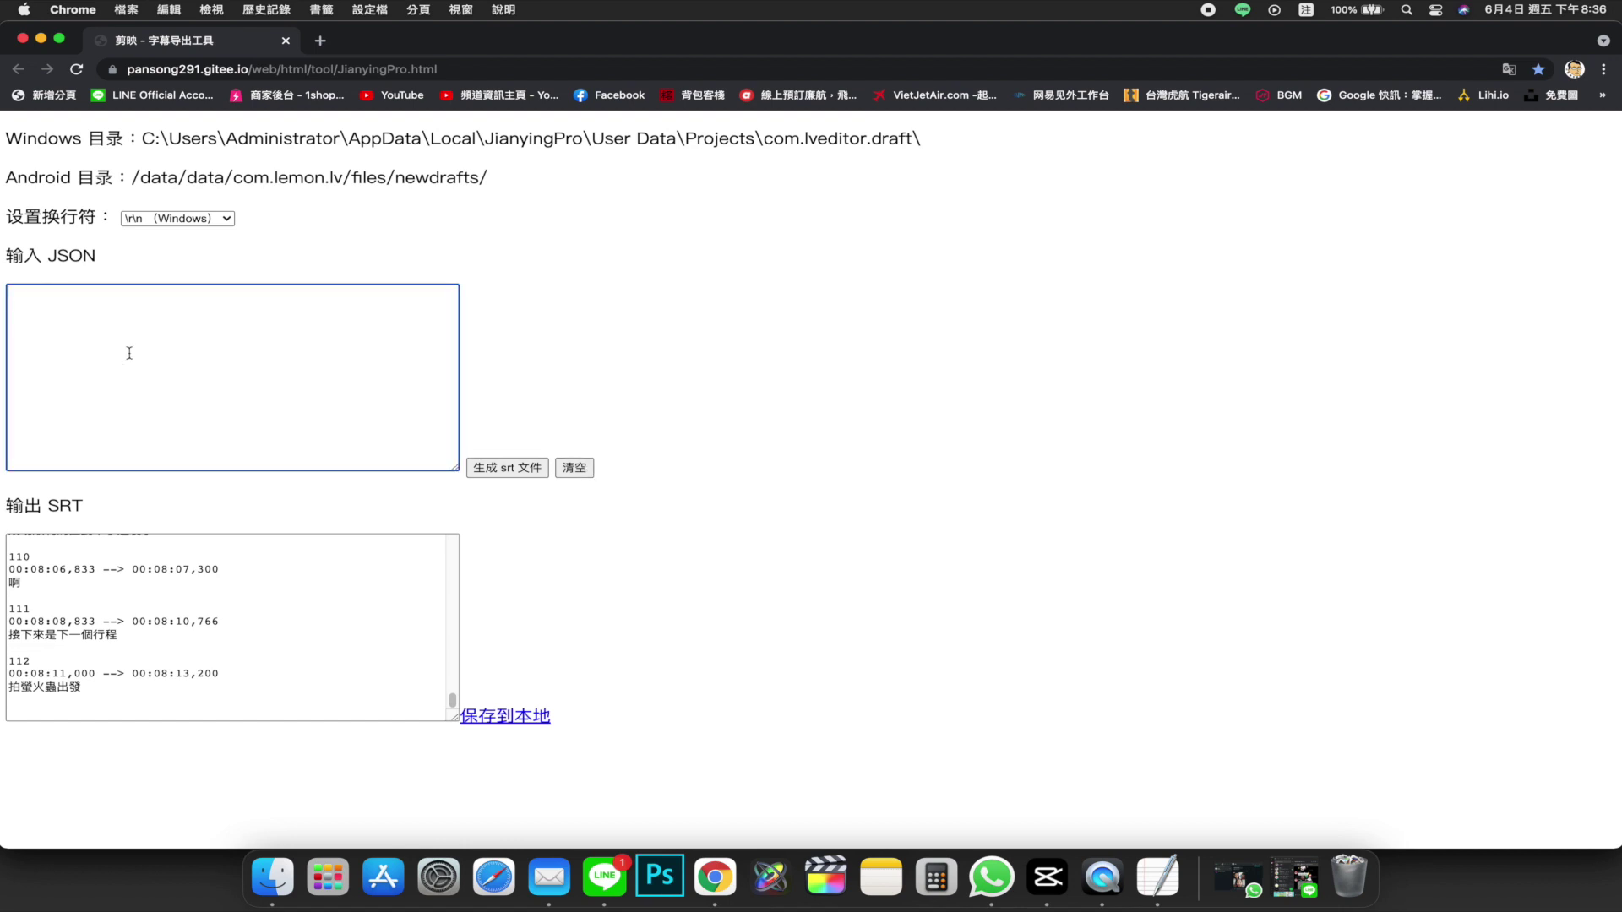
key("super+v")
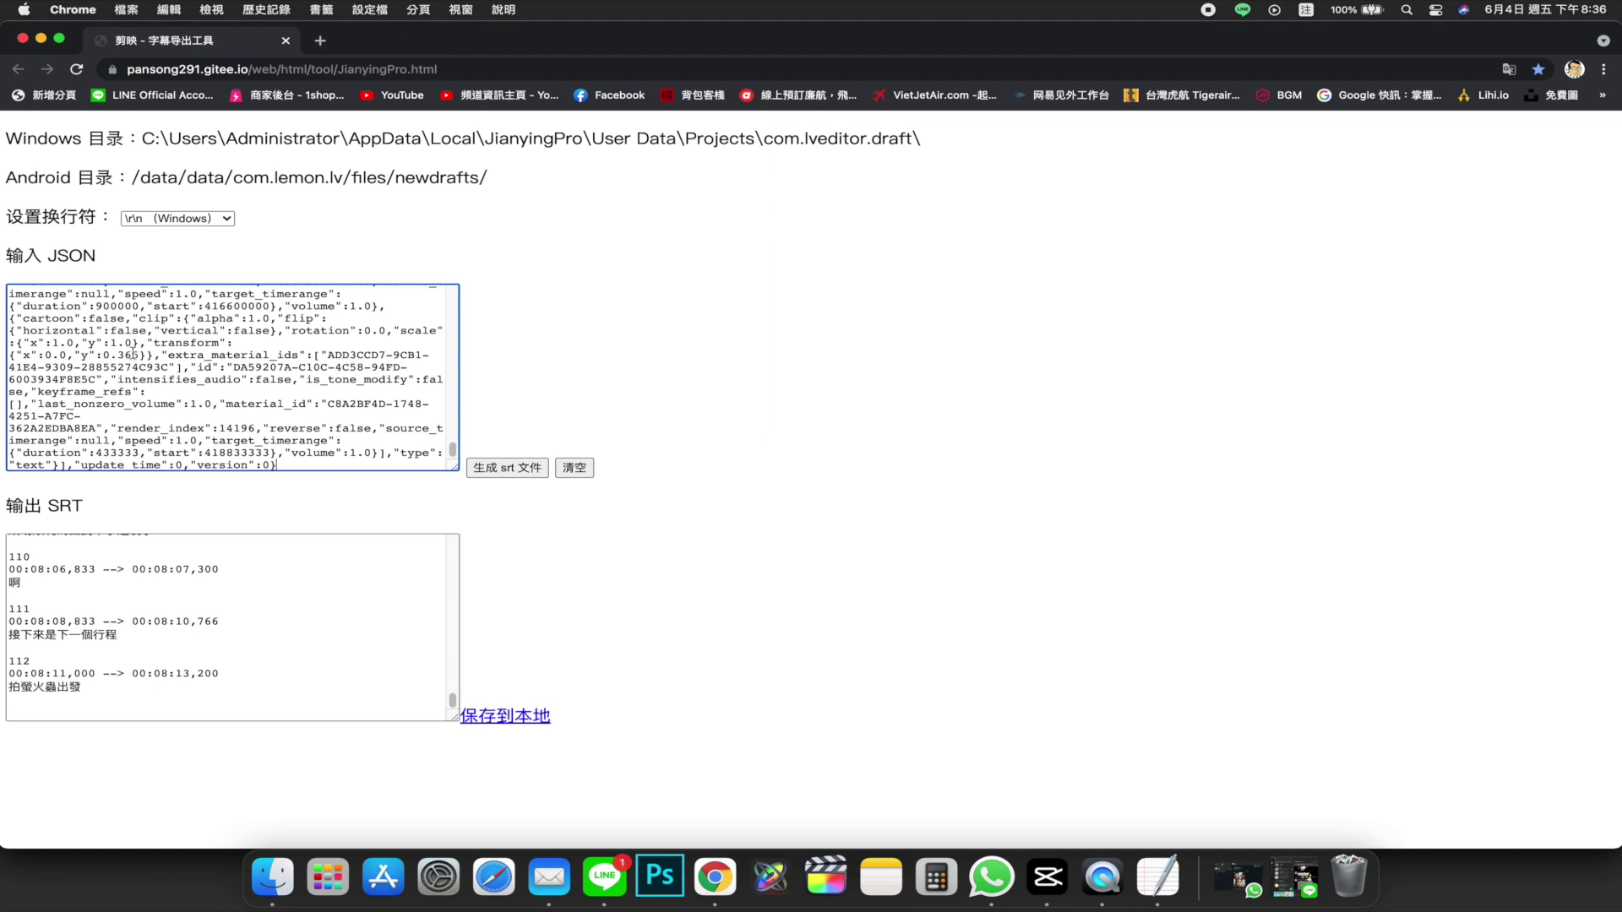
Generate the SRT from the pasted JSON and look through the subtitle lines in the 输出 SRT box
left_click(517, 471)
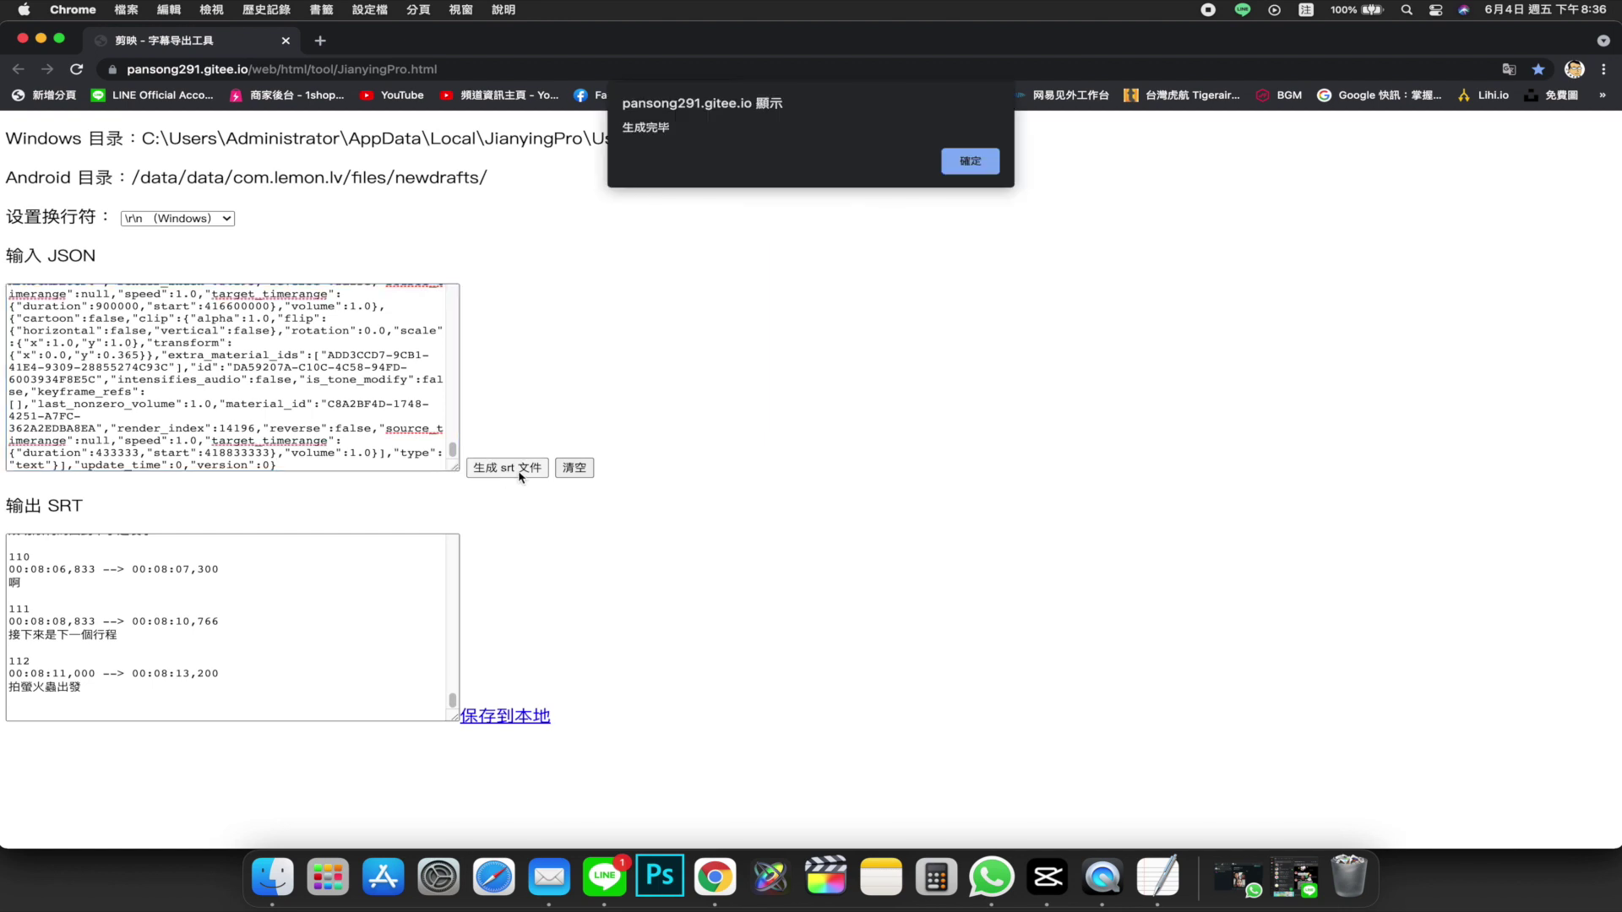
left_click(969, 163)
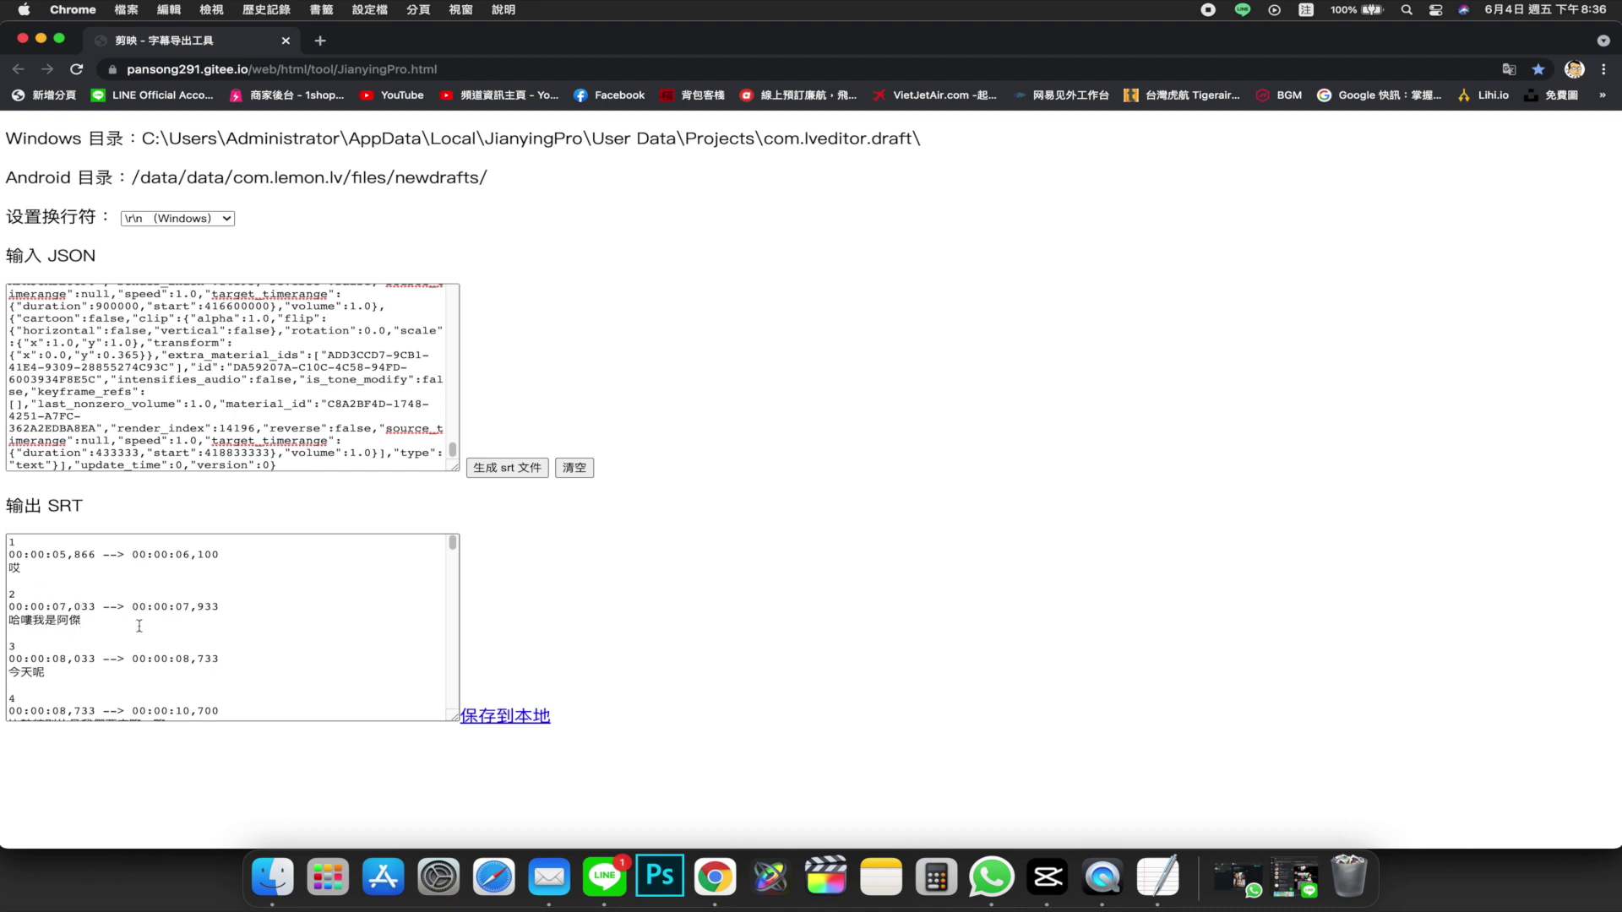
scroll(237, 648, "down", 20)
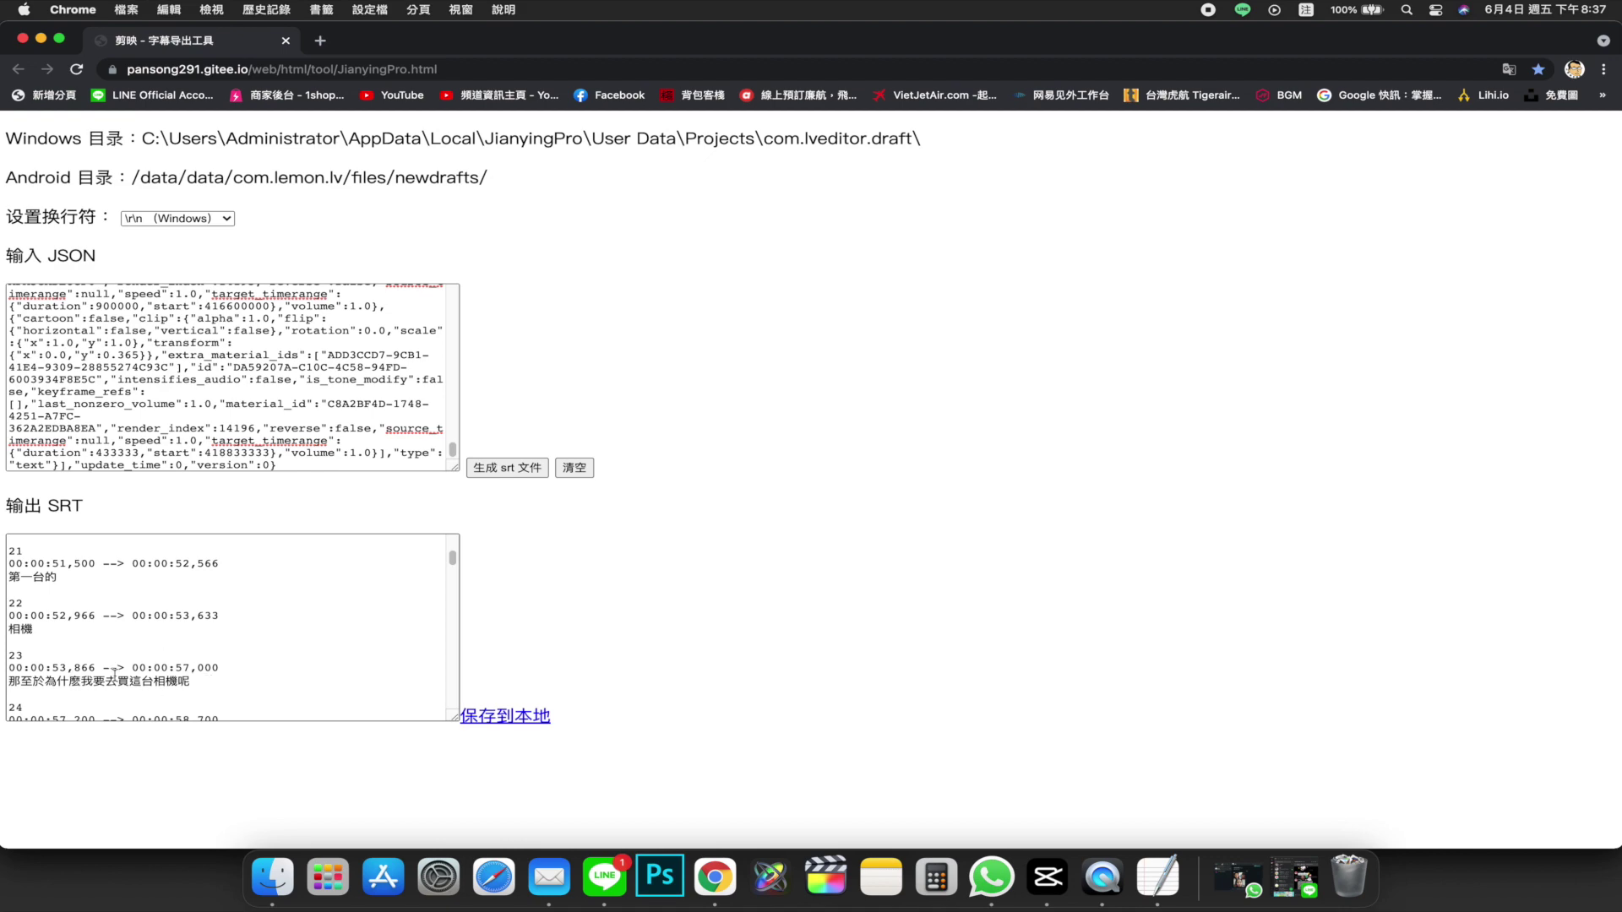
Save the generated subtitles locally in the home folder as an SRT file named "1 2 3"
left_click(525, 720)
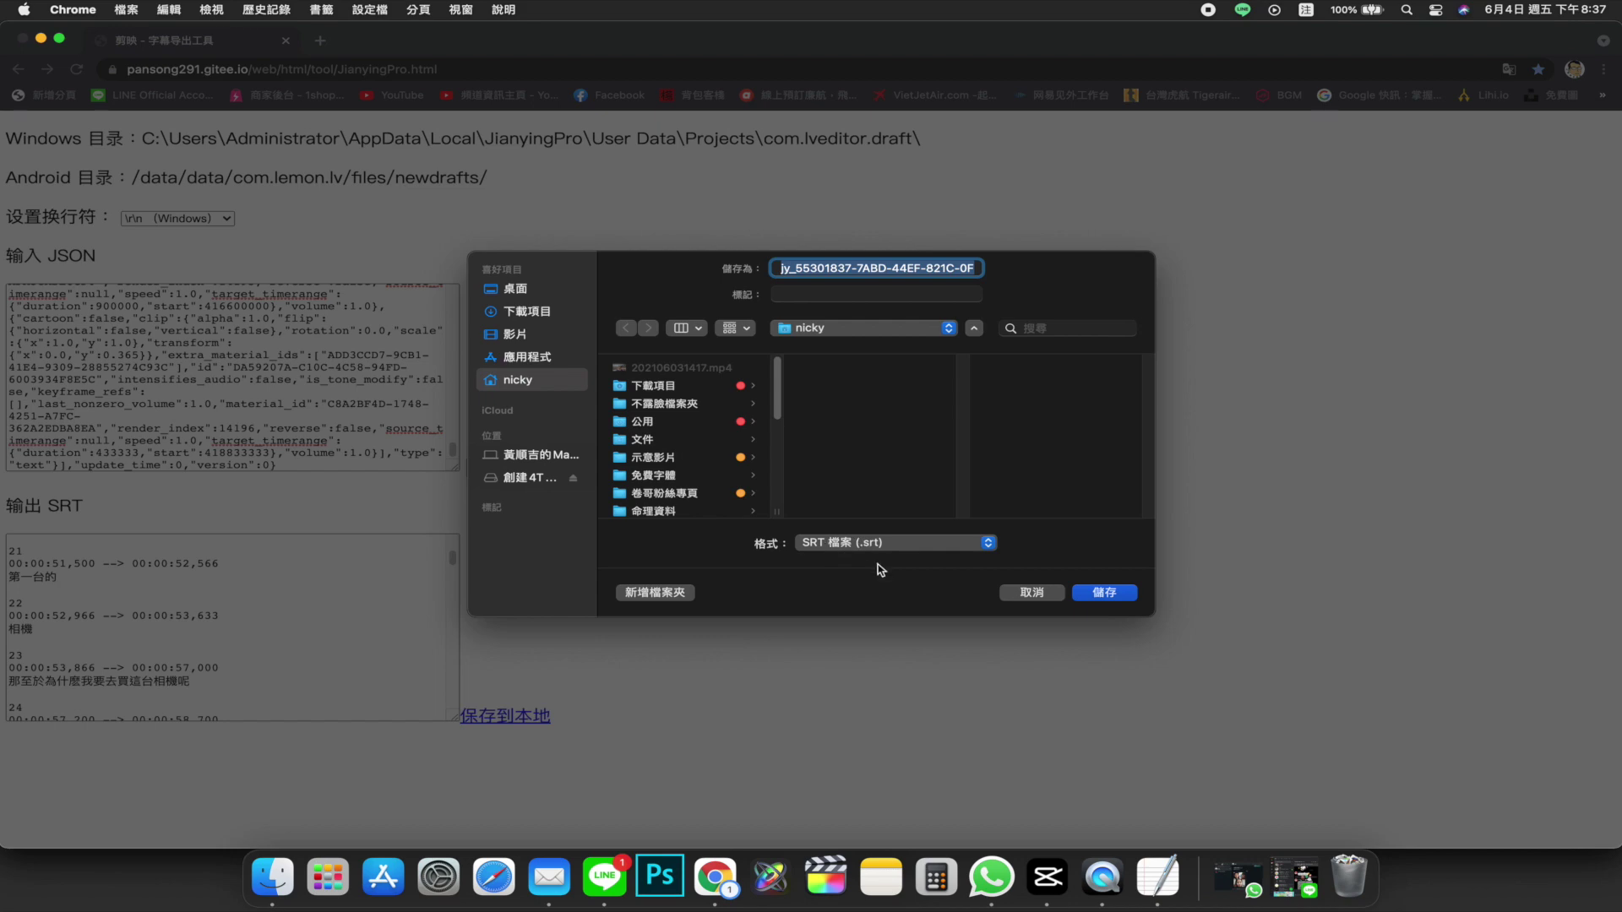
type("ㄑ")
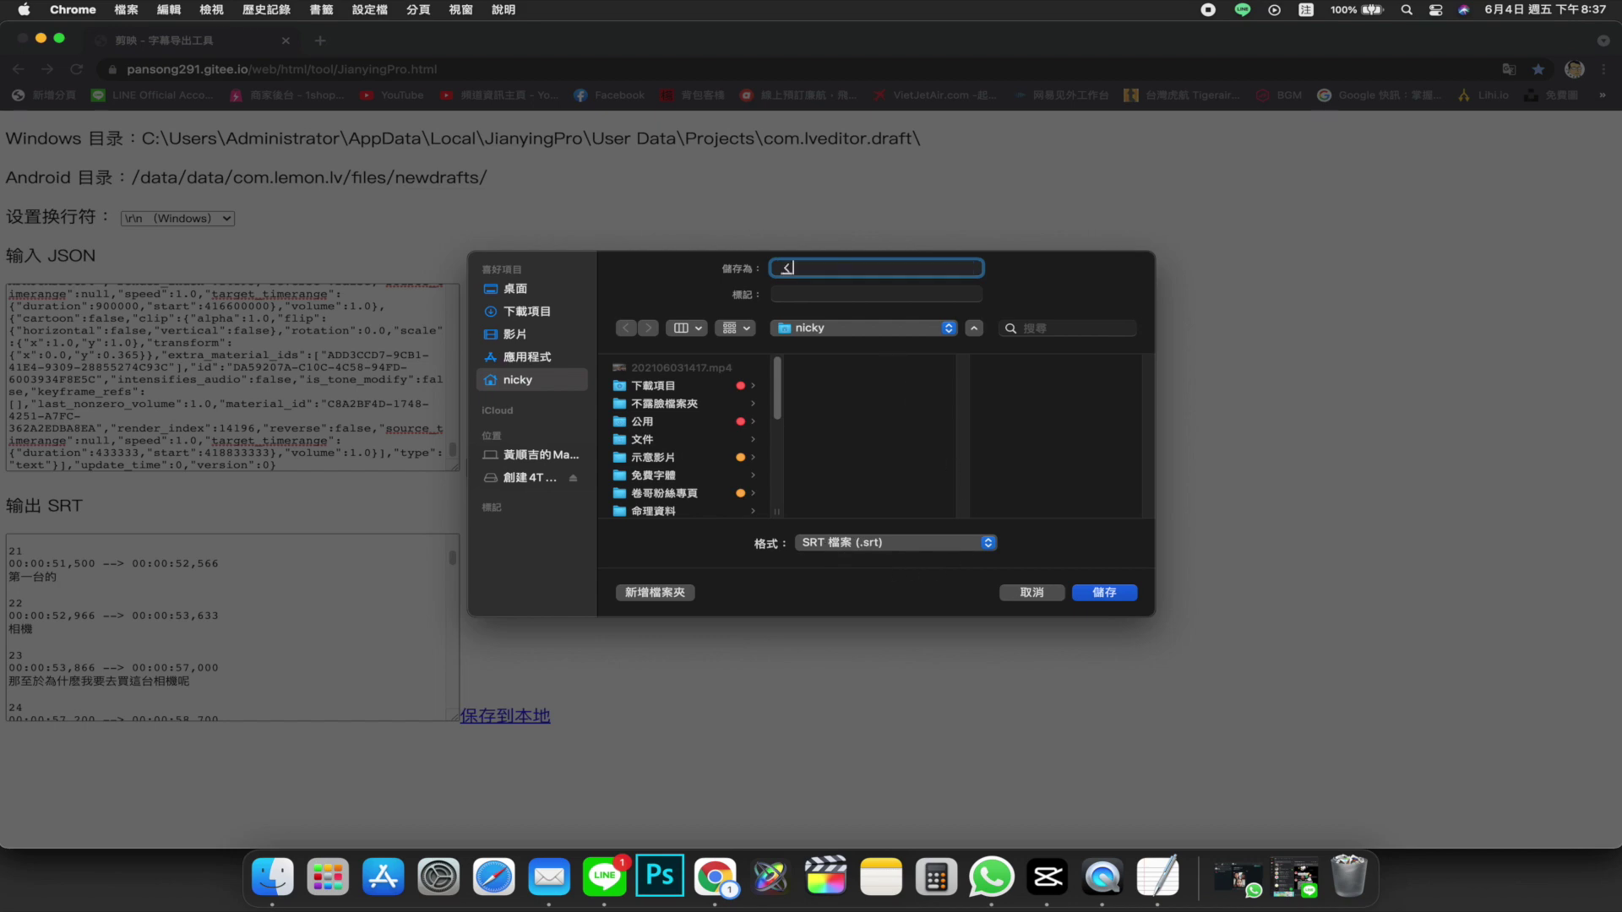
key("BackSpace")
type("1 2 3")
key("Return")
key("Return")
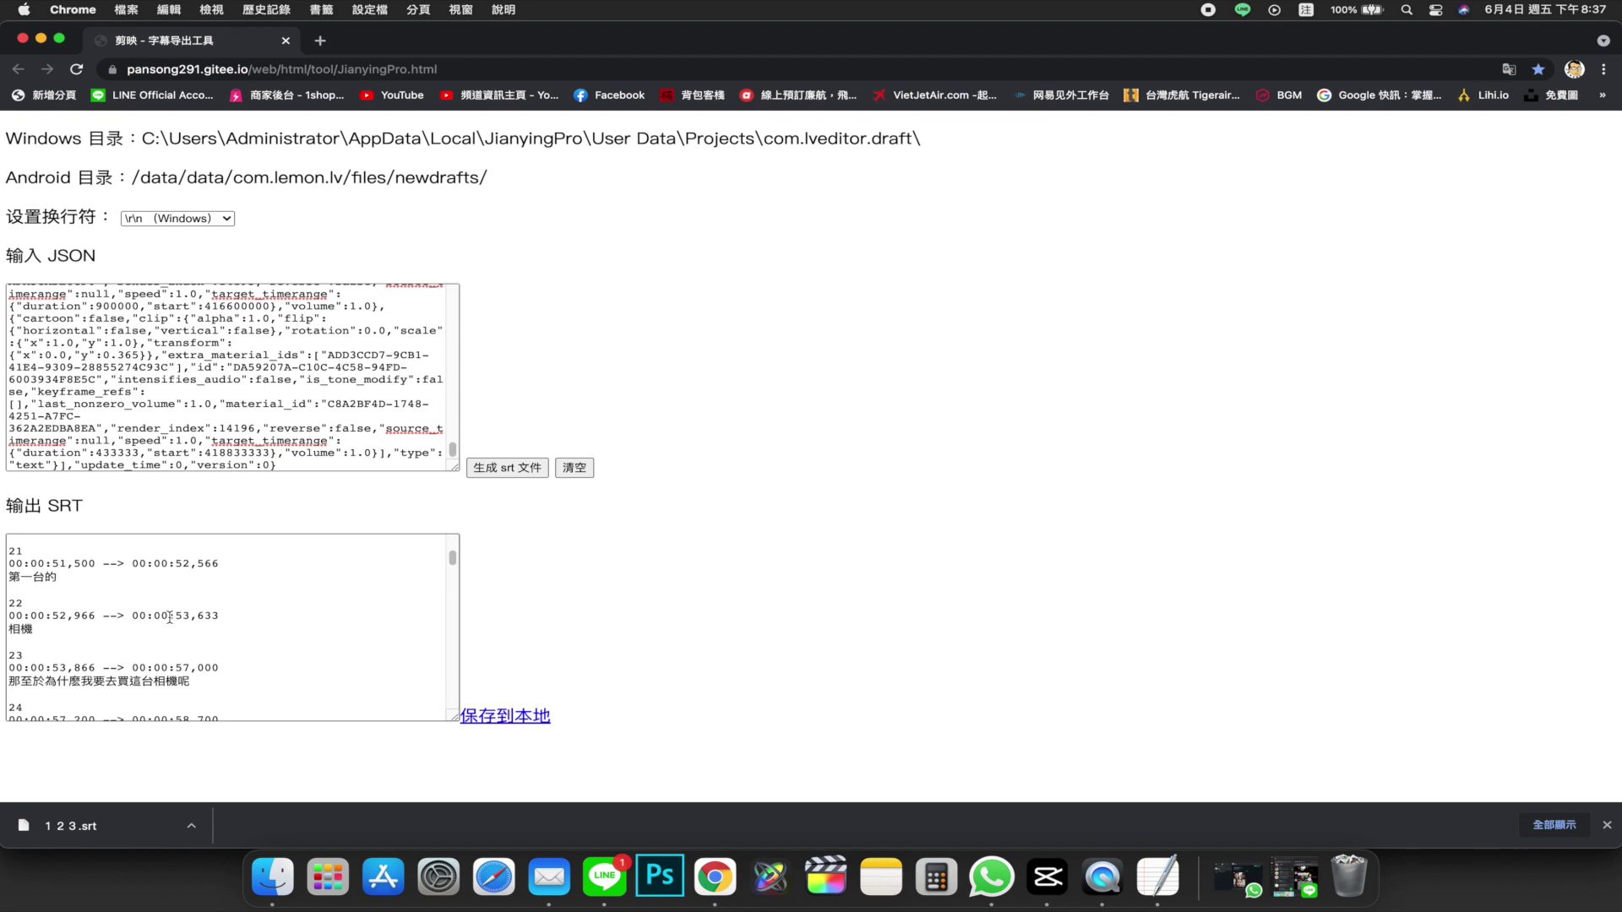
Minimize Chrome, close the draft_info.json window and locate 1 2 3.srt in the home folder in Finder
left_click(44, 40)
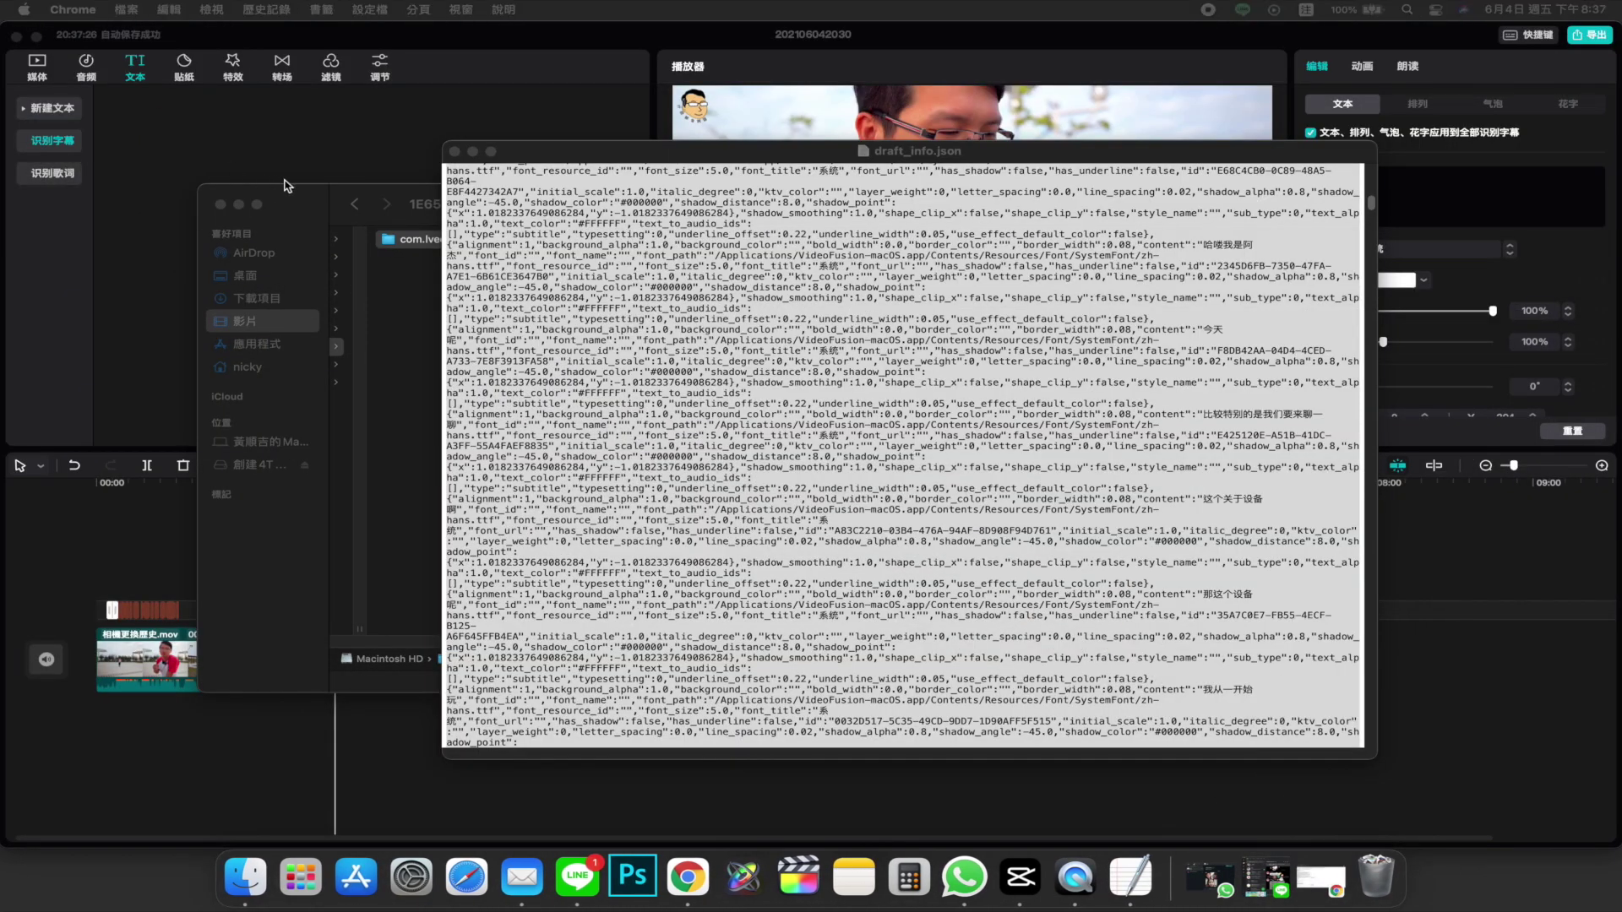
left_click(454, 152)
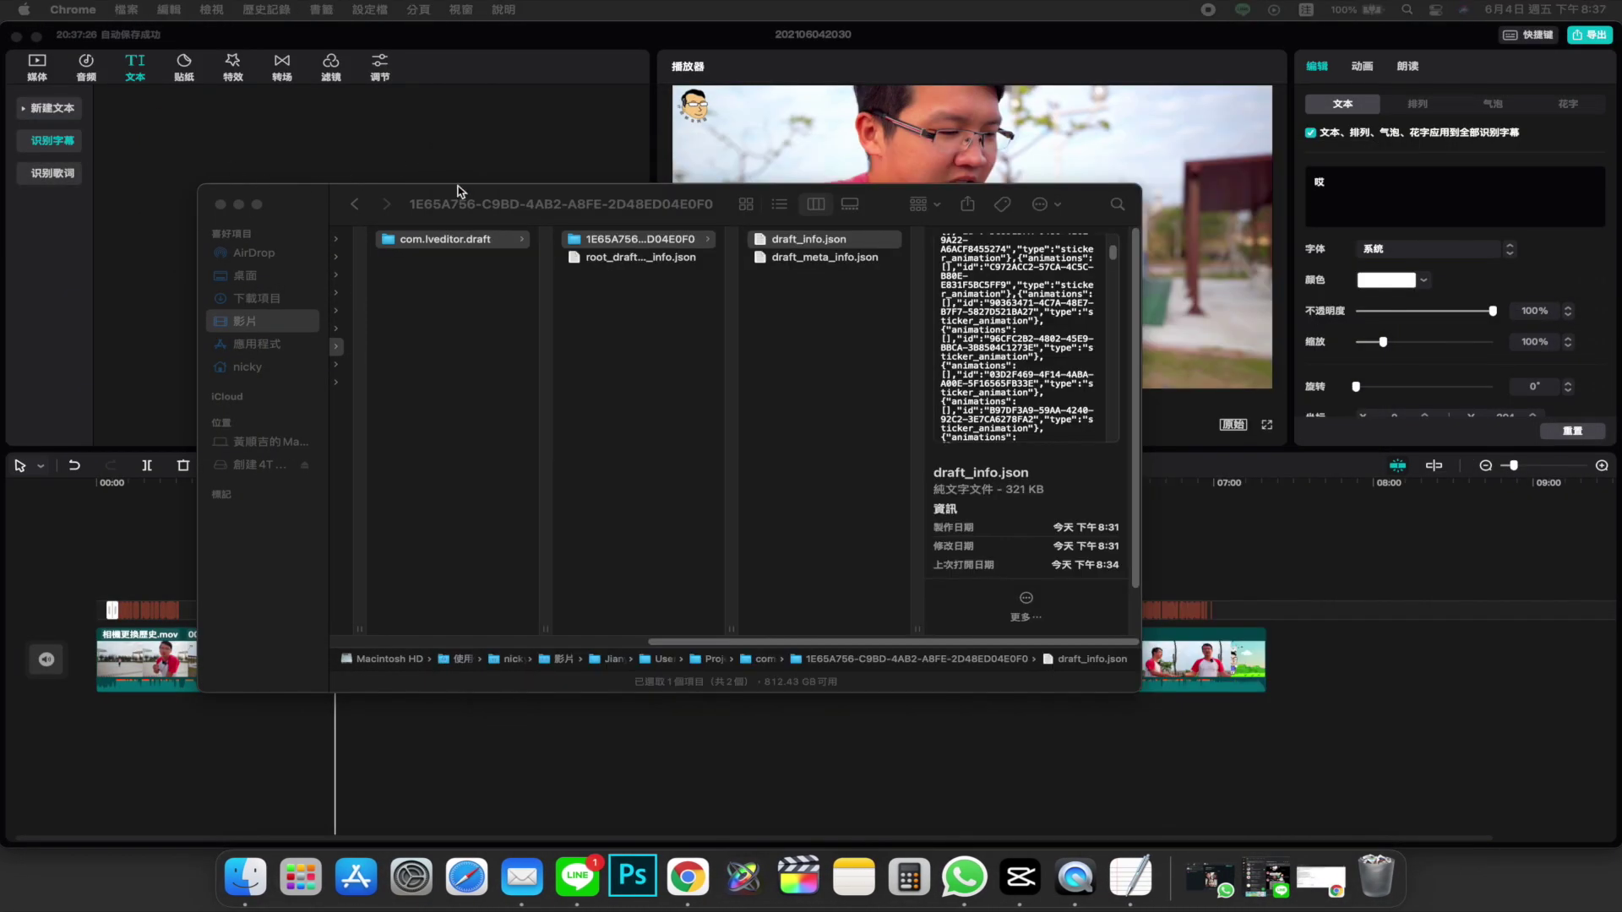
left_click(272, 369)
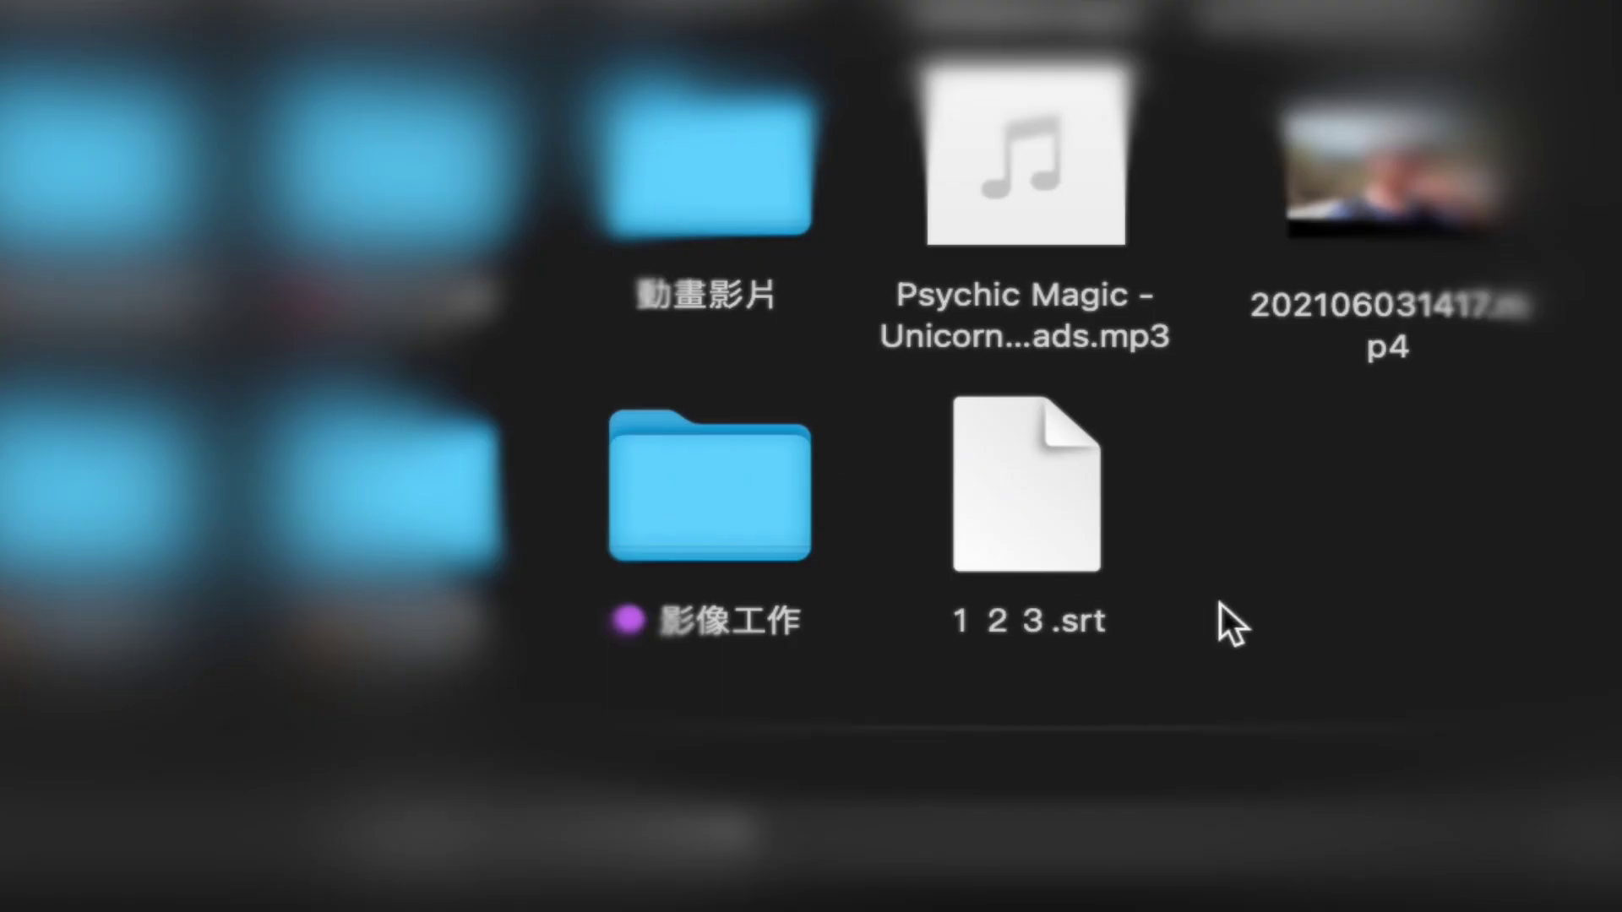
left_click(1004, 508)
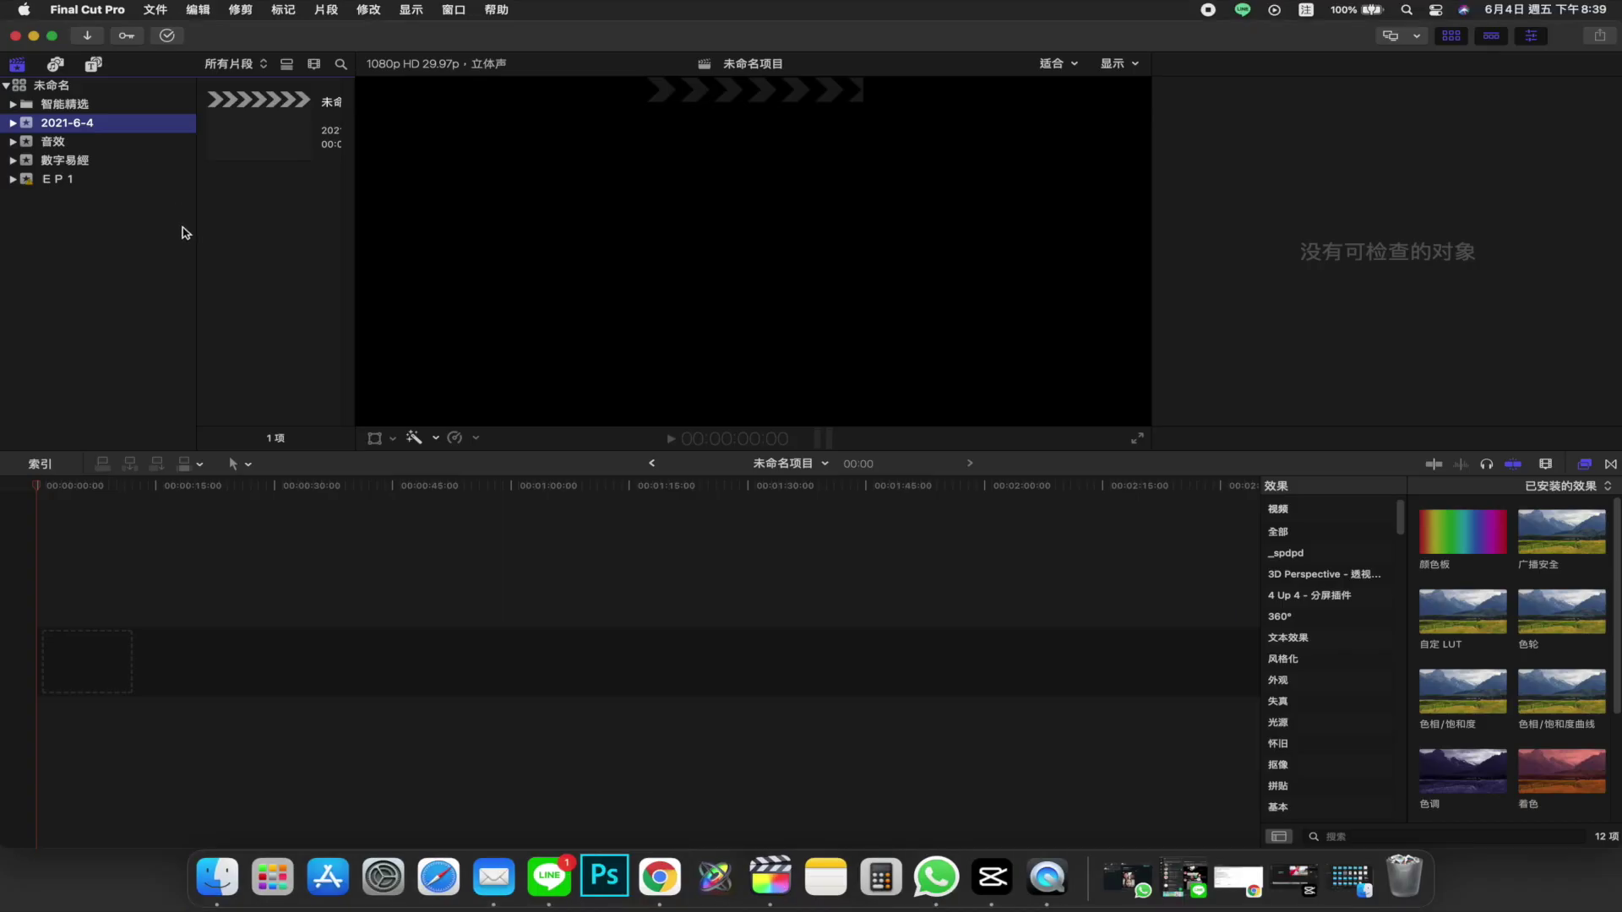
Add the 相機更換歷史 video to the 未命名项目 timeline in Final Cut Pro and preview its opening seconds
left_click(291, 137)
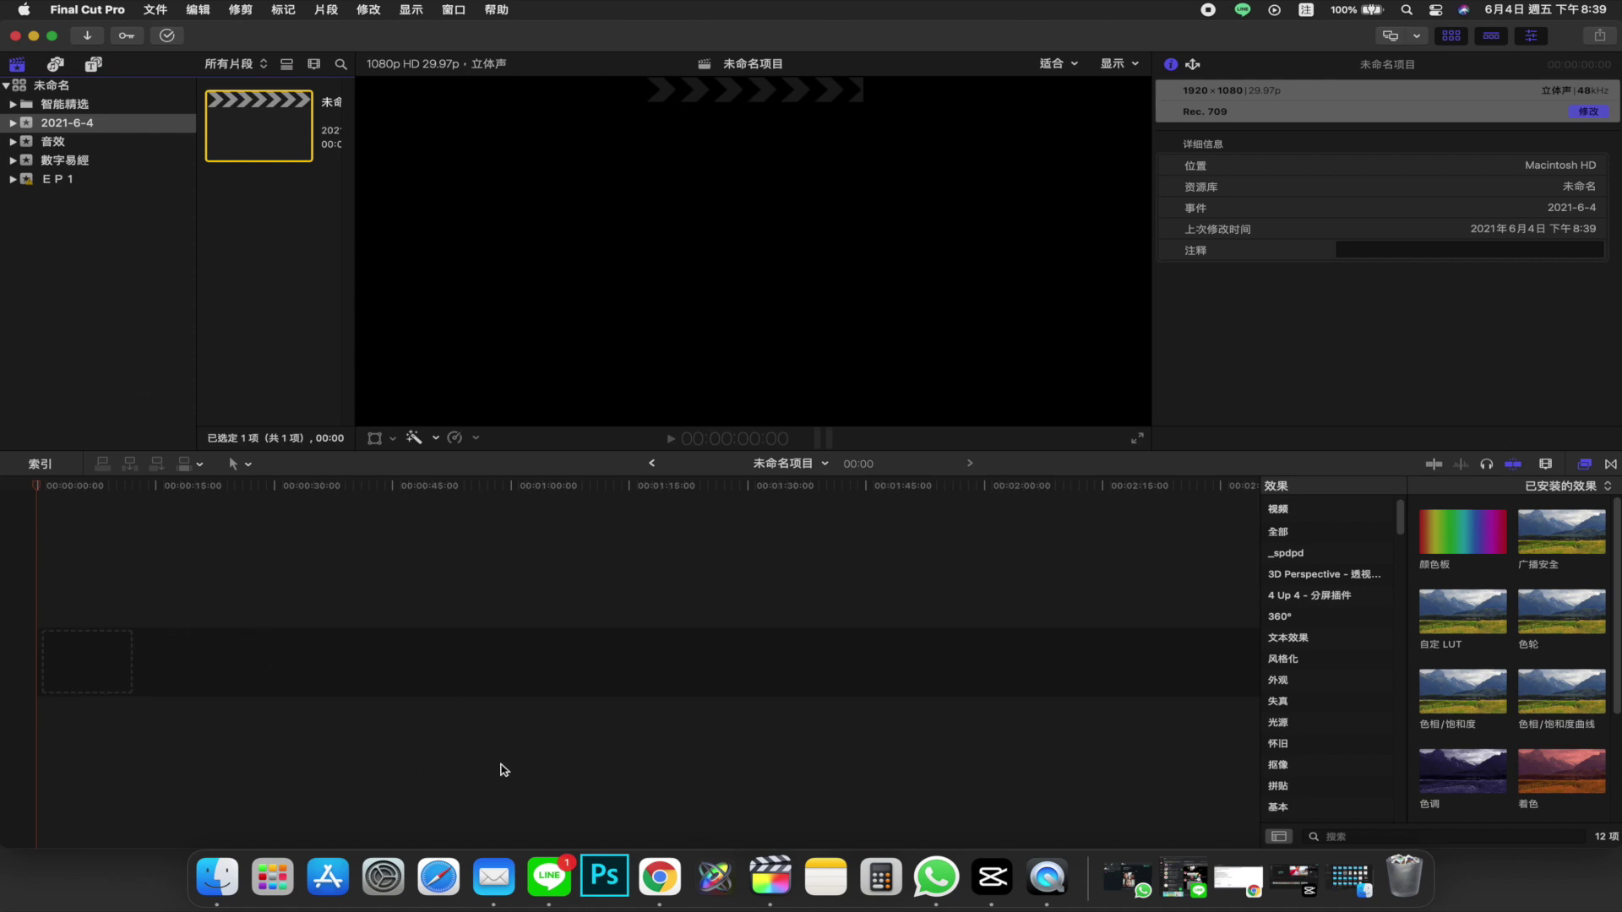
left_click_drag(344, 543, 384, 668)
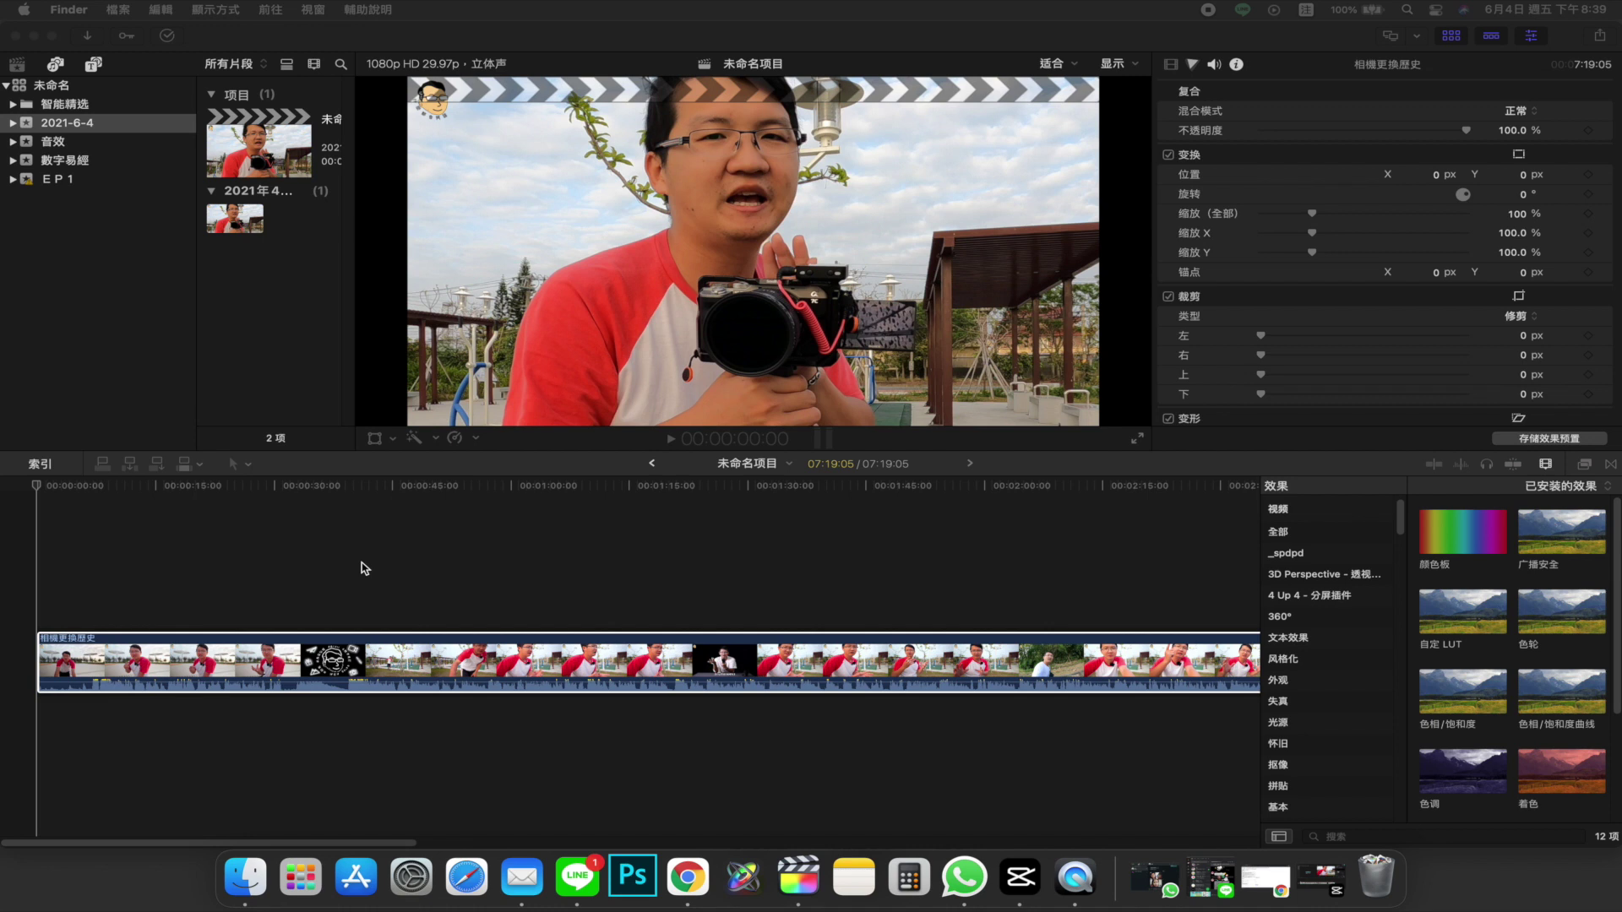
left_click(68, 490)
left_click_drag(37, 492, 93, 521)
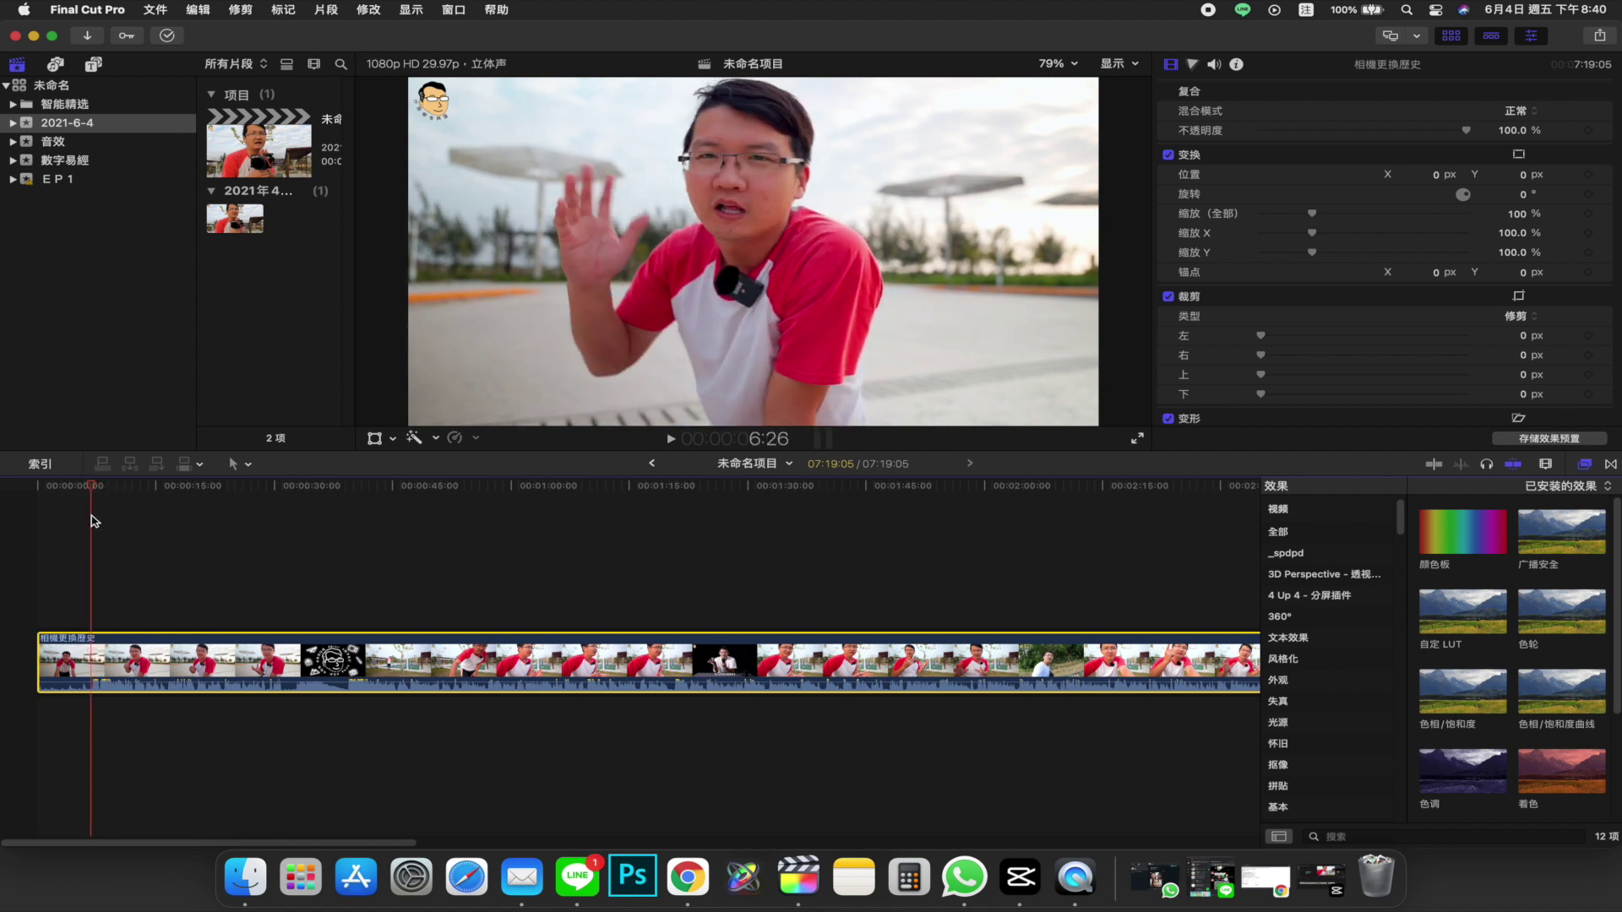
key("space")
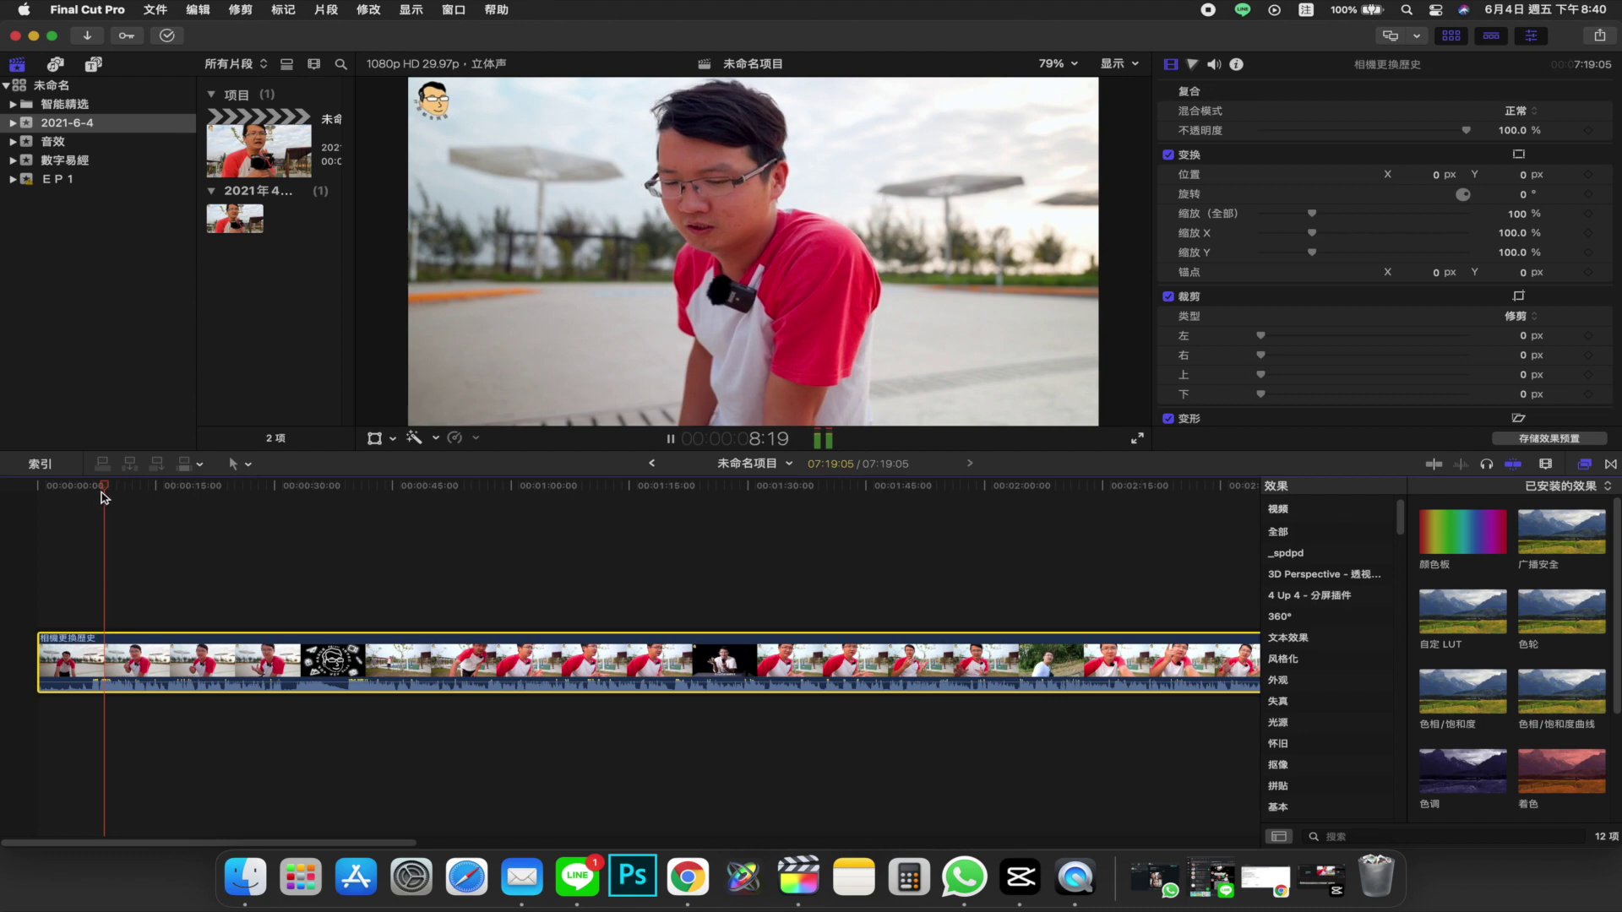
left_click_drag(102, 495, 37, 494)
Add a 自定 title above the start of the video clip and move its text to the lower centre of the frame
left_click(93, 64)
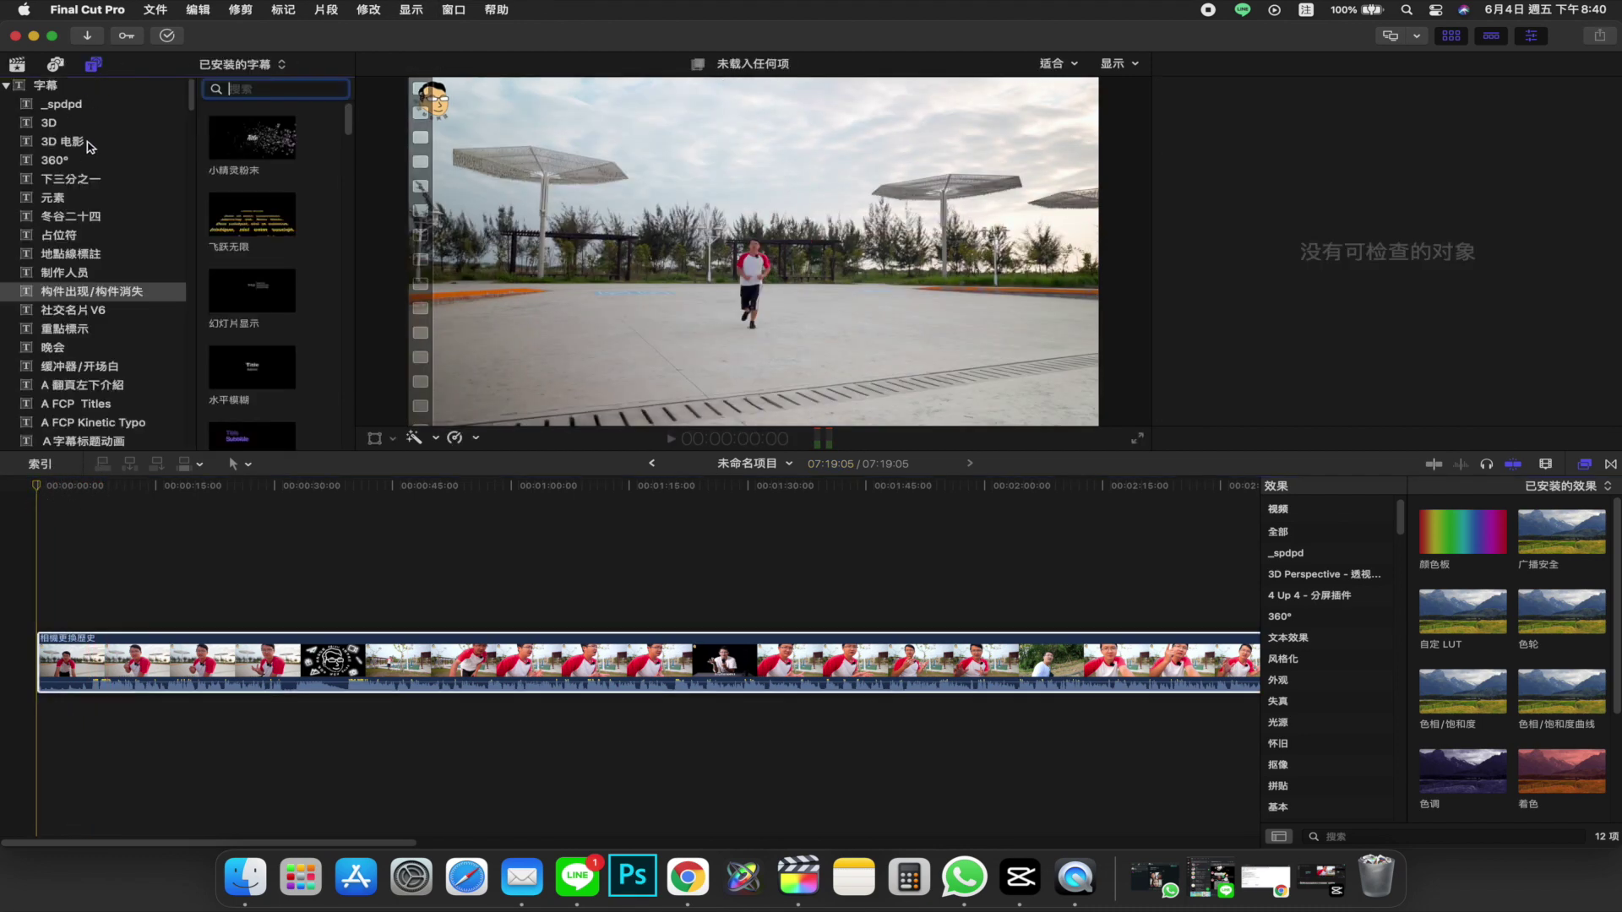
scroll(252, 338, "down", 5)
left_click_drag(251, 375, 129, 617)
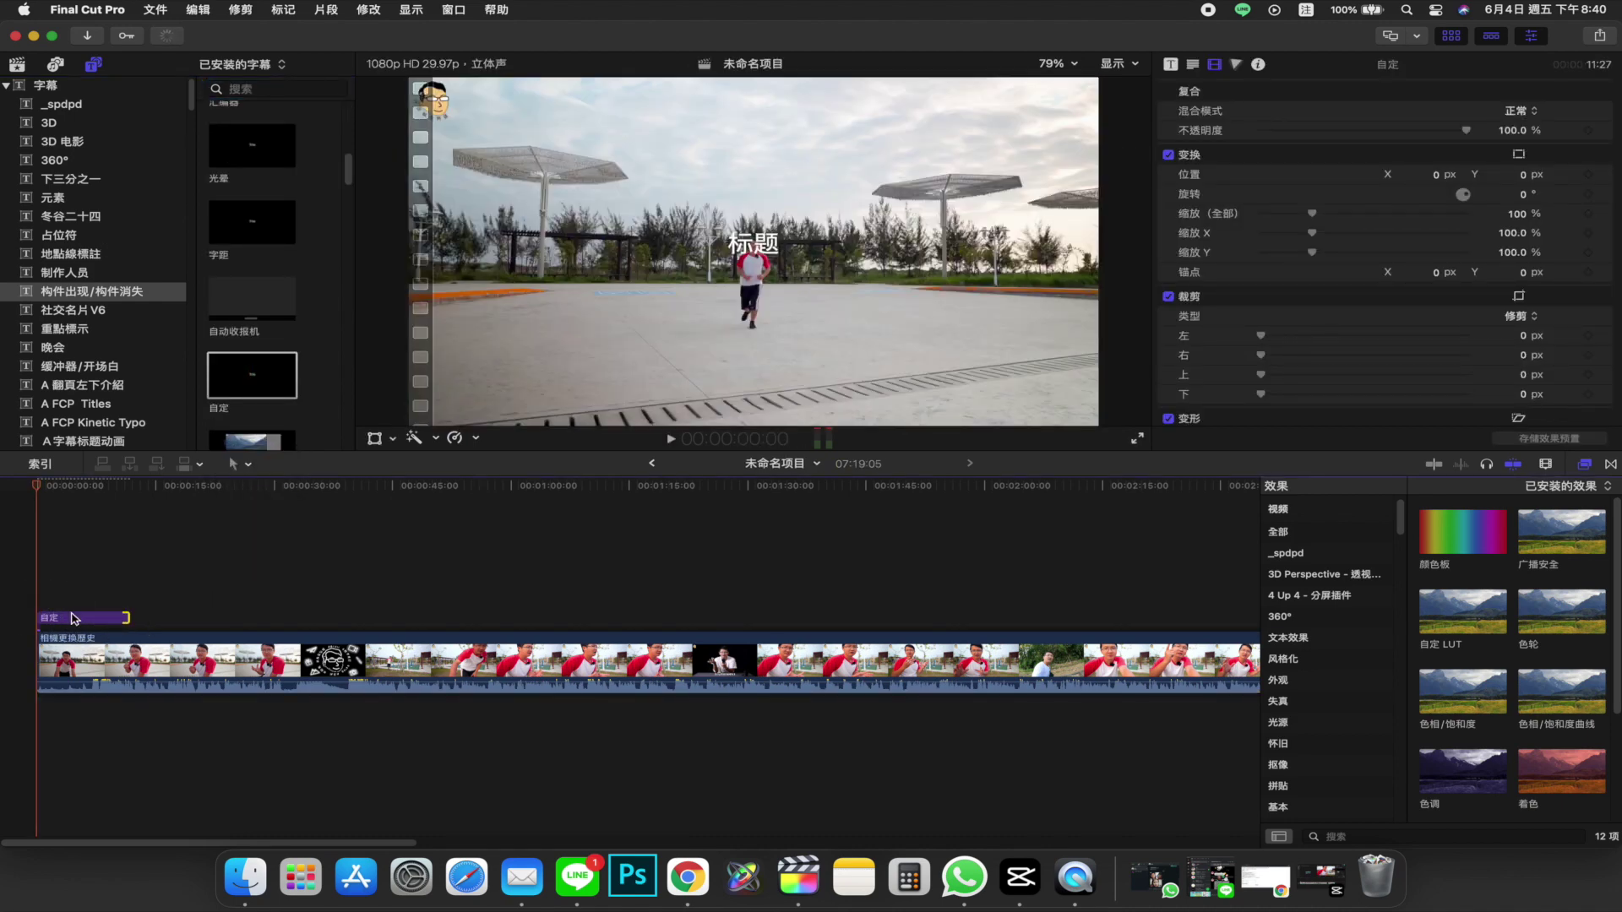
left_click_drag(756, 256, 752, 389)
Apply the saved 字幕格式 text style preset to the 自定 title
left_click(1192, 64)
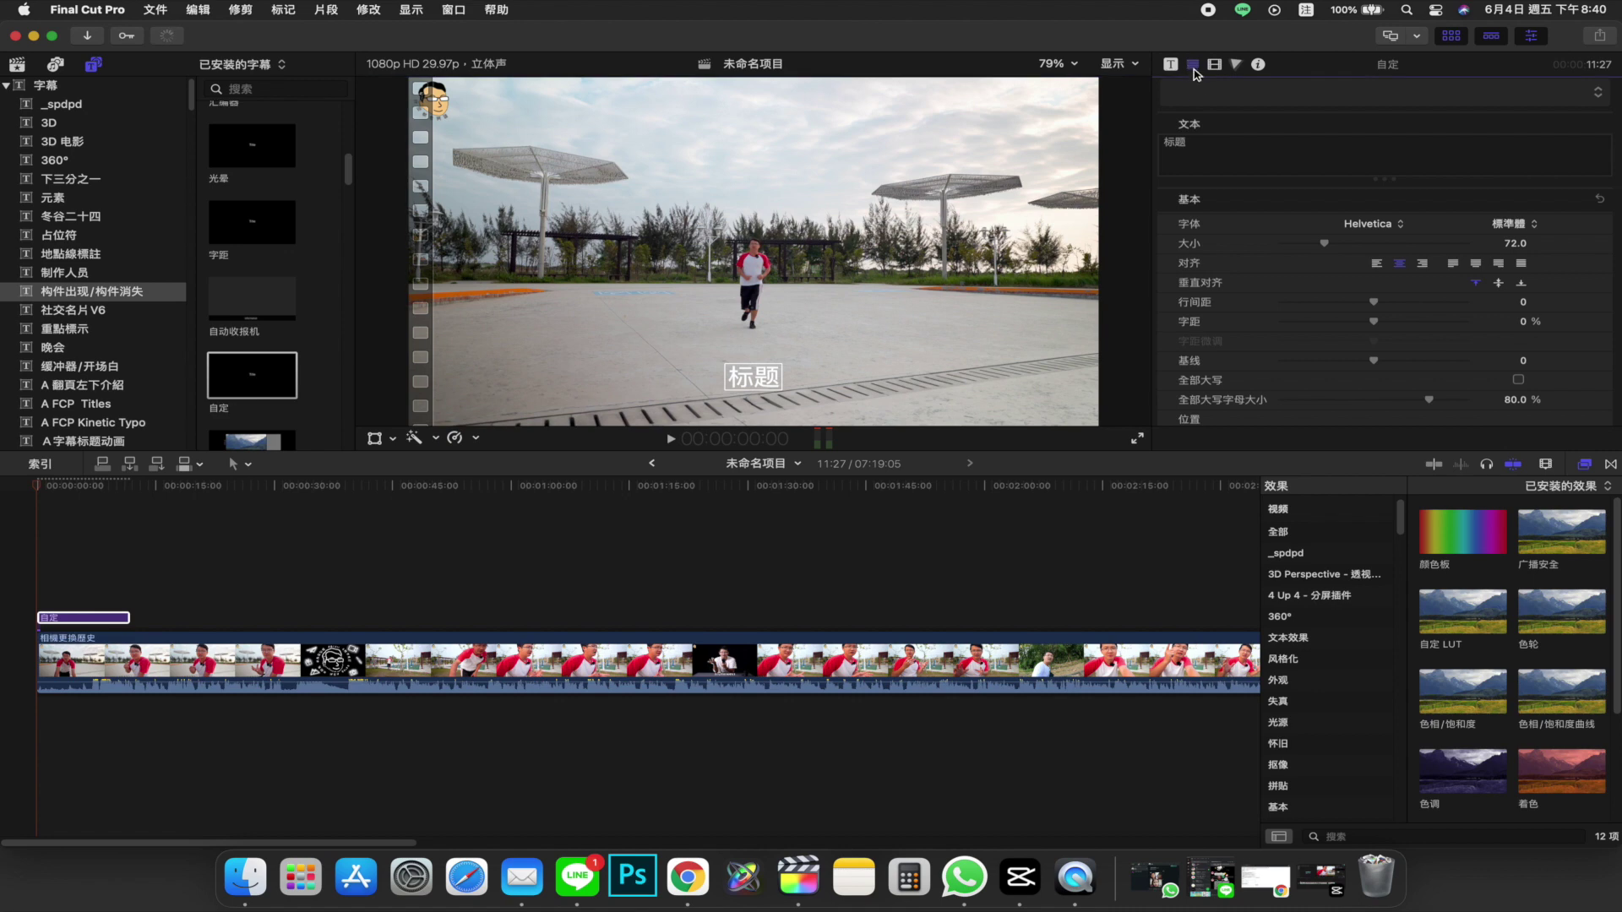
left_click(1199, 91)
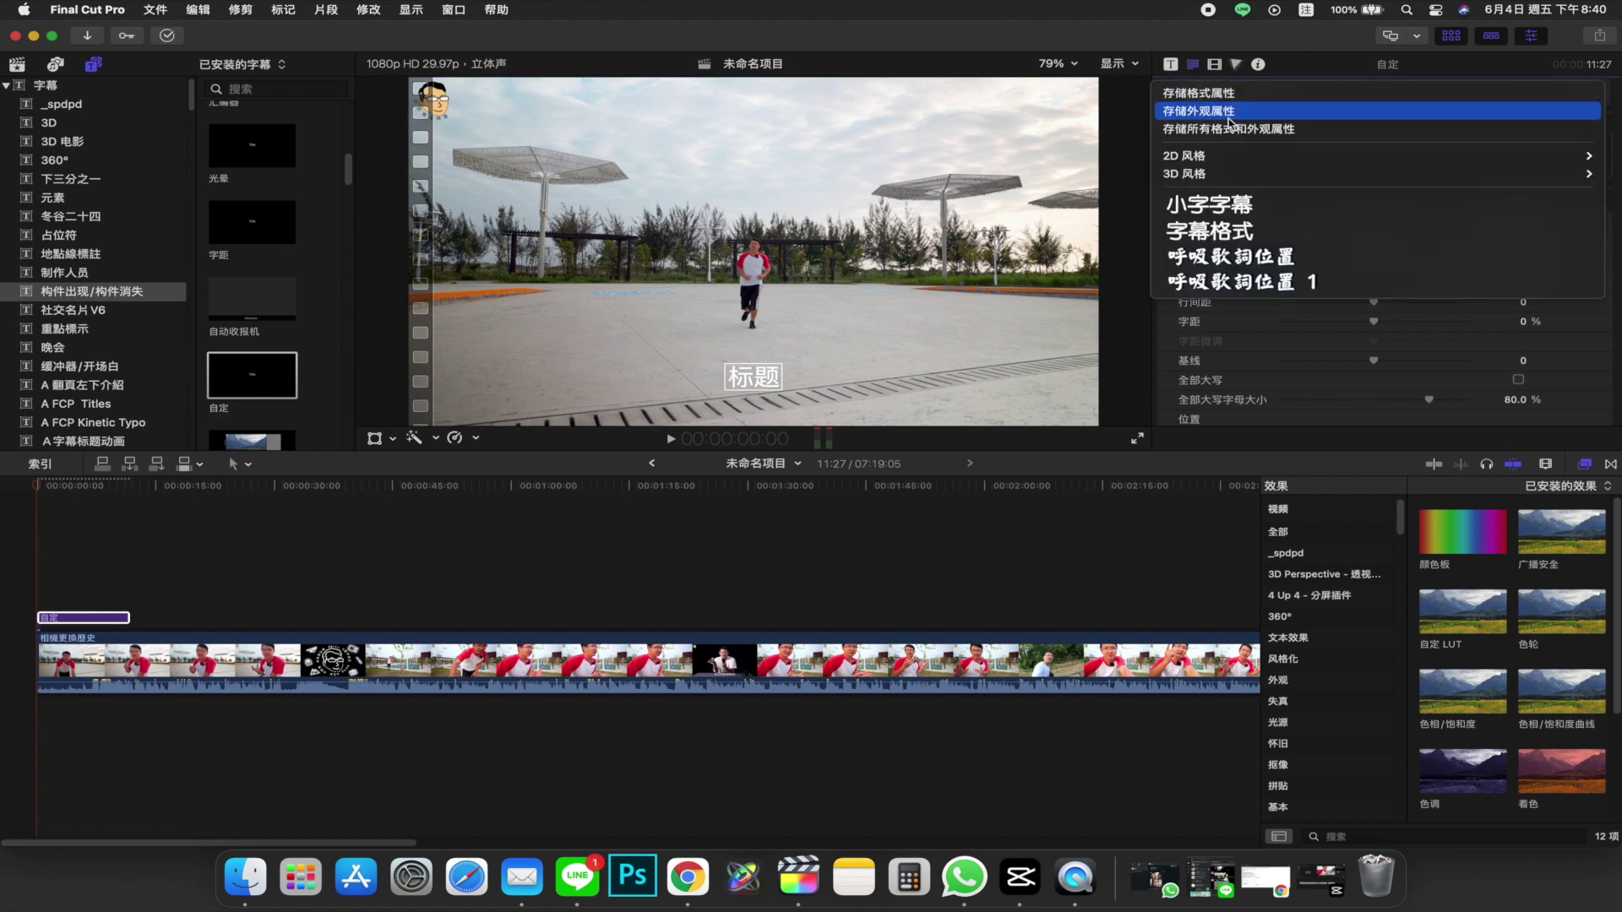
left_click(1249, 231)
Select all clips in the timeline and export the project as an XML file named 44 in the home folder
left_click(428, 543)
key("cmd+a")
left_click(155, 10)
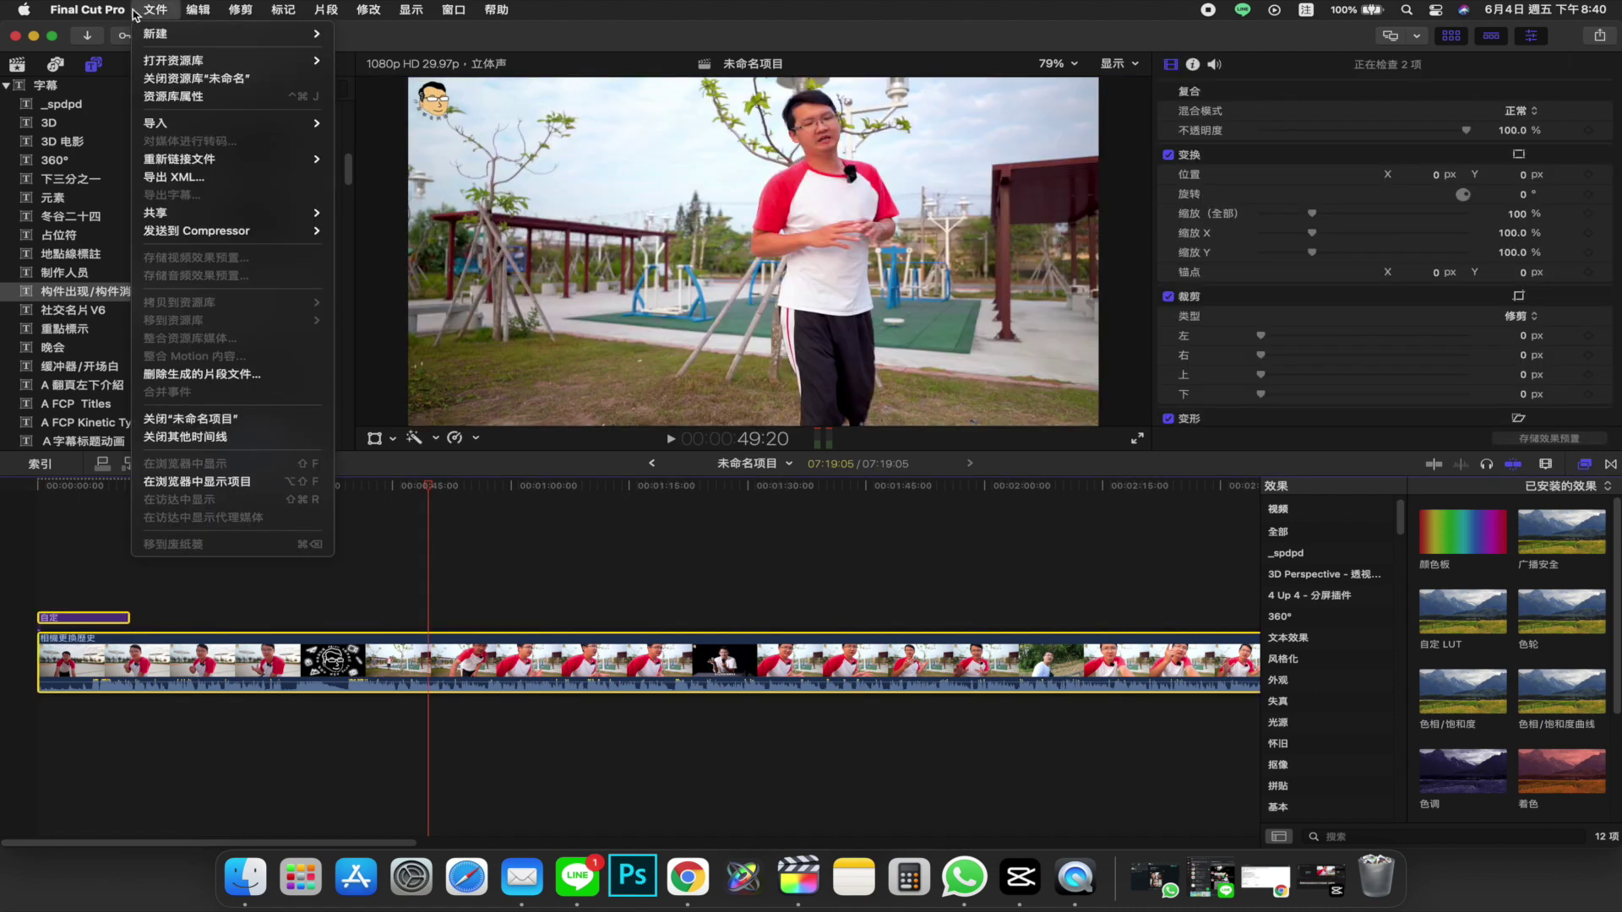
mouse_move(154, 9)
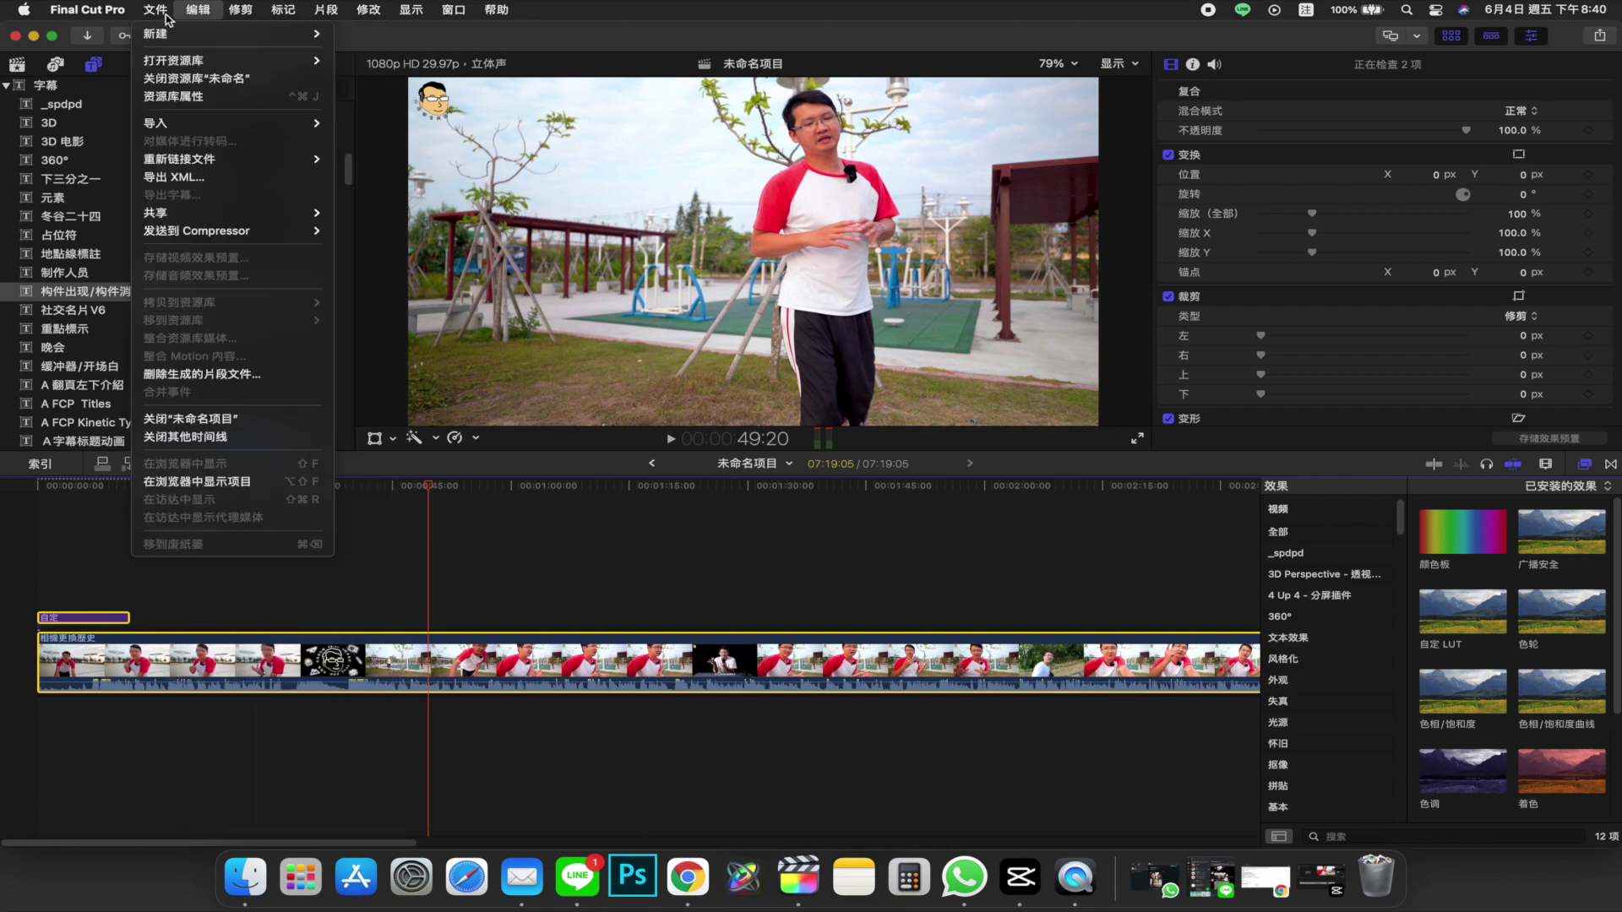
left_click(182, 771)
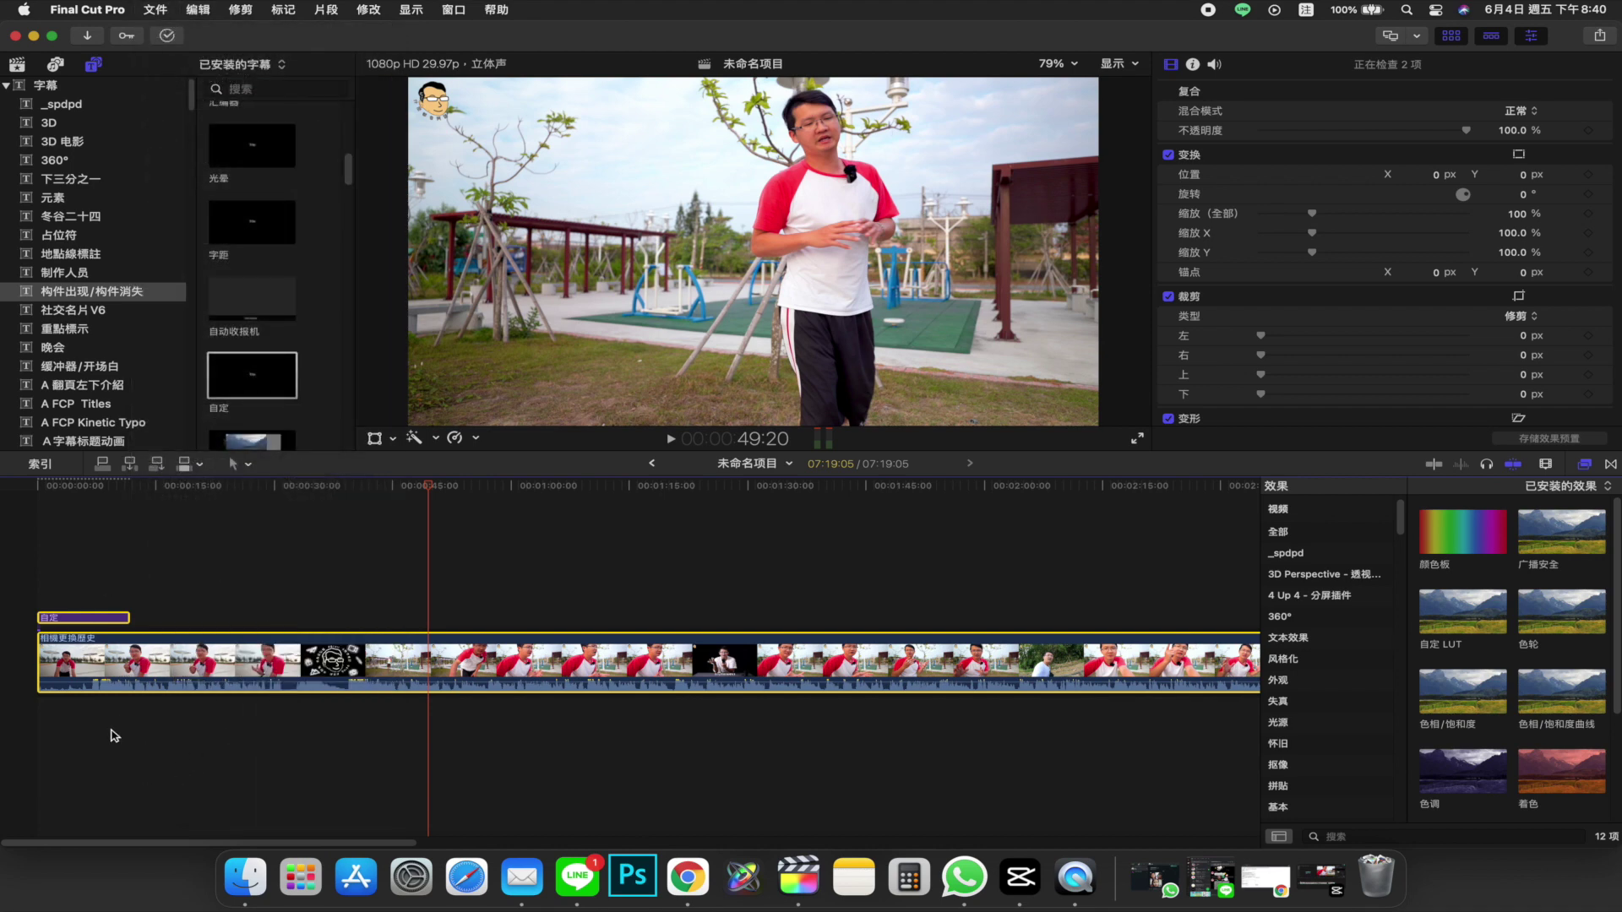
left_click(243, 15)
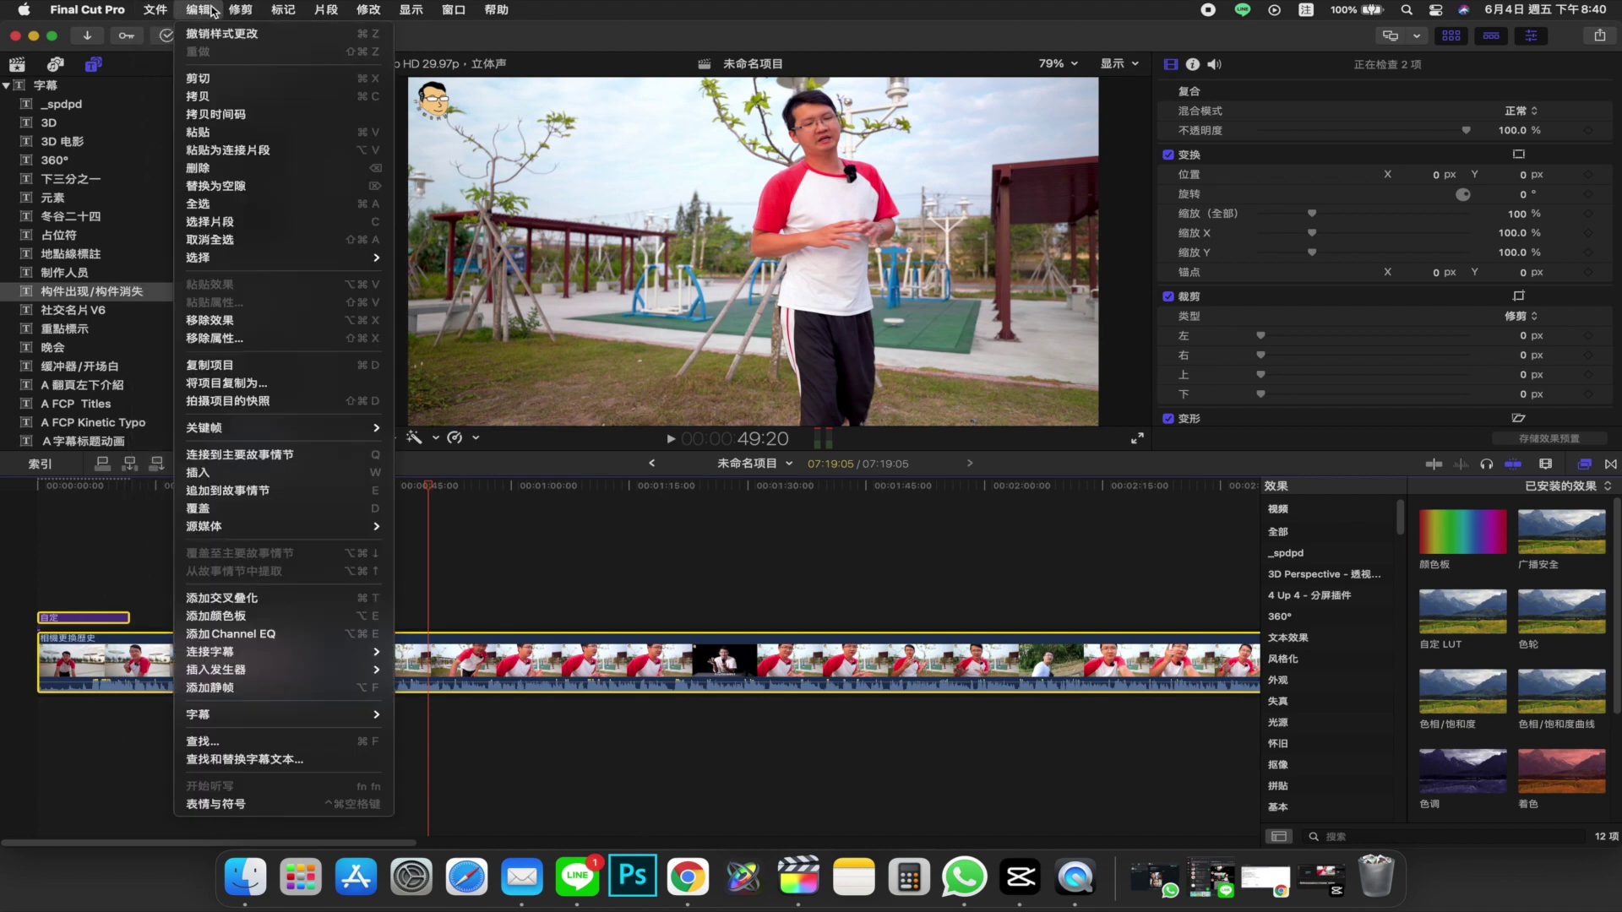
mouse_move(163, 10)
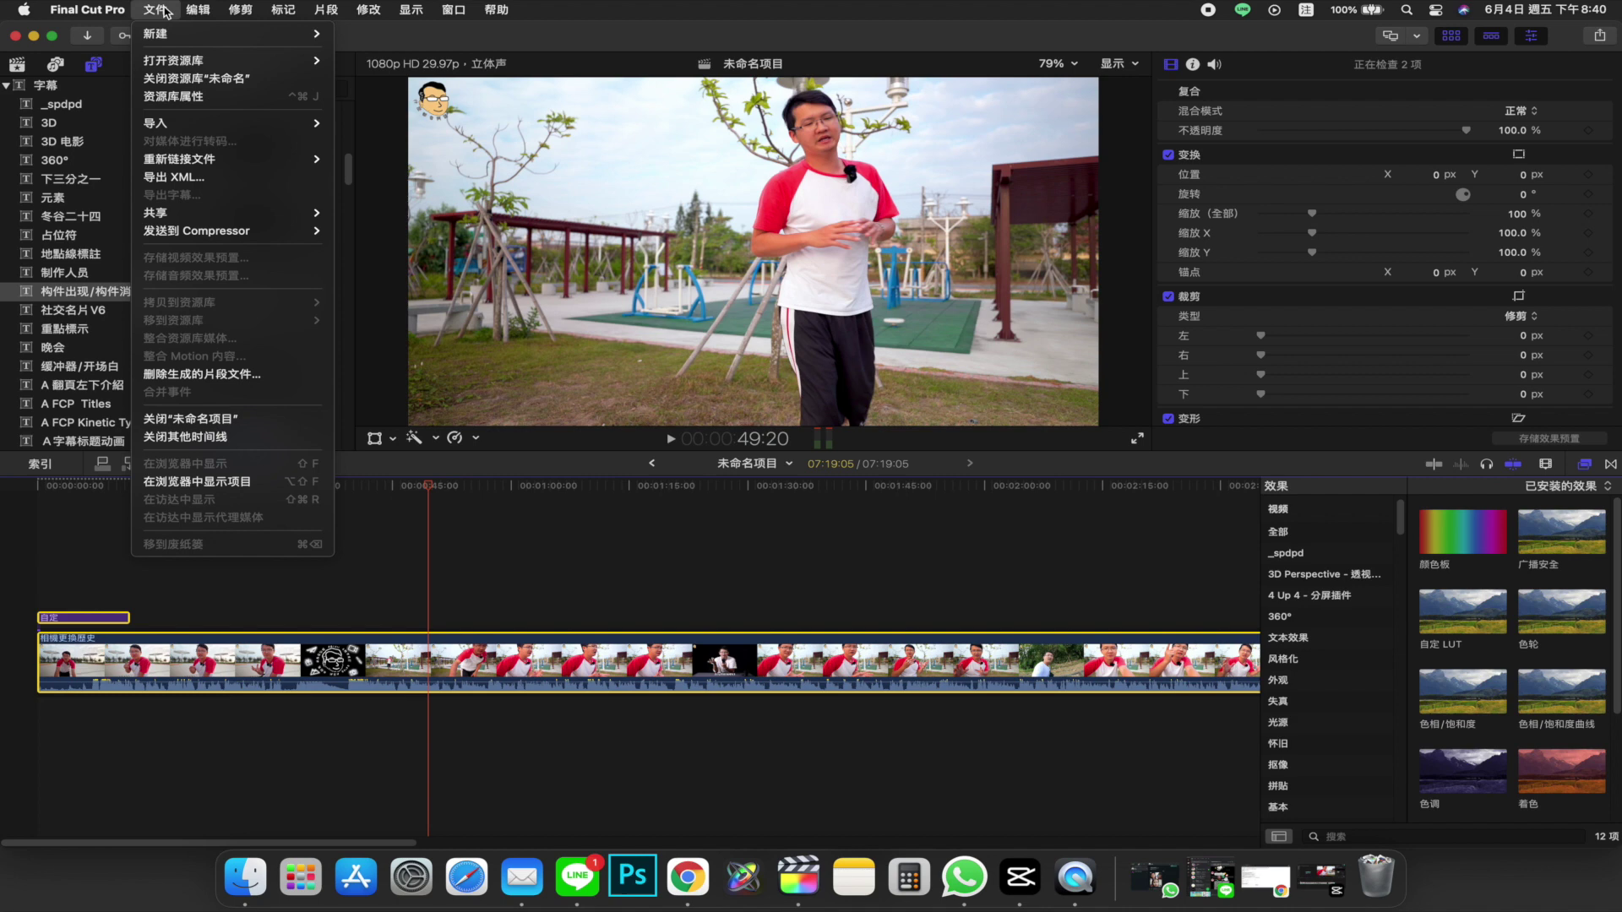
left_click(211, 179)
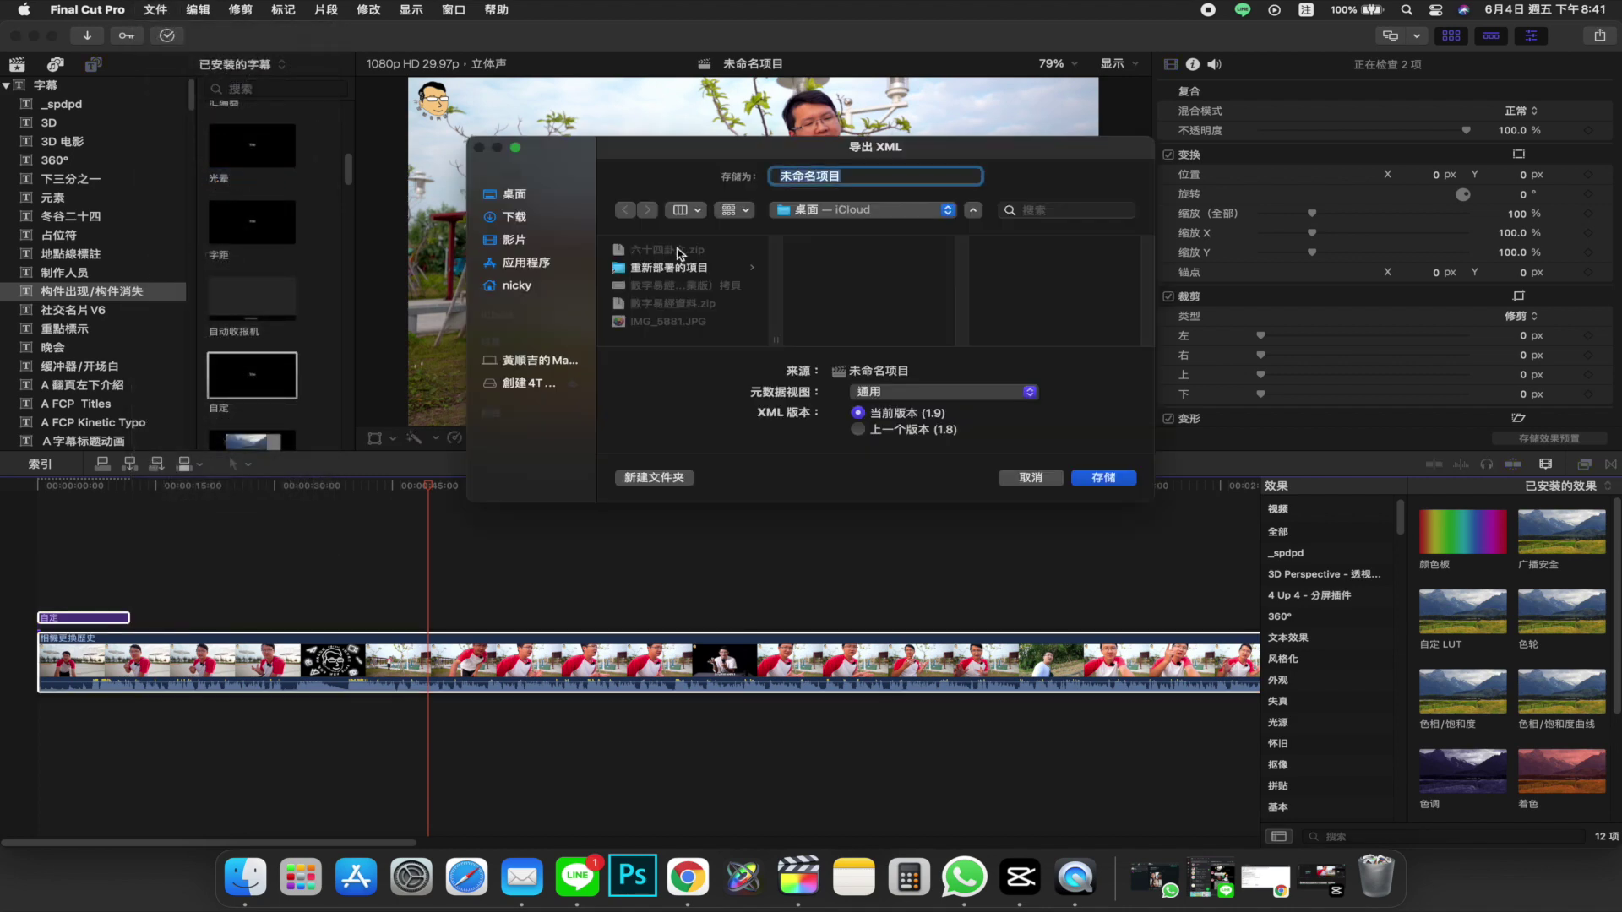
left_click(536, 289)
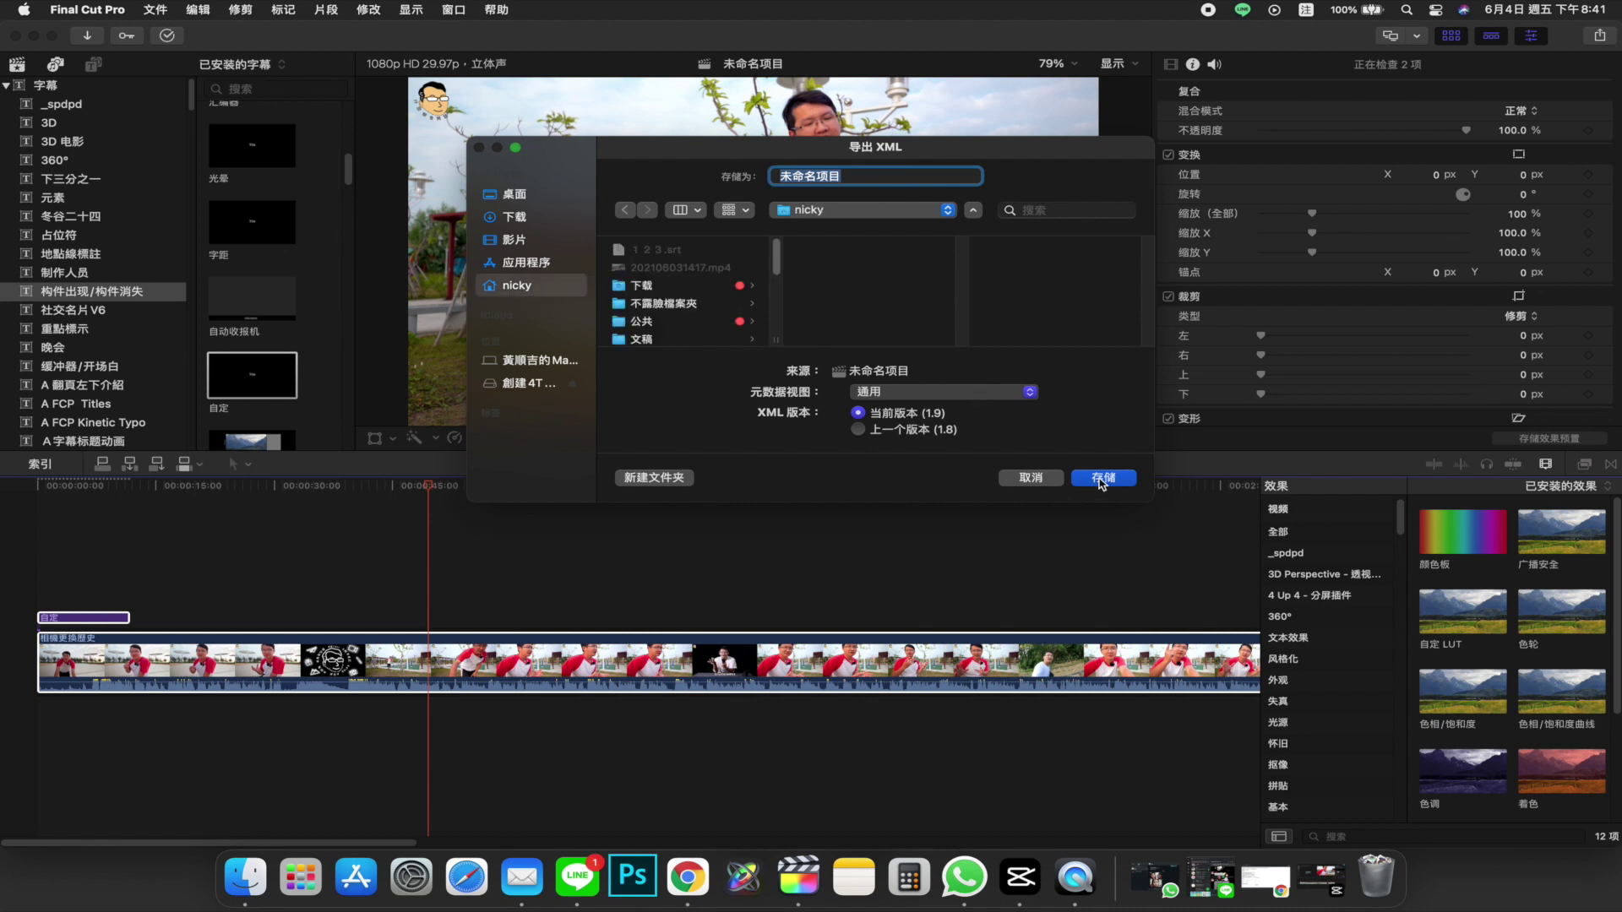
type("44")
key("Return")
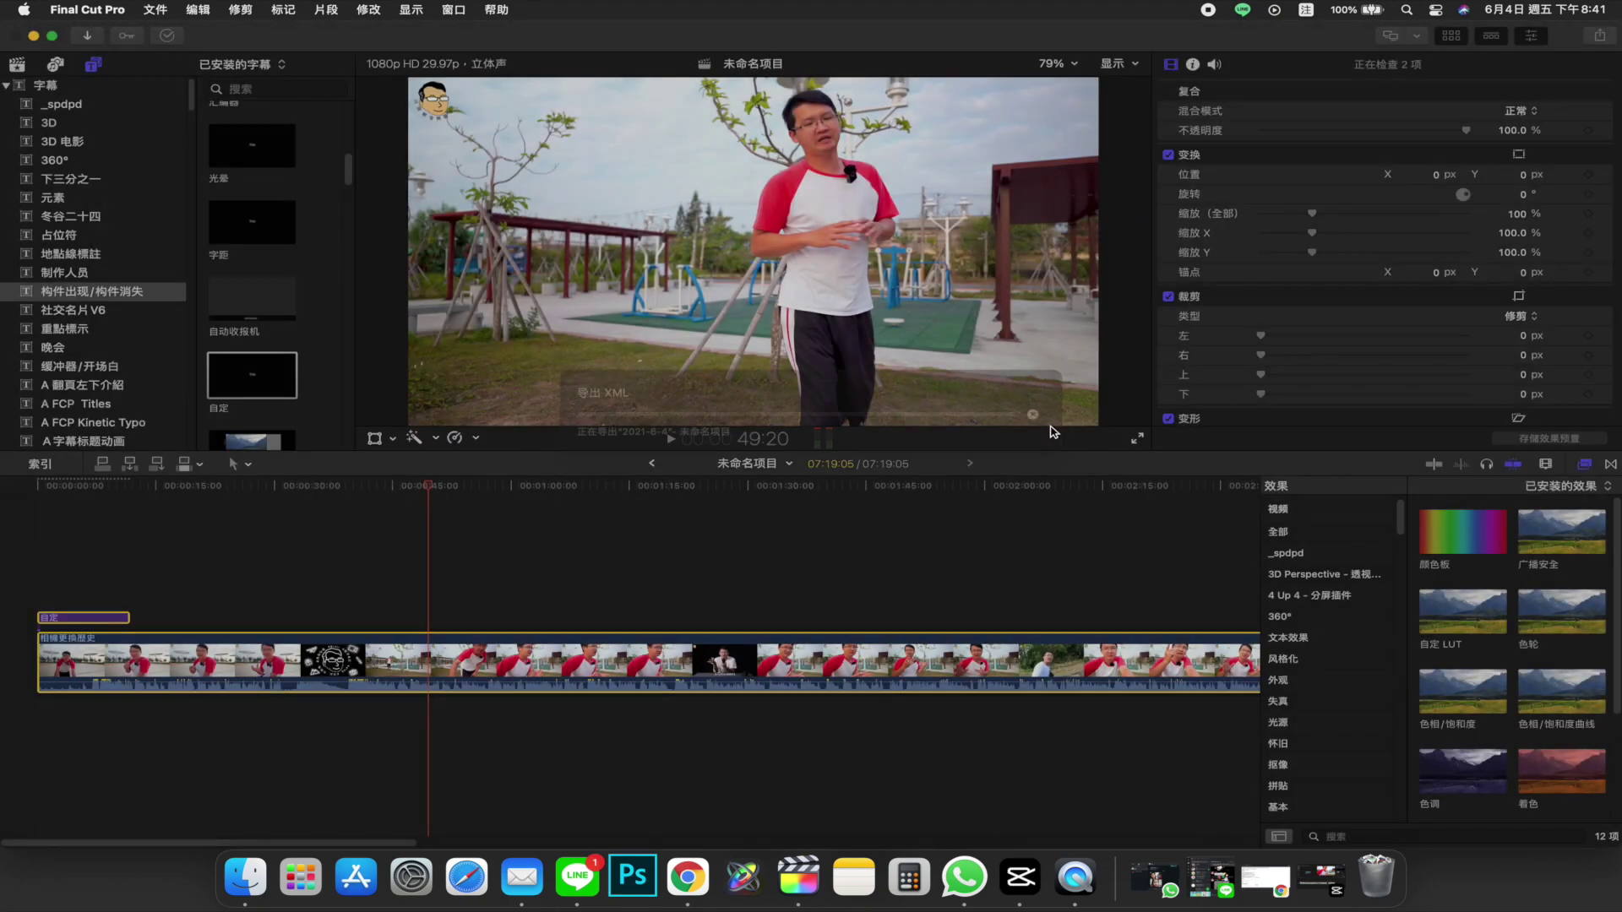
Minimize Final Cut Pro, launch FinalSRT and open a Finder window for the subtitle and XML files
left_click(34, 35)
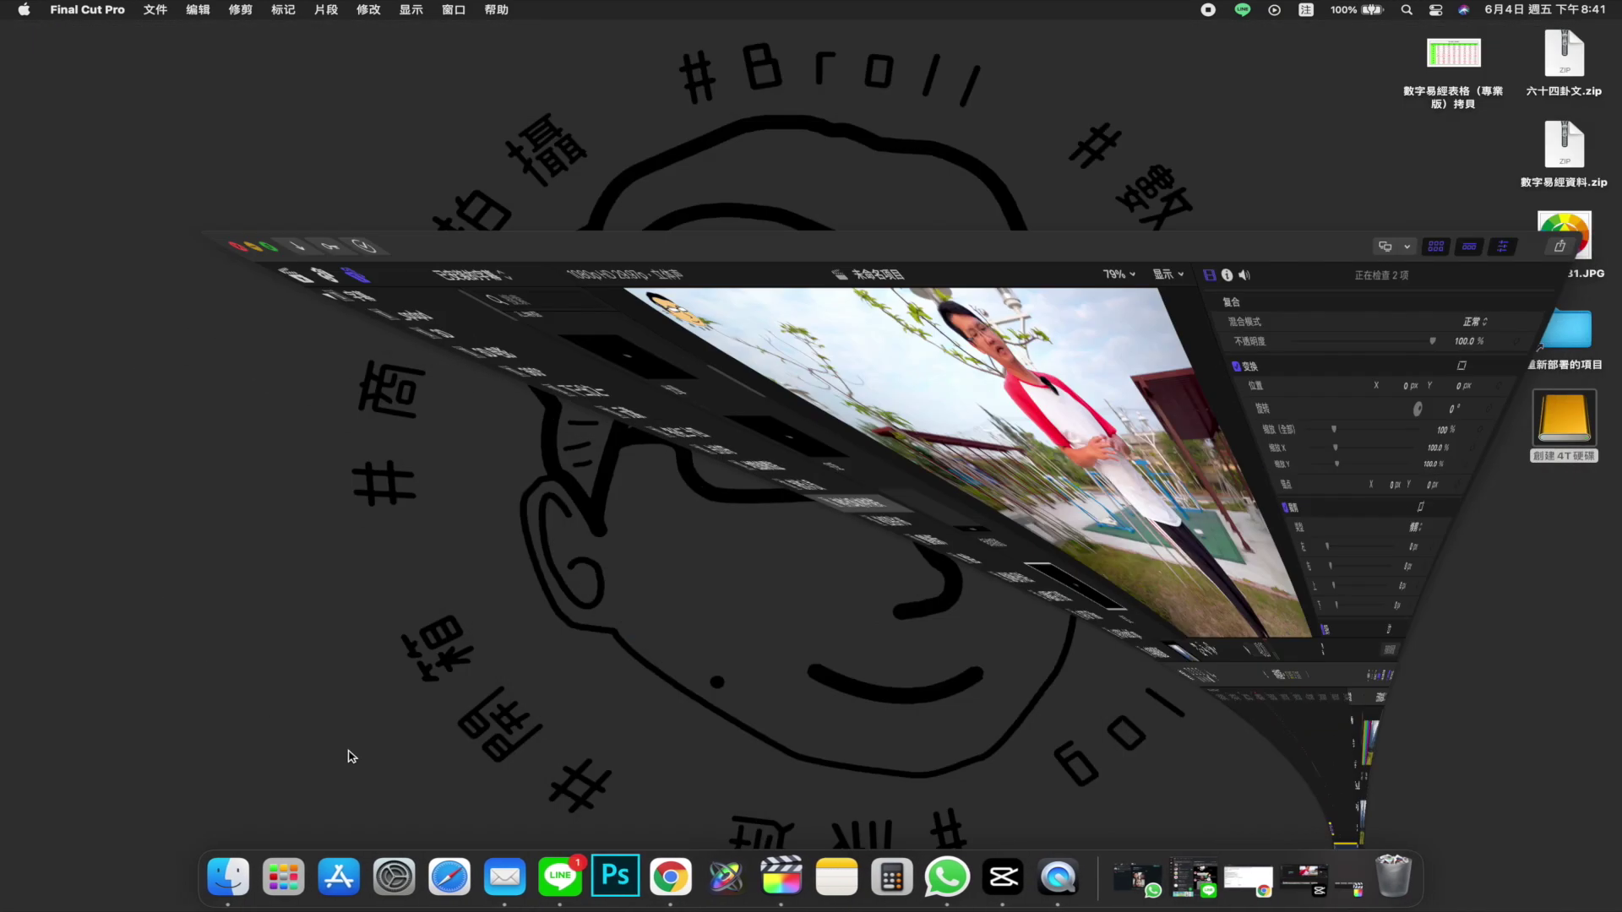
left_click(267, 889)
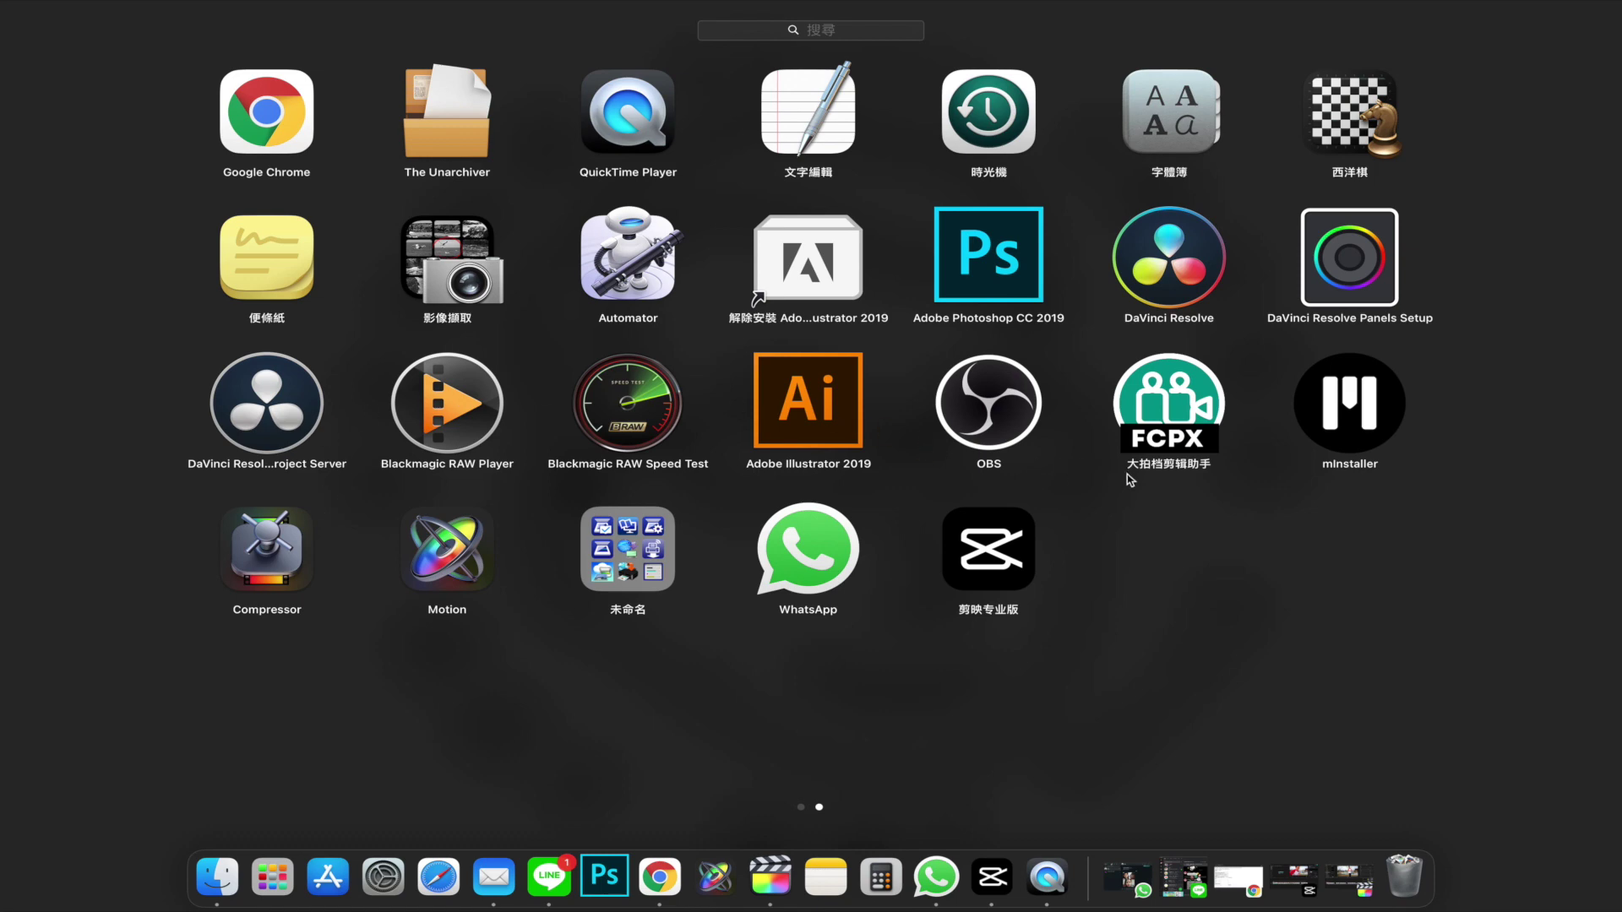
scroll(1133, 500, "left", 5)
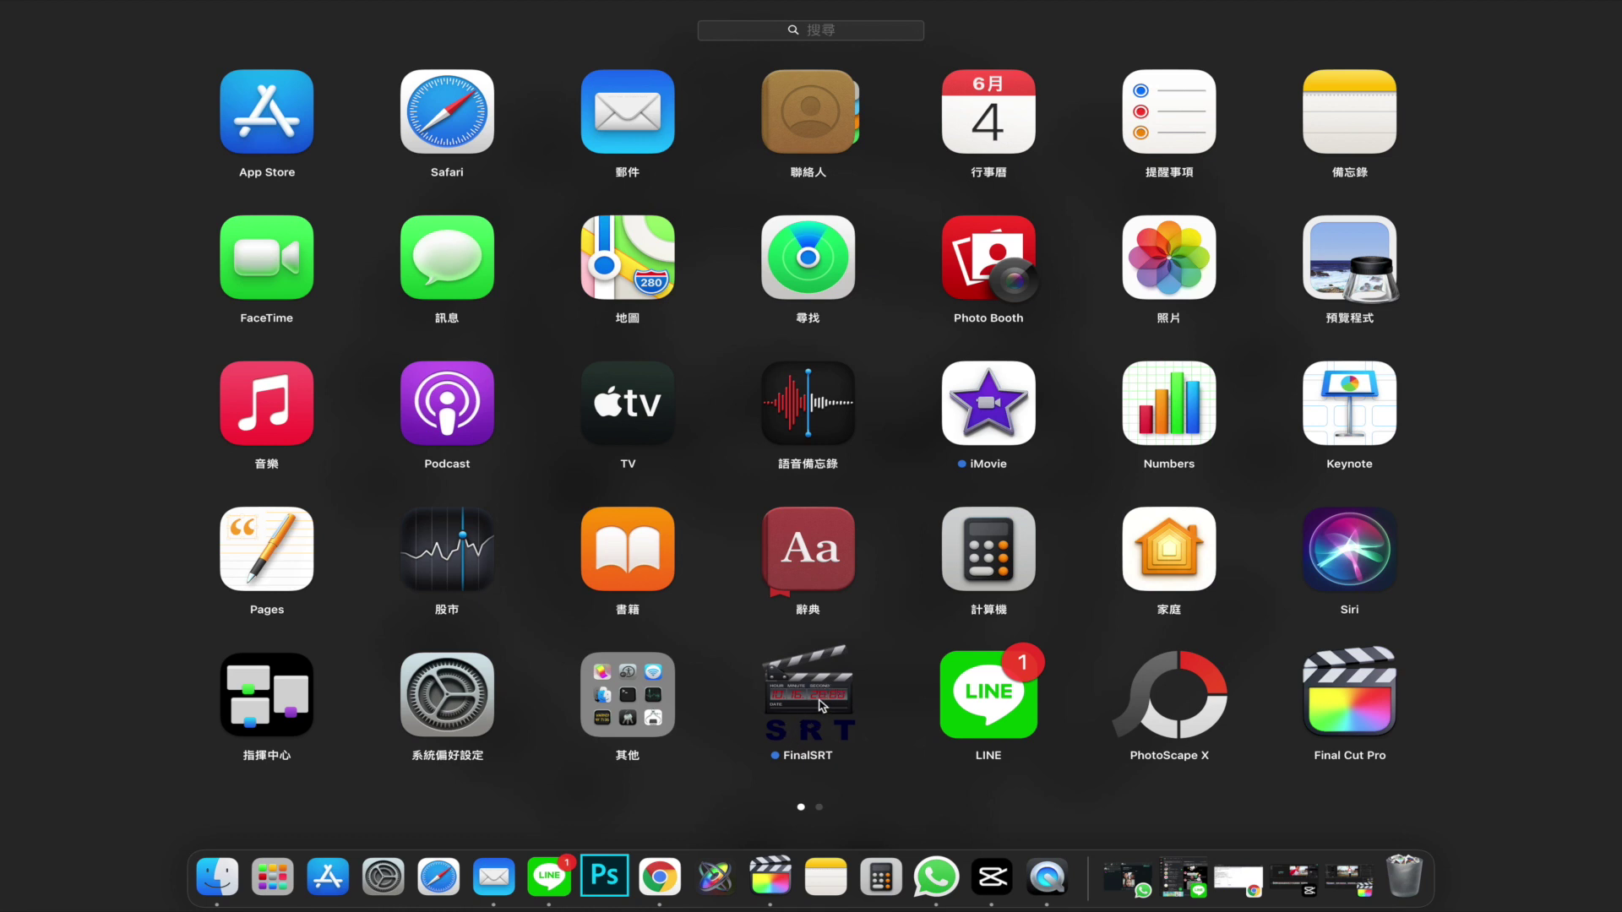
left_click(819, 704)
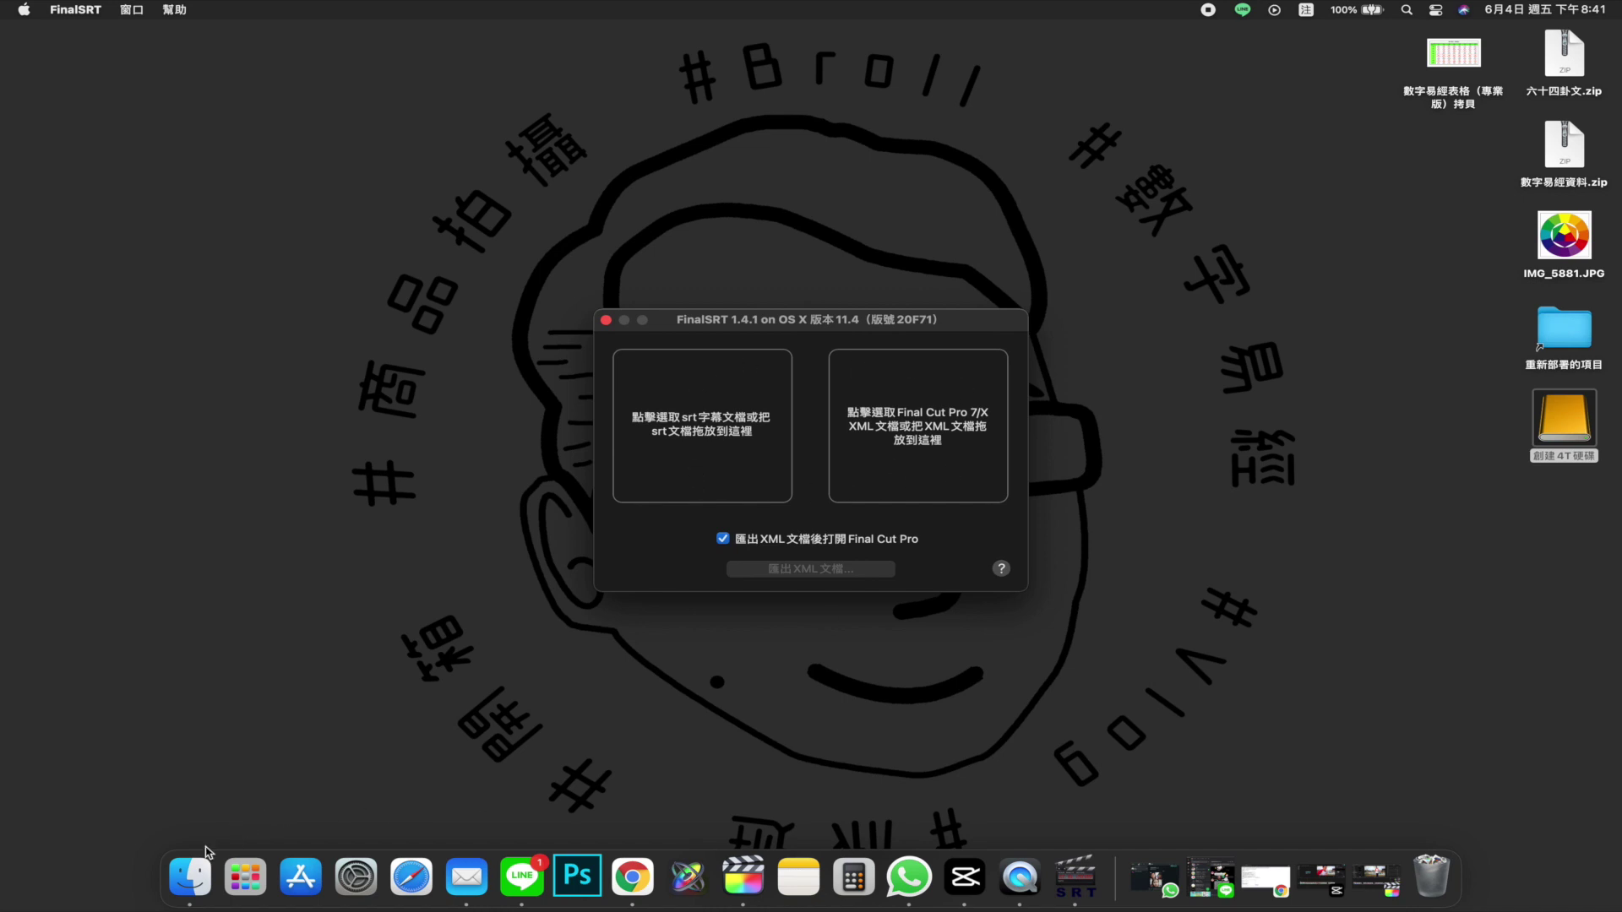
left_click(190, 877)
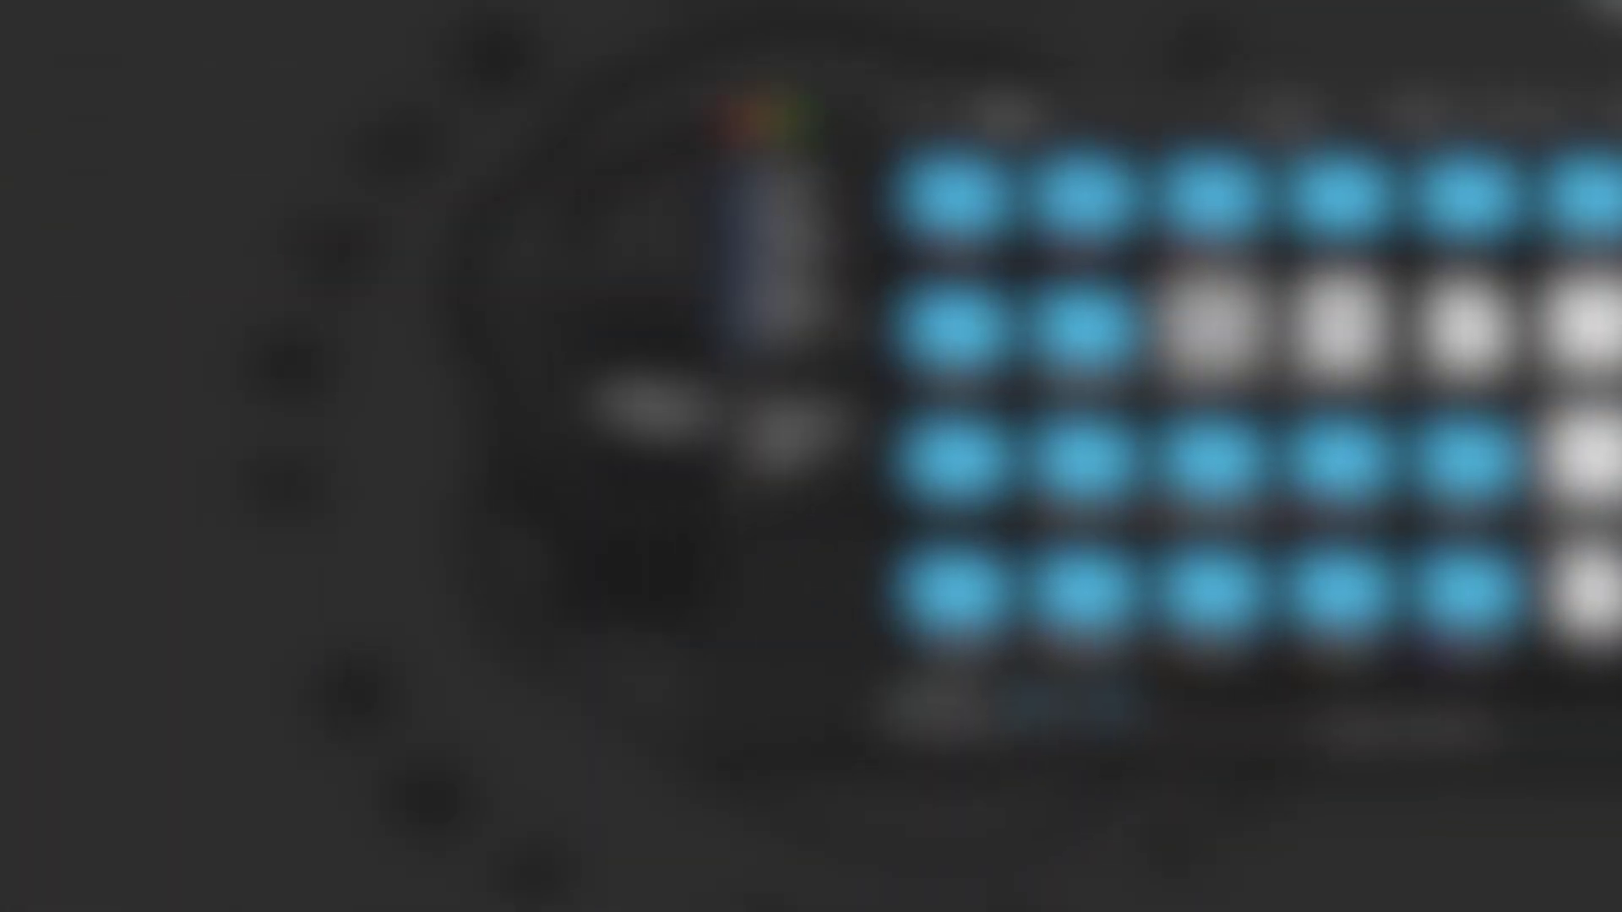
Arrange the FinalSRT and Finder windows side by side, and load 44.fcpxml and 123.srt into FinalSRT
left_click_drag(635, 283, 211, 194)
left_click_drag(1141, 123, 1103, 65)
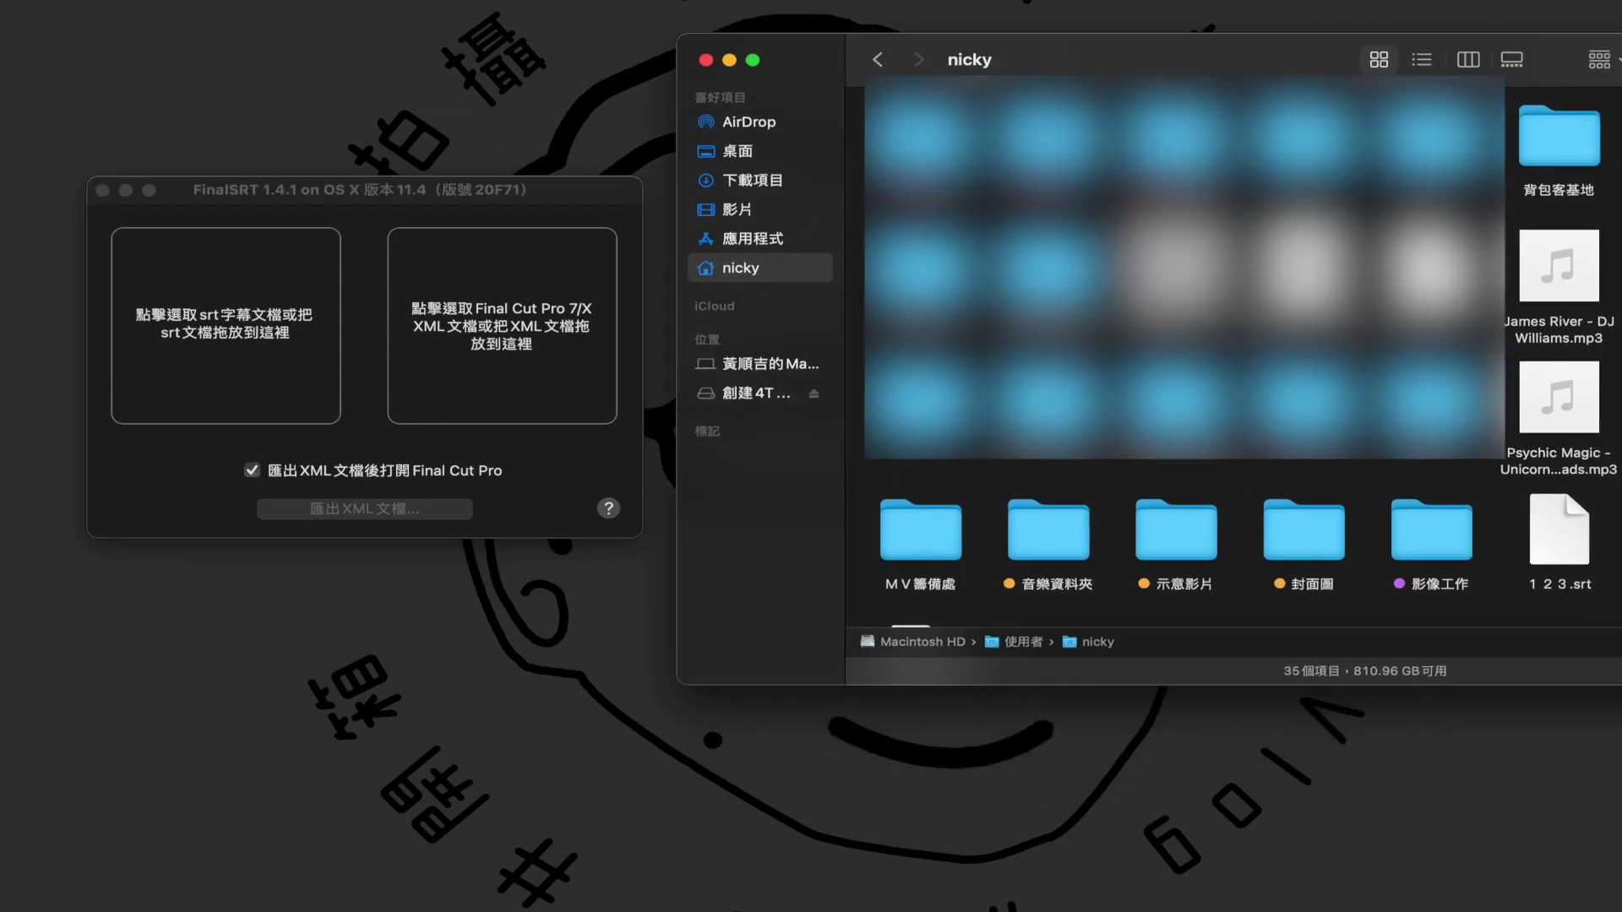
scroll(1234, 355, "down", 2)
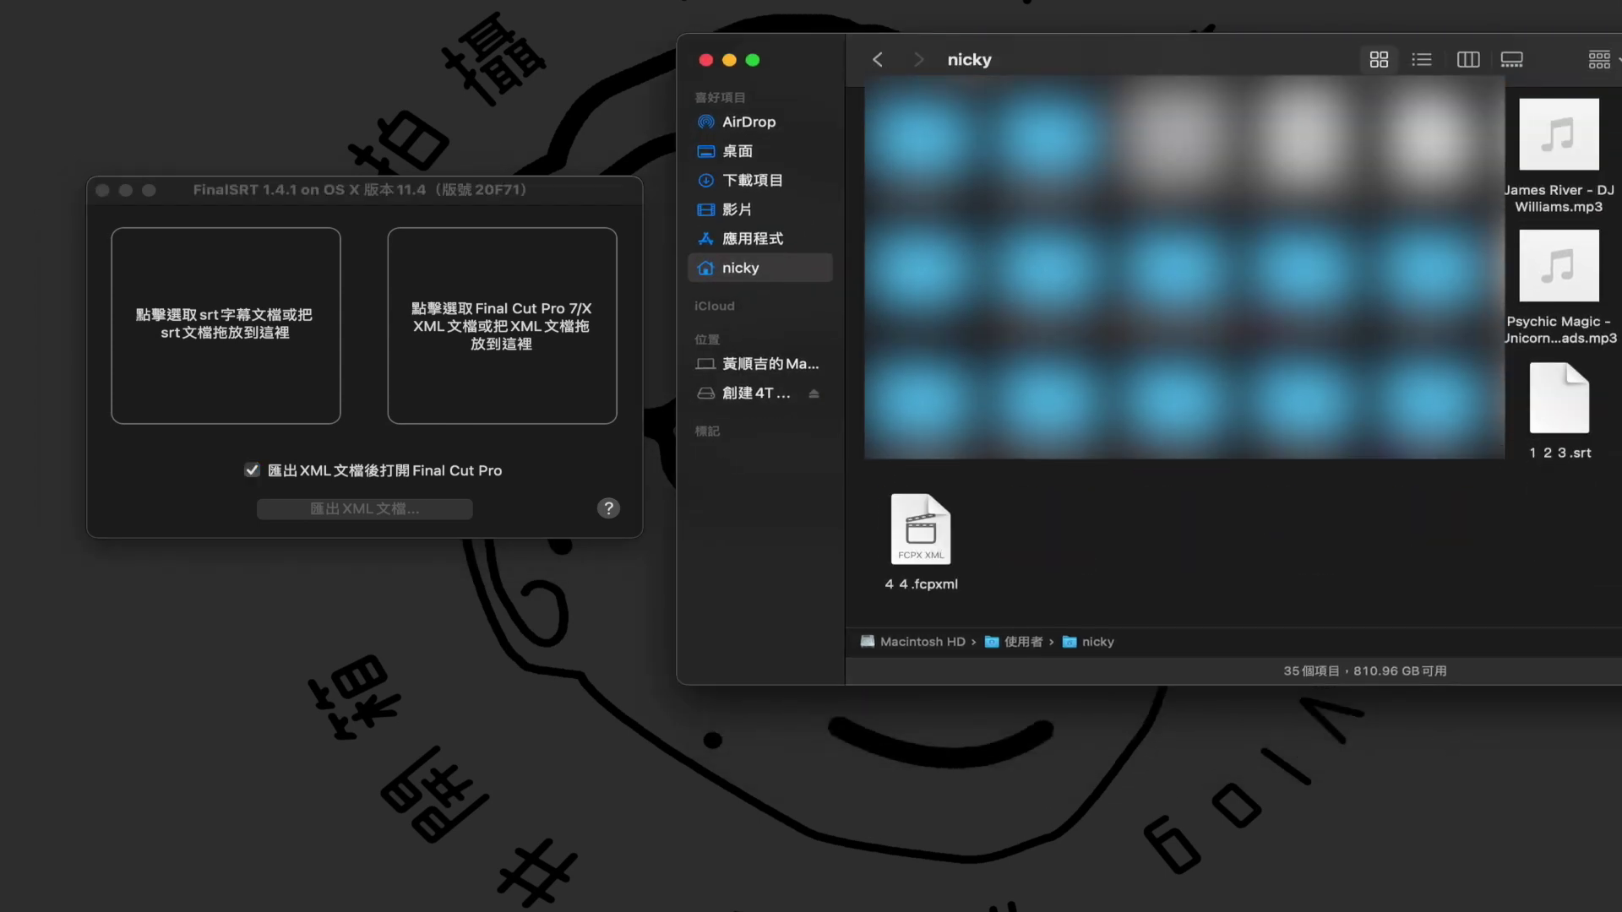
left_click_drag(920, 541, 564, 366)
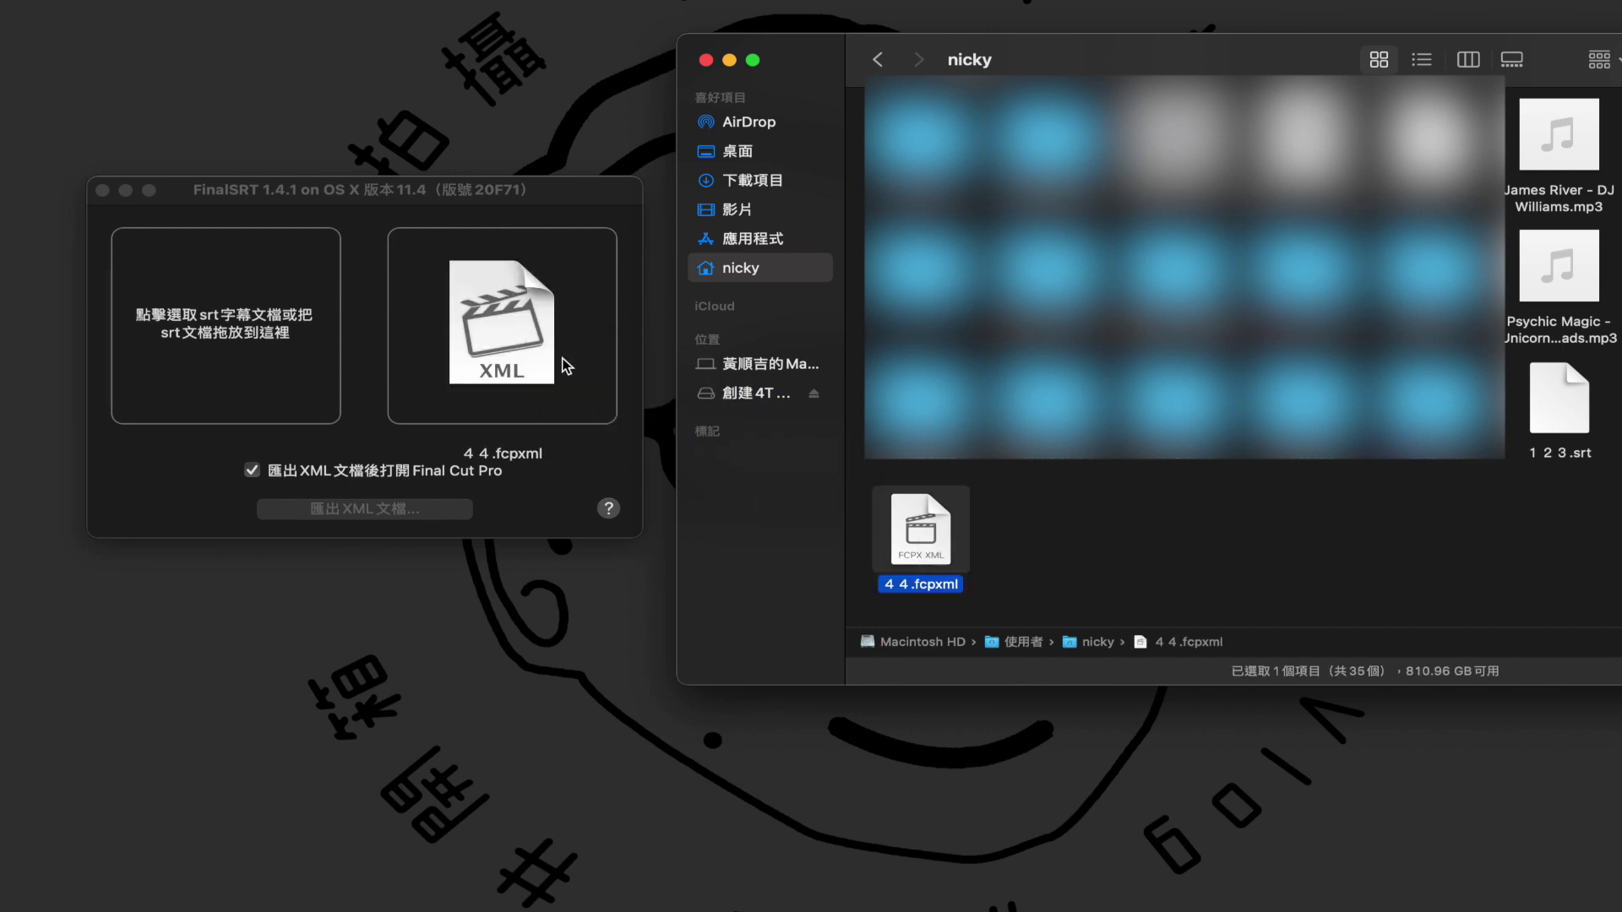
left_click(1559, 397)
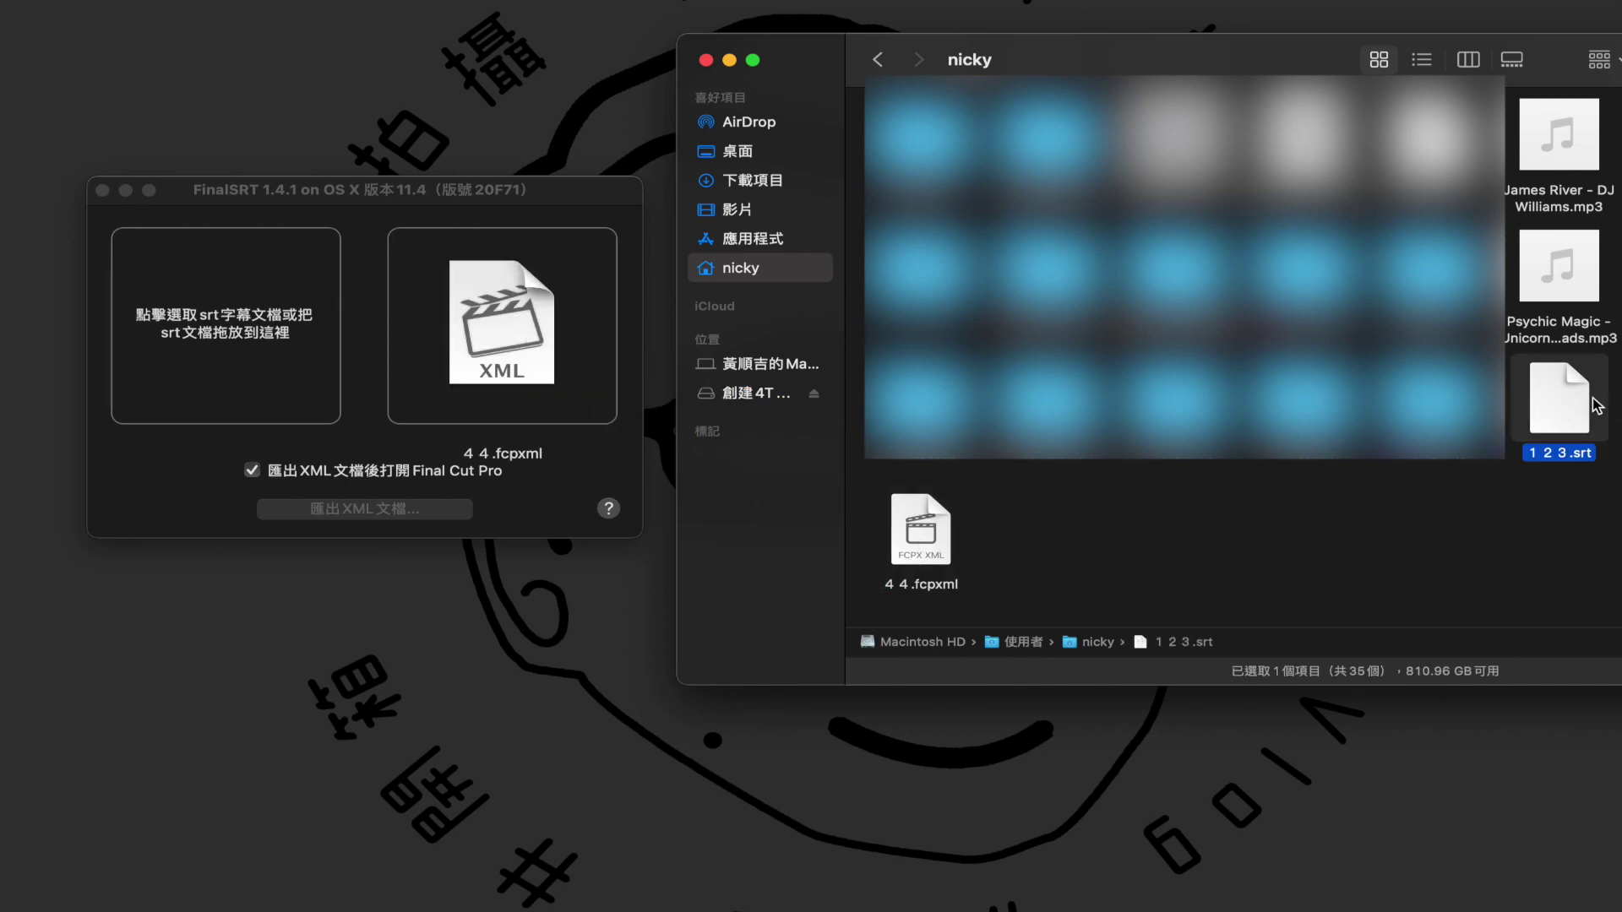
left_click_drag(1558, 397, 256, 335)
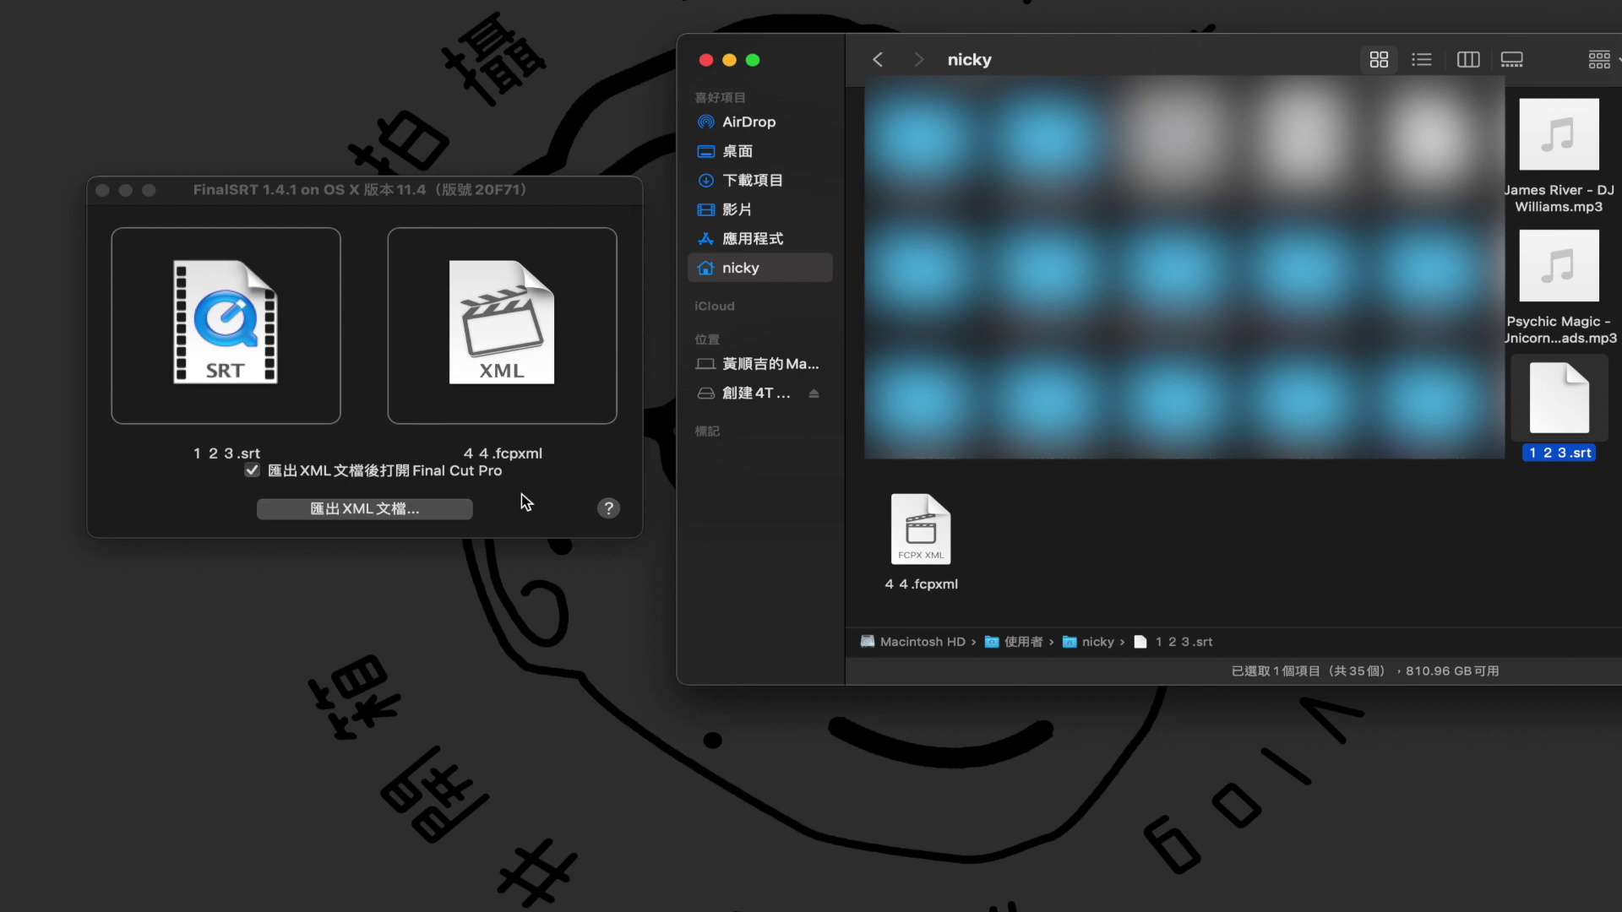
Minimize the Finder window and export the combined XML file from FinalSRT to the home folder under the suggested name
left_click(729, 60)
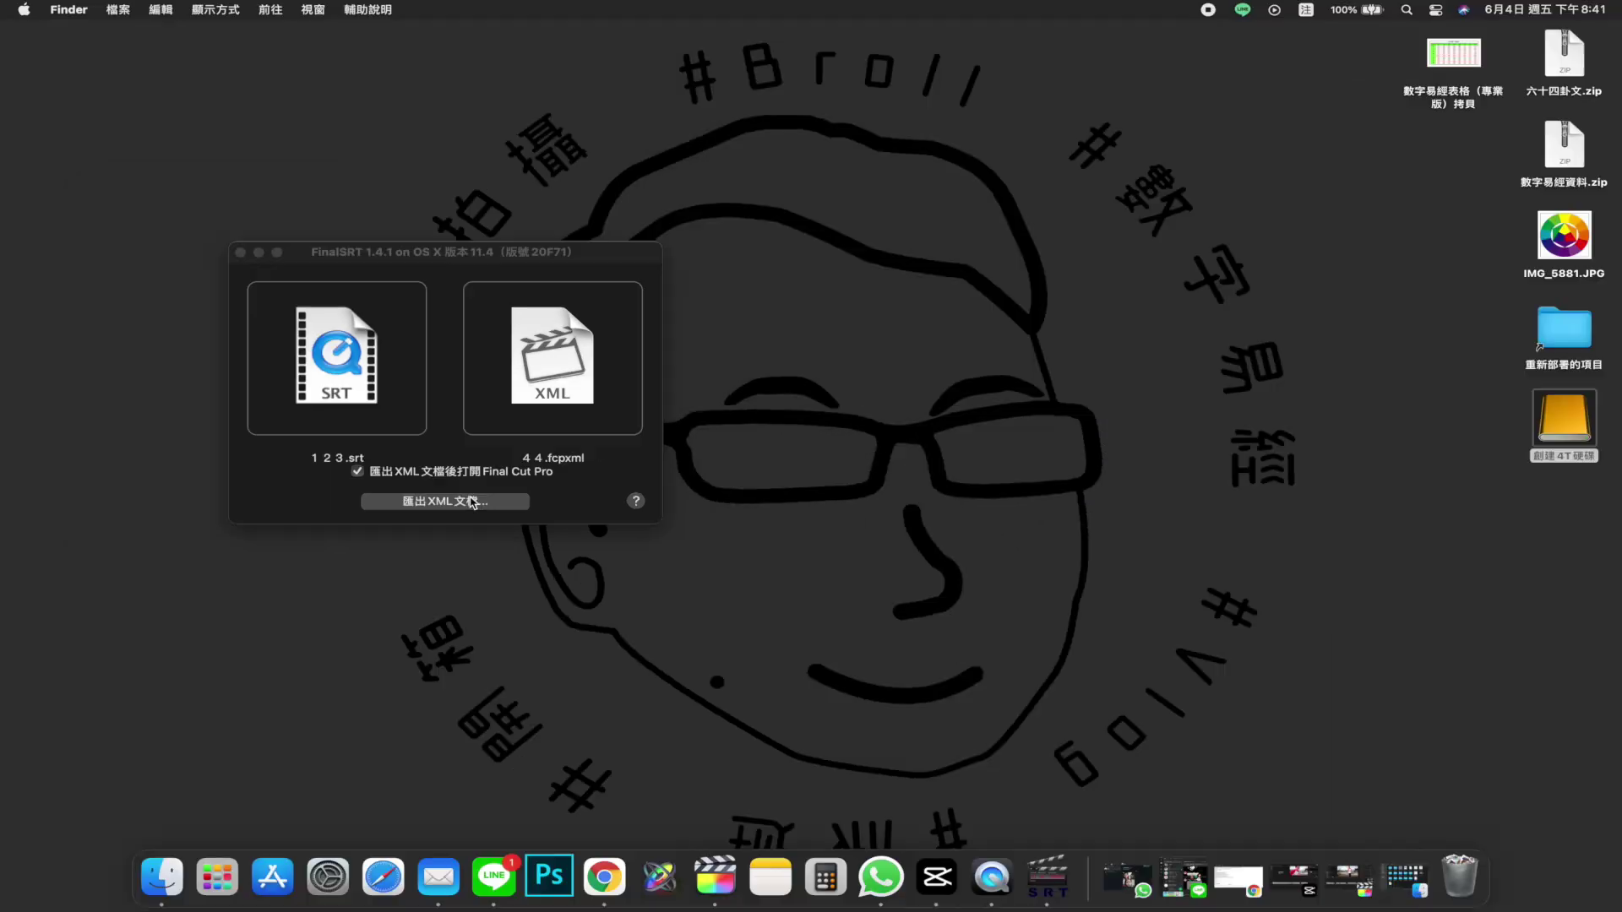
left_click(386, 508)
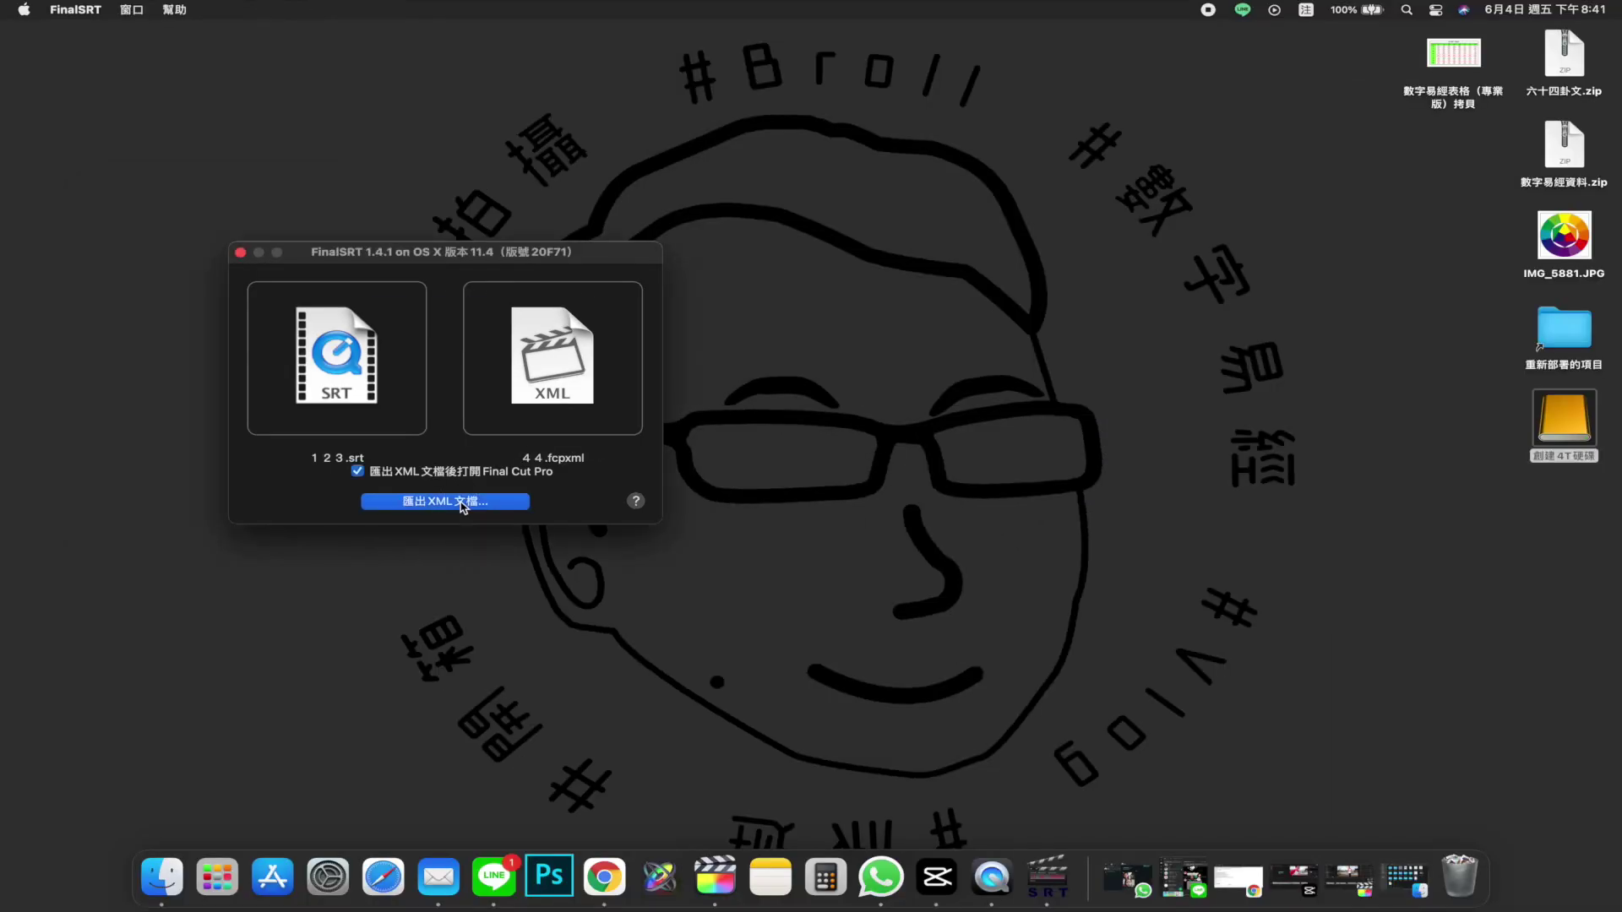
left_click(463, 503)
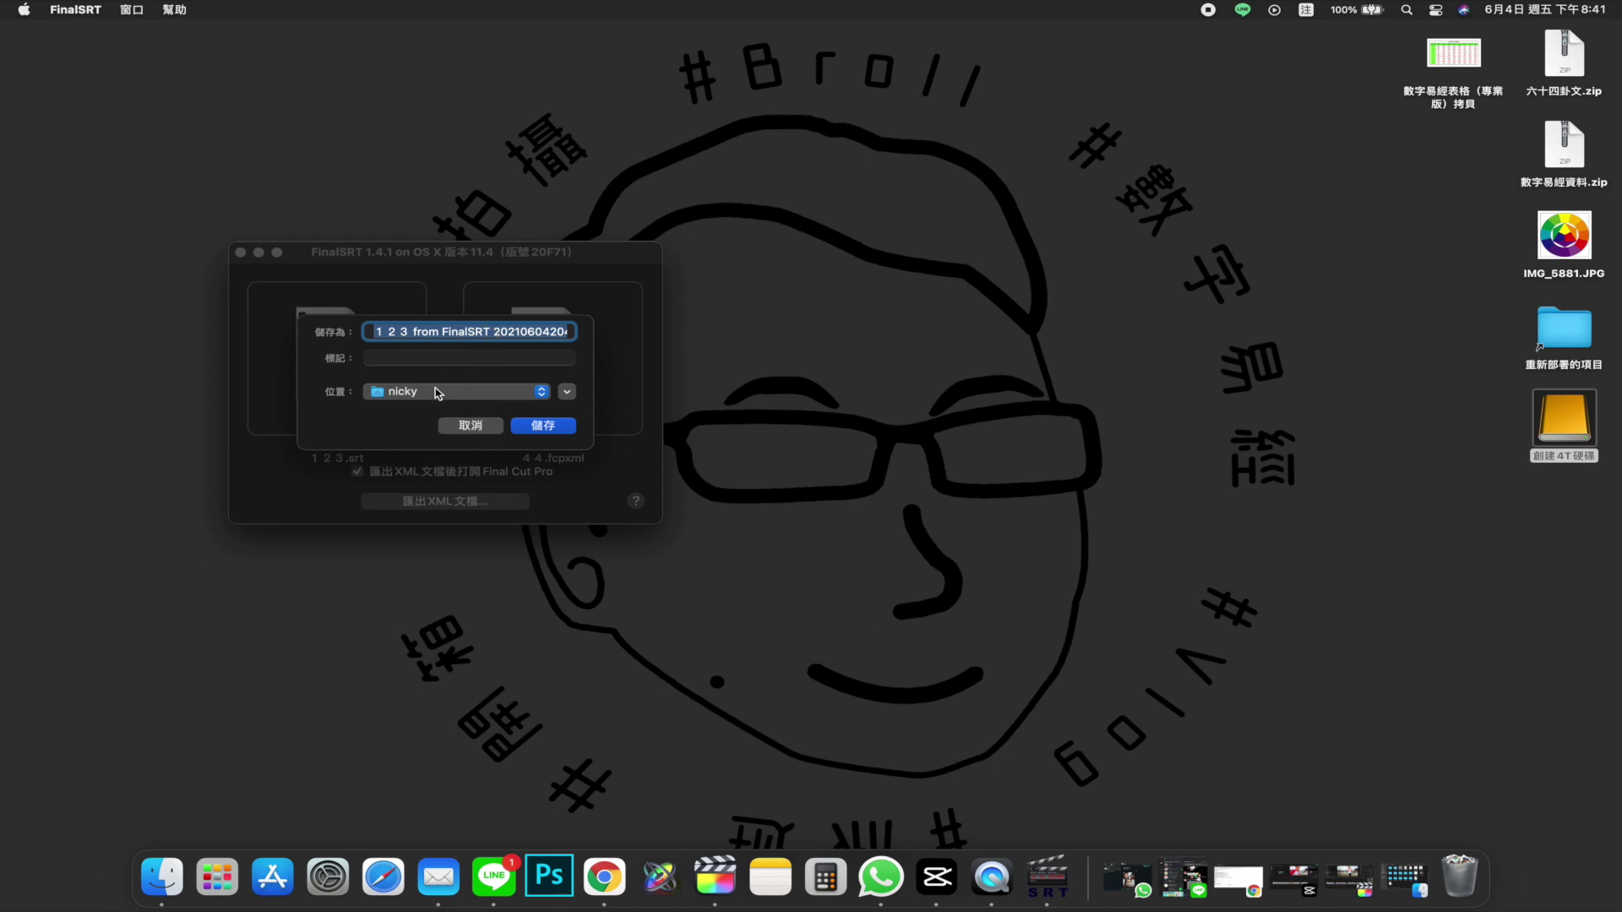
left_click(556, 428)
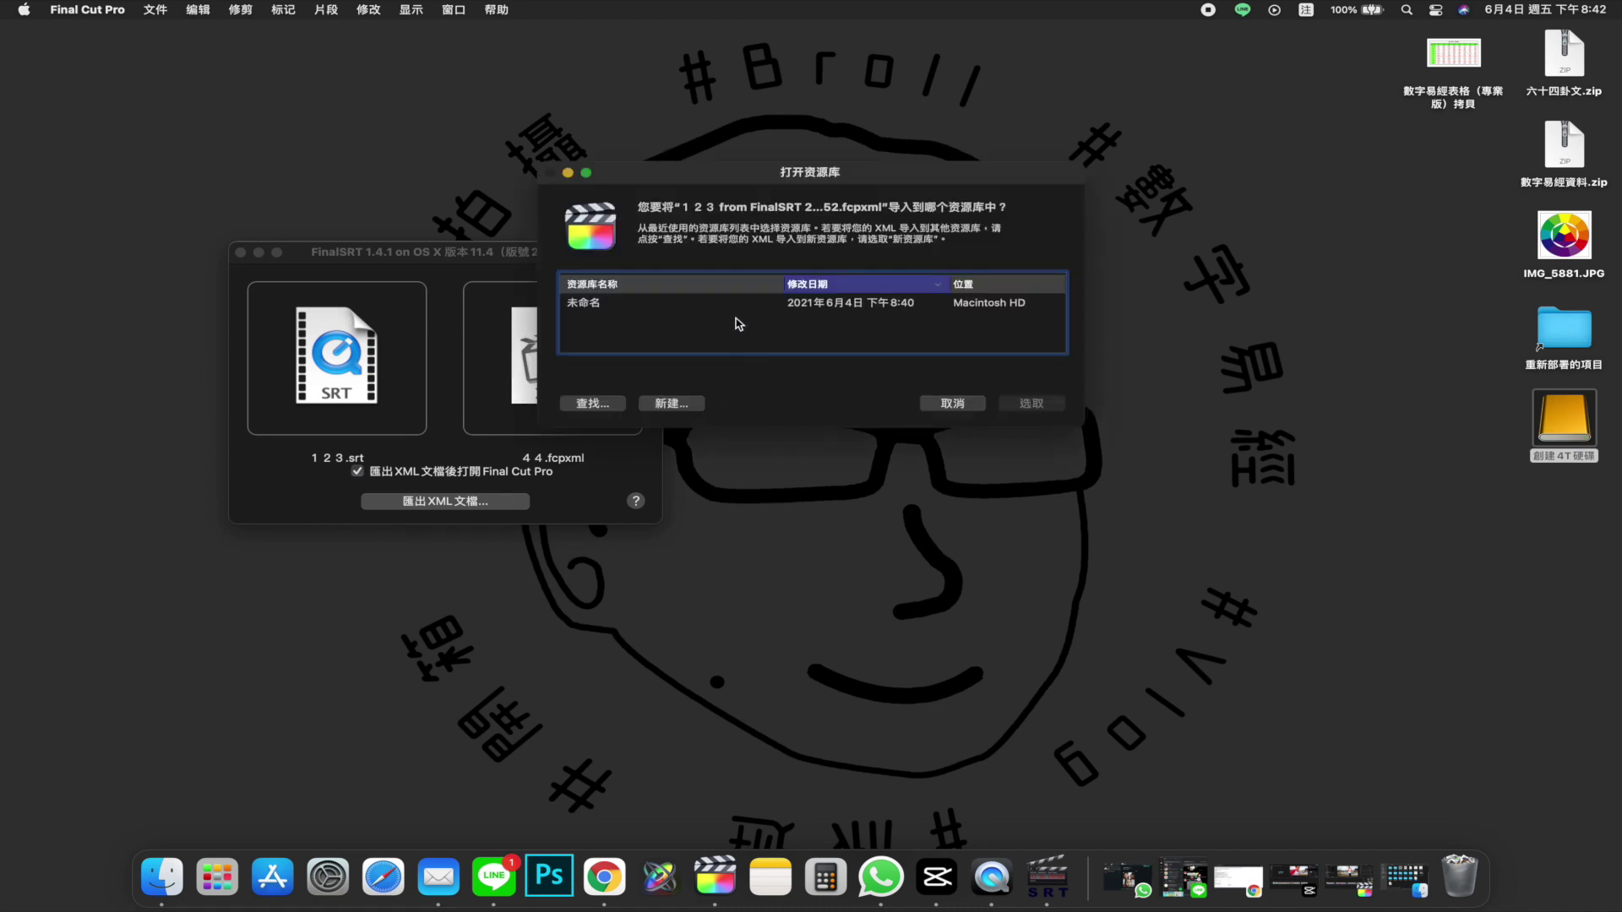
Import the combined XML into the 未命名 library in Final Cut Pro, replacing the existing project of the same name
left_click(765, 307)
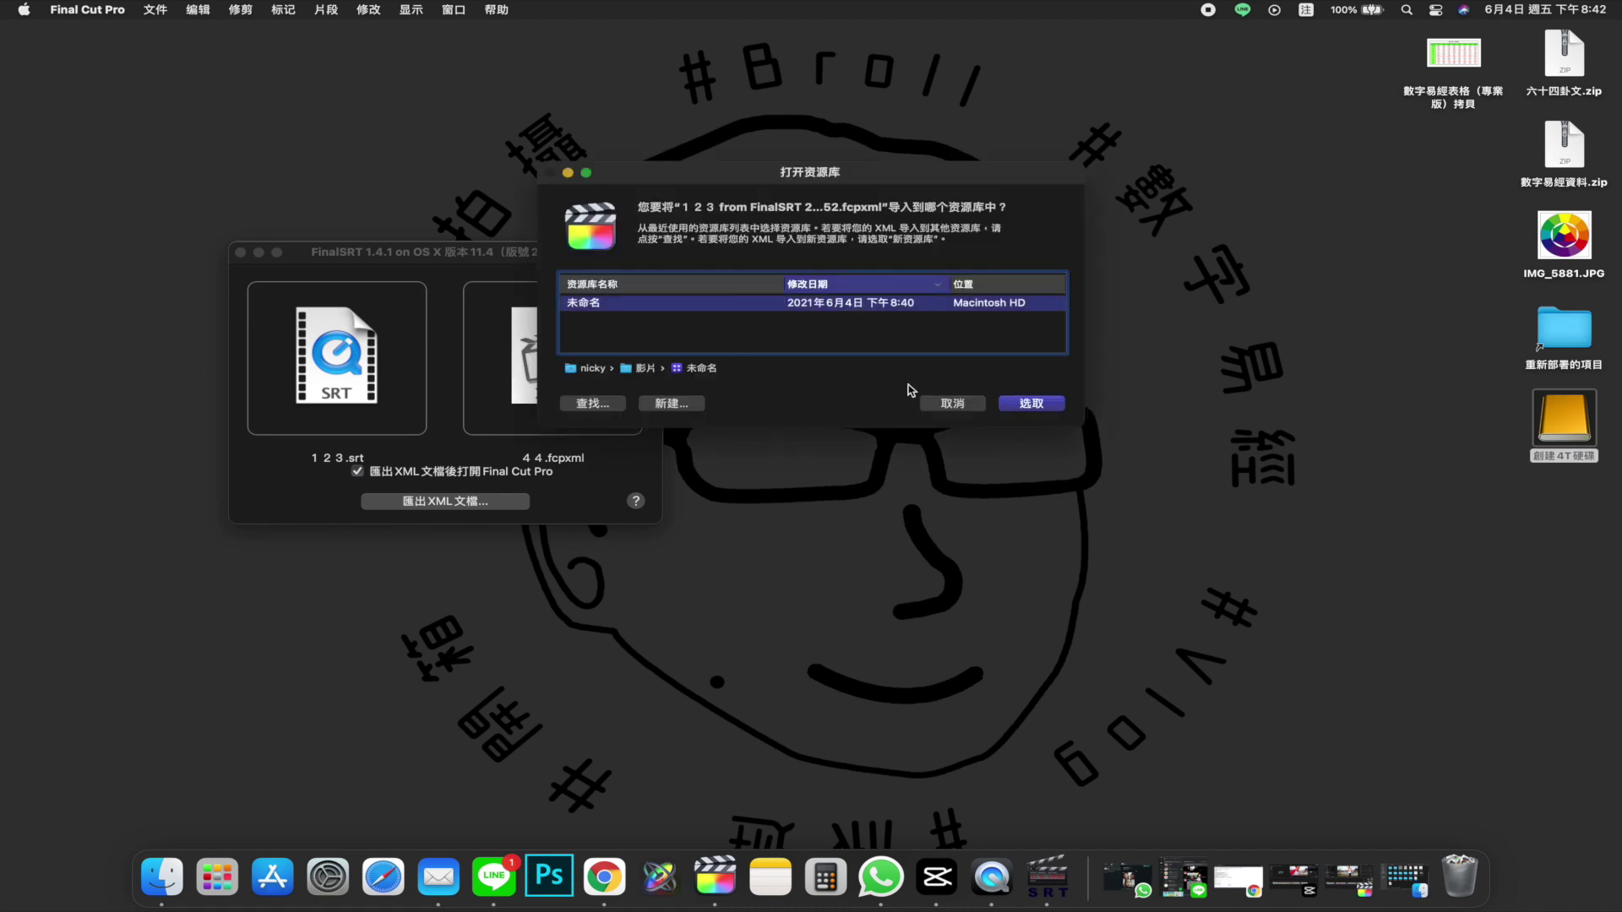
left_click(1031, 405)
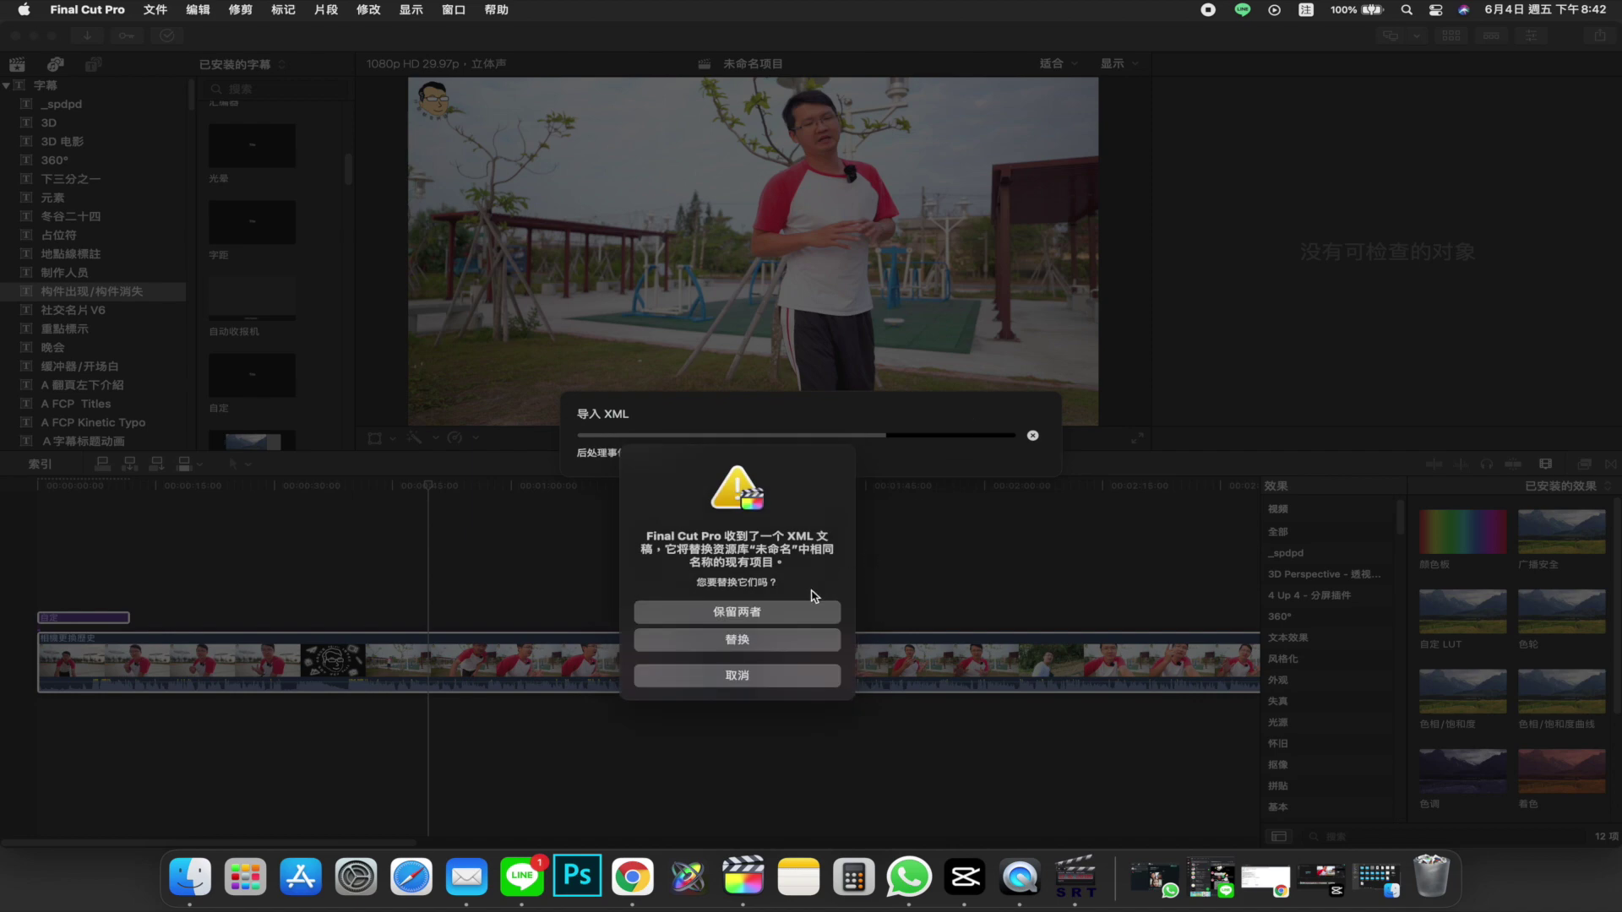
left_click(765, 642)
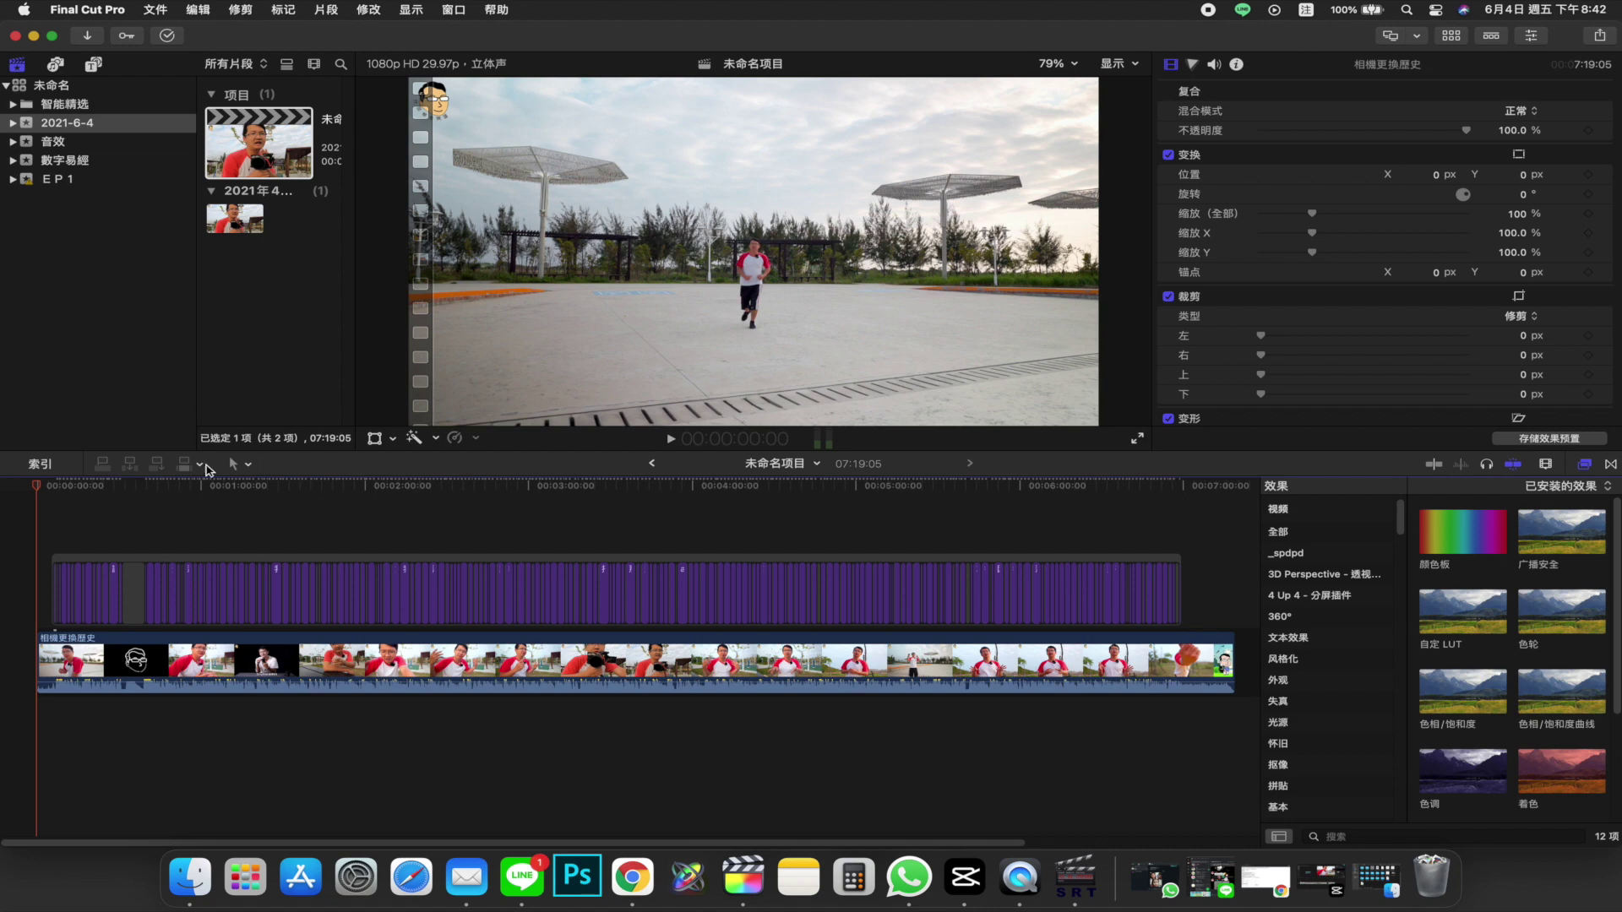
Play the imported project from near its start and examine the subtitle clips' text and timing against the video
left_click(69, 122)
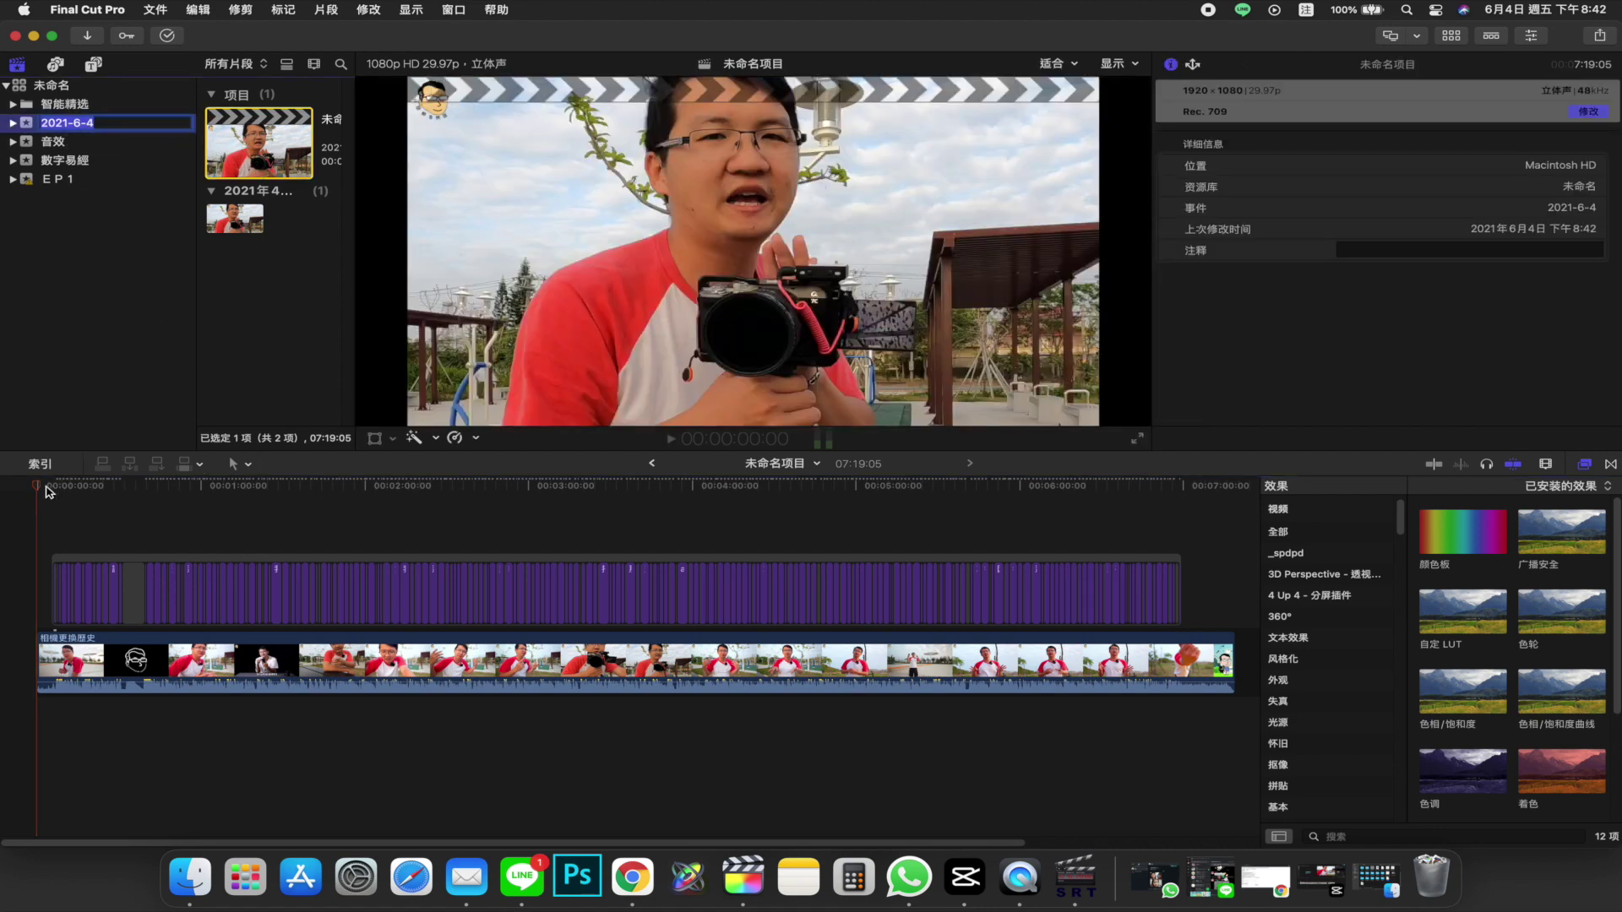
left_click(85, 485)
left_click_drag(7, 488, 52, 490)
key("space")
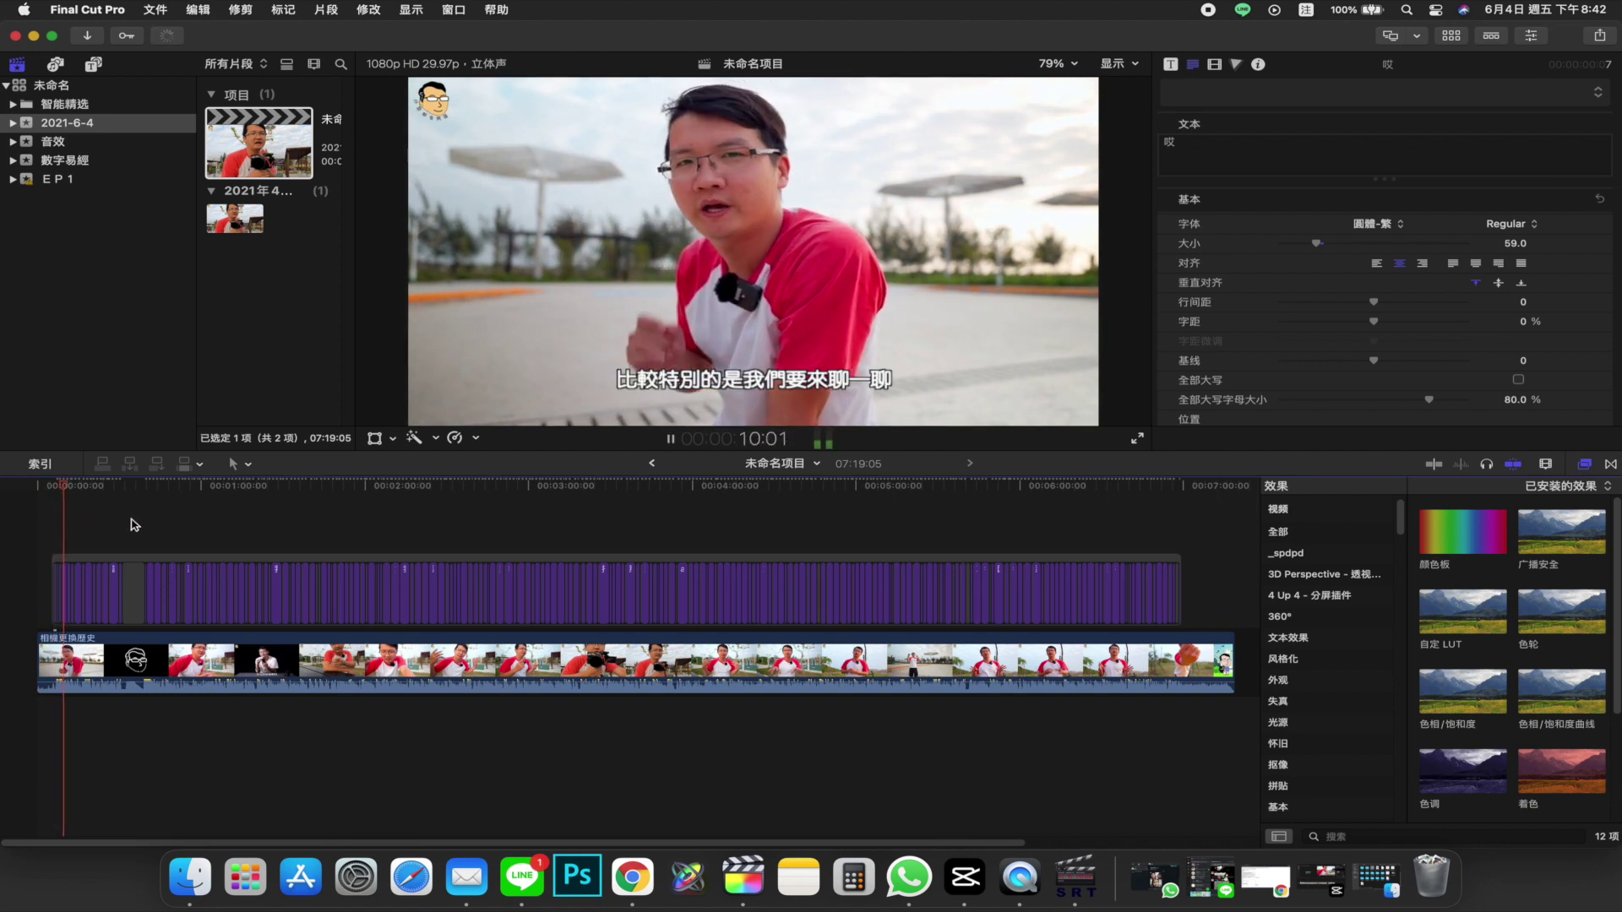
key("super+equal")
key("super+equal")
key("super+equal")
key("super+equal")
key("super+equal")
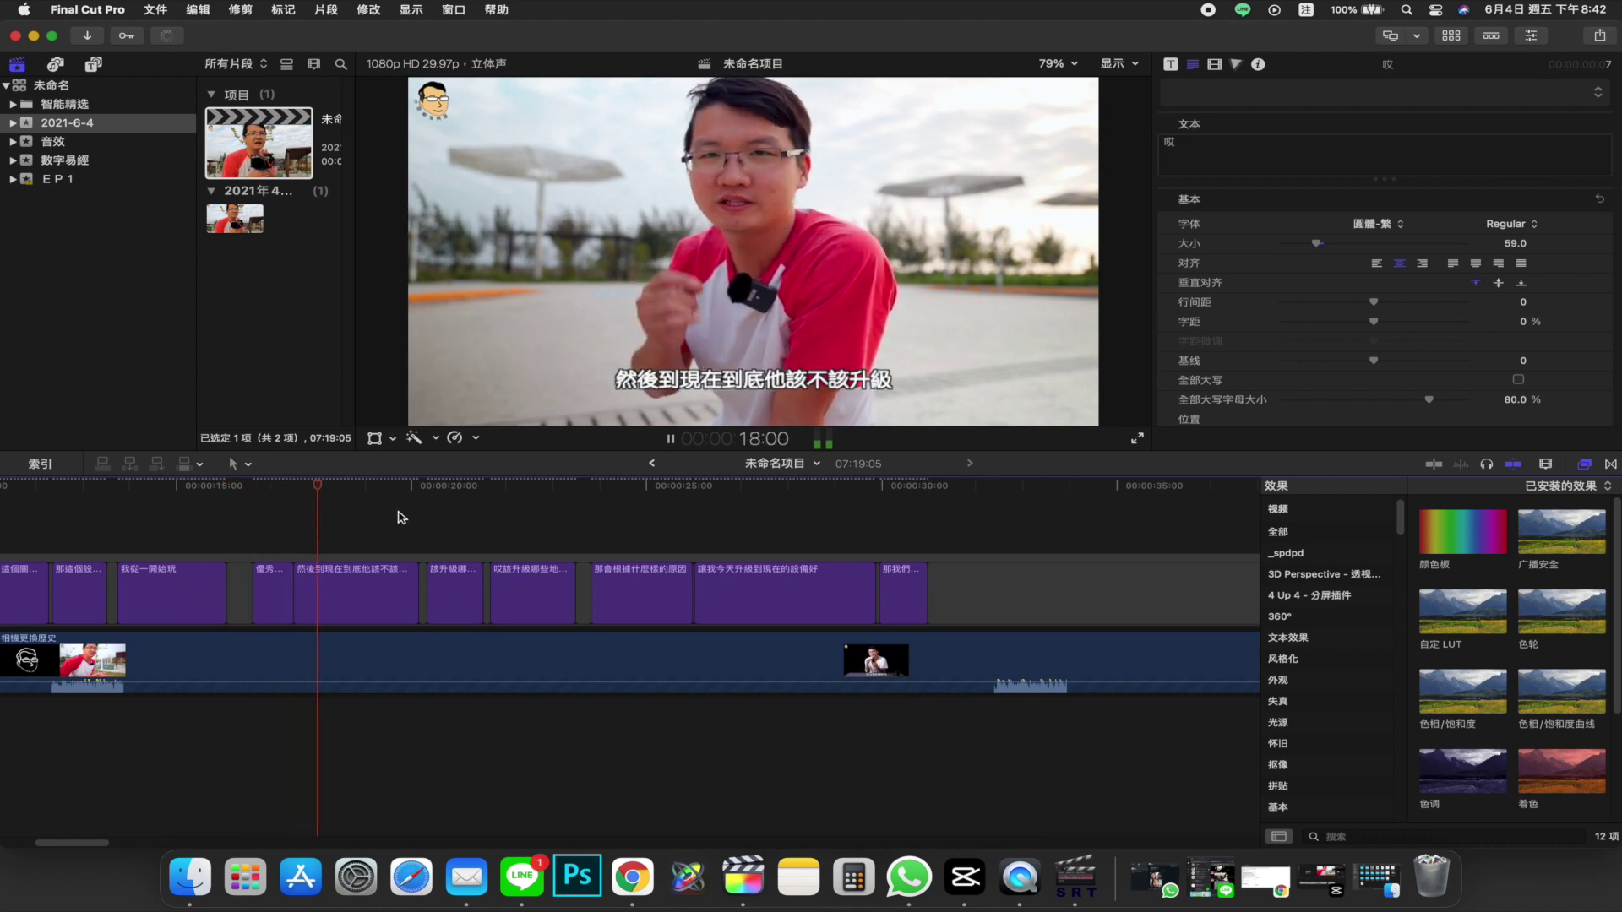
left_click_drag(344, 498, 555, 579)
left_click_drag(712, 591, 518, 573)
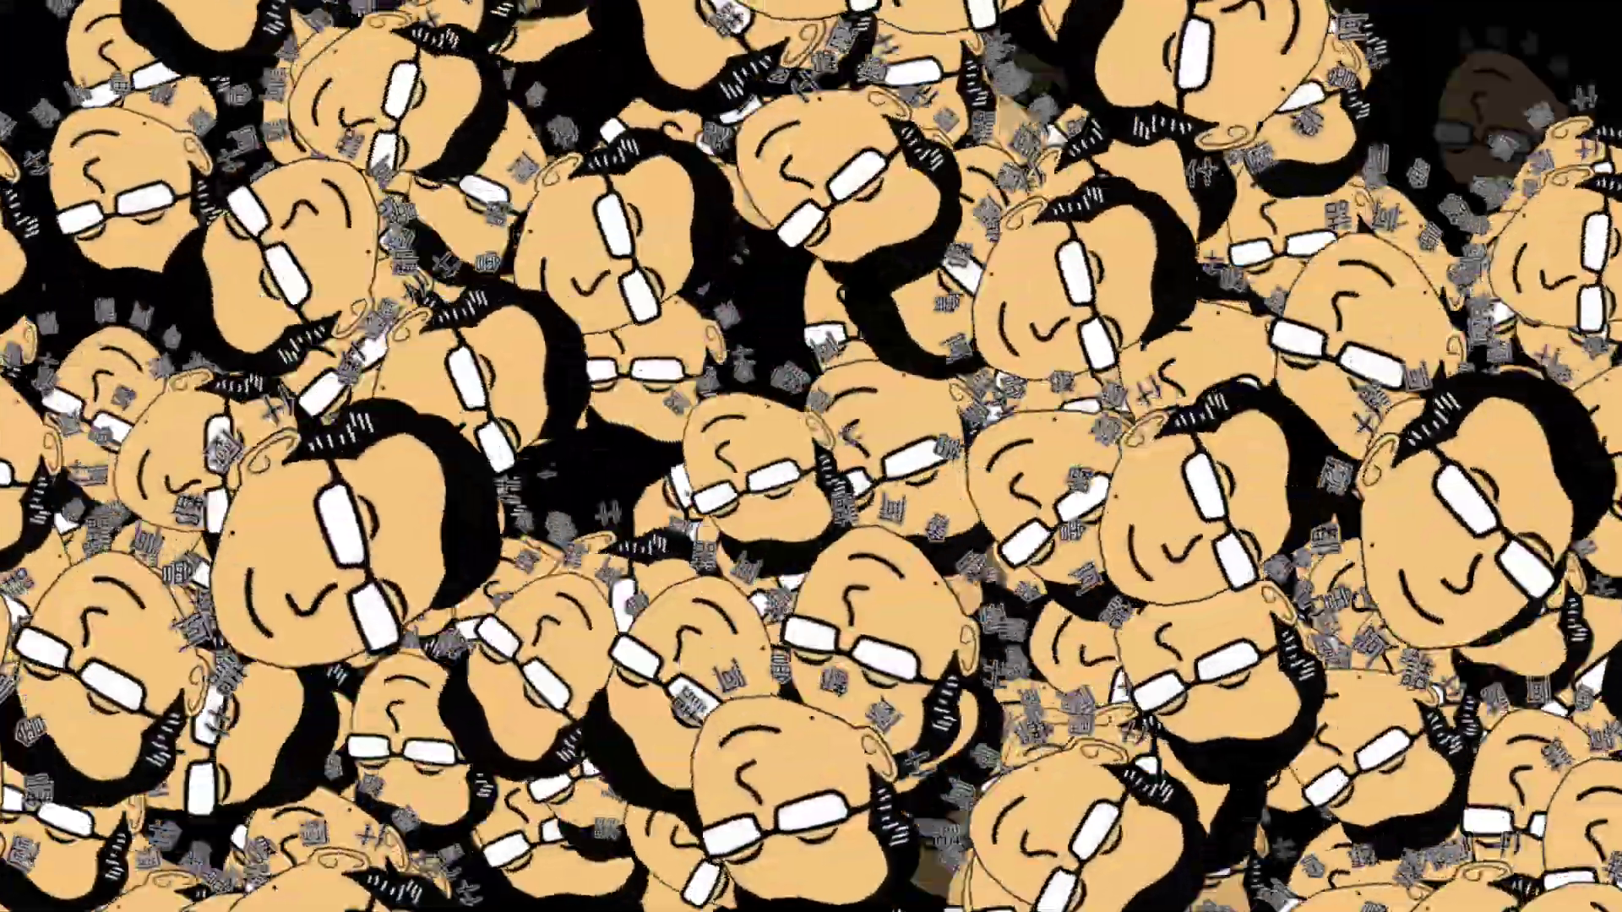